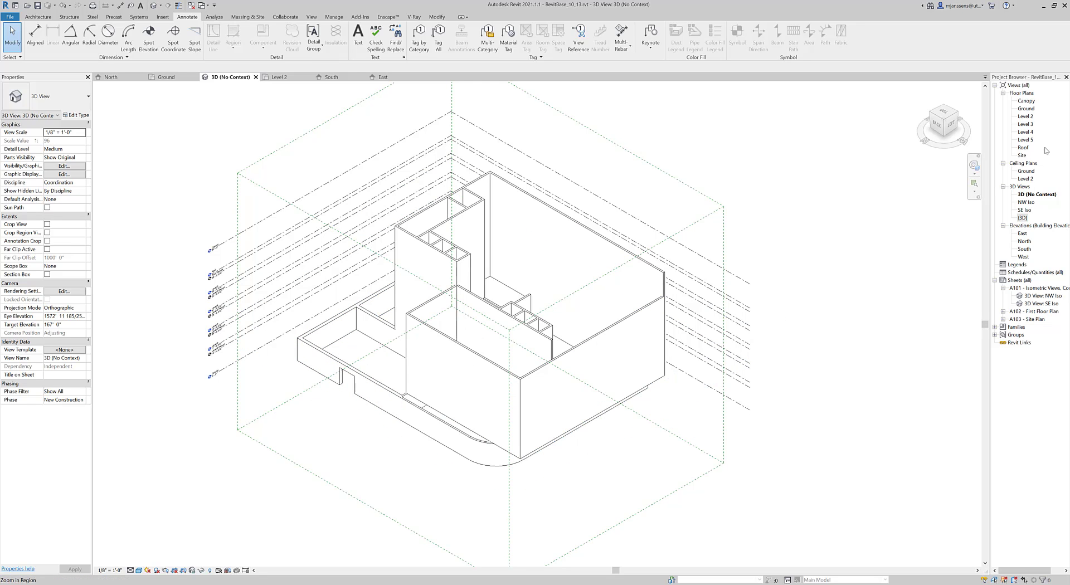
Open the Ground floor plan and select the imported massing model over the plan.
double_click(1027, 110)
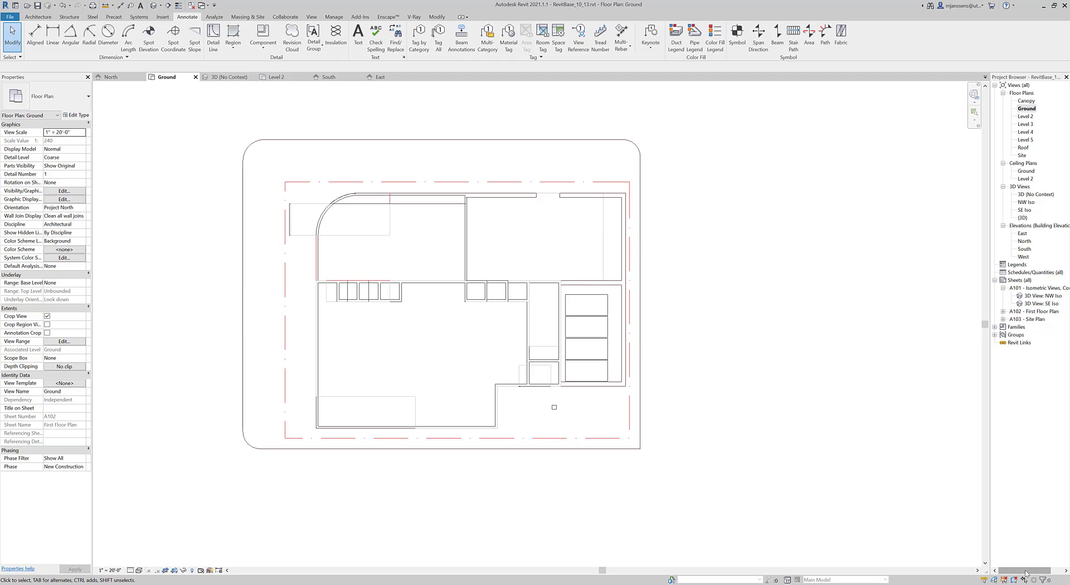
click(594, 248)
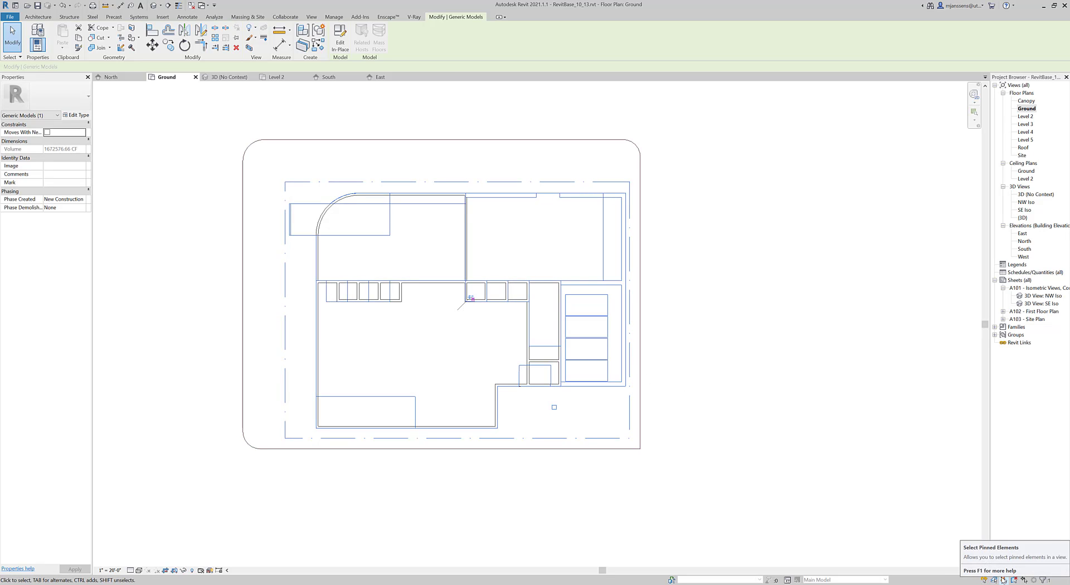
Turn off the visibility of Imports in Families in the Ground plan's graphic overrides and apply the change.
key(v)
key(v)
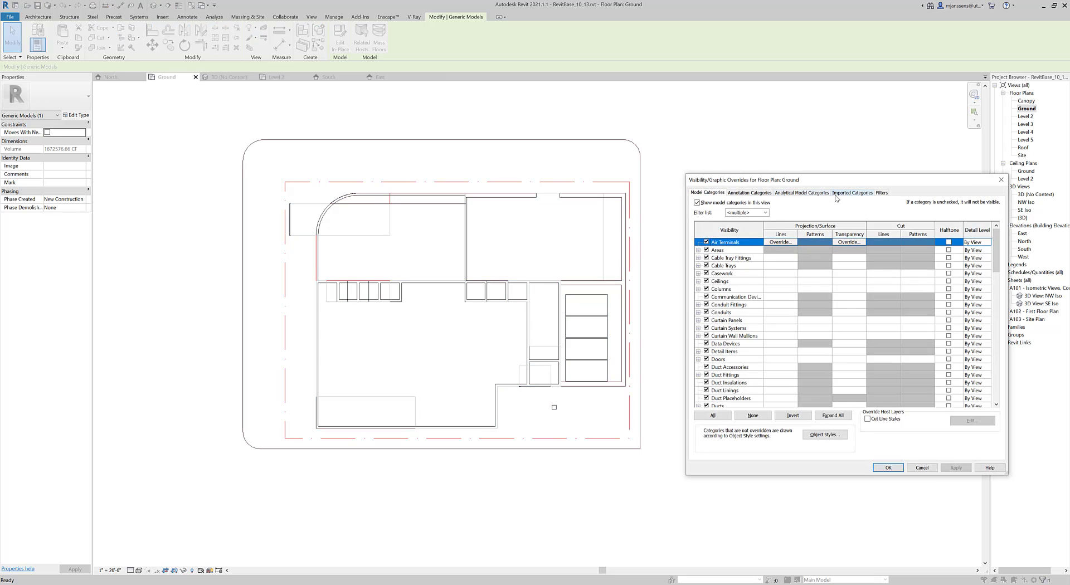
click(842, 193)
click(707, 229)
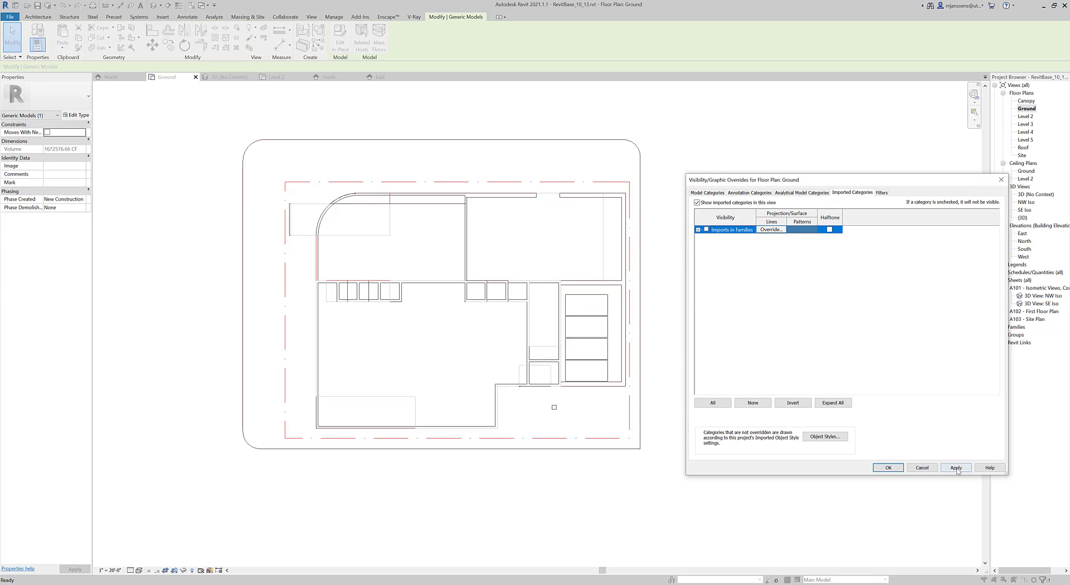
click(956, 467)
click(888, 467)
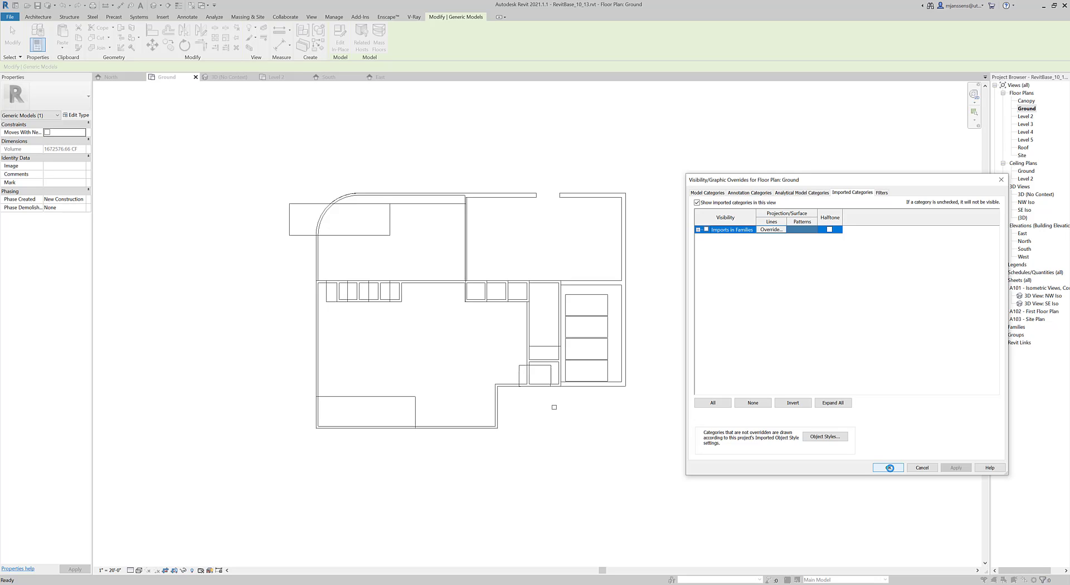
Turn Imports in Families visibility back on, check its sublayers and the other category lists, and close the overrides.
click(707, 229)
click(955, 468)
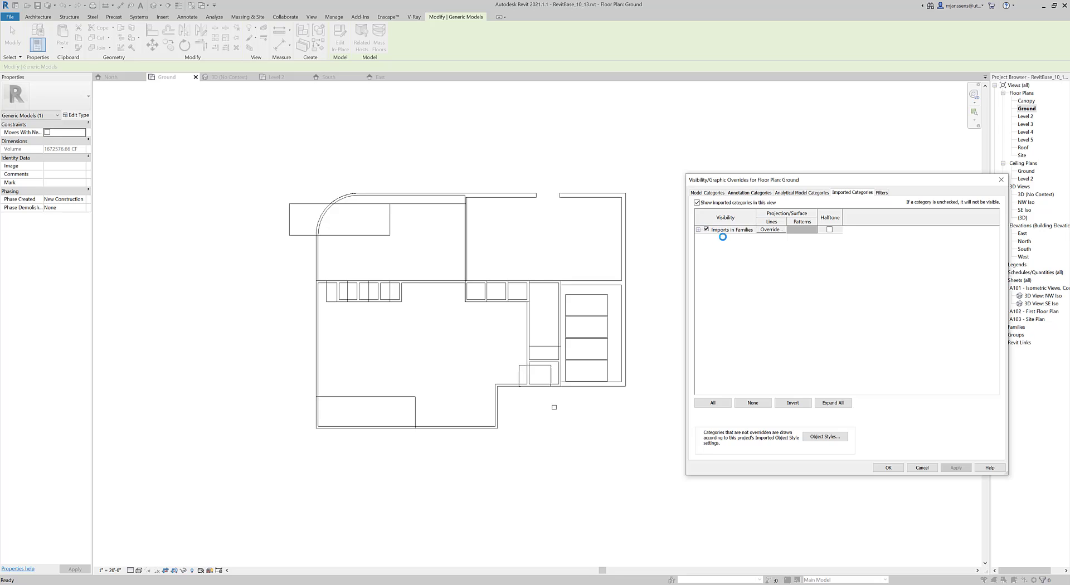
click(697, 230)
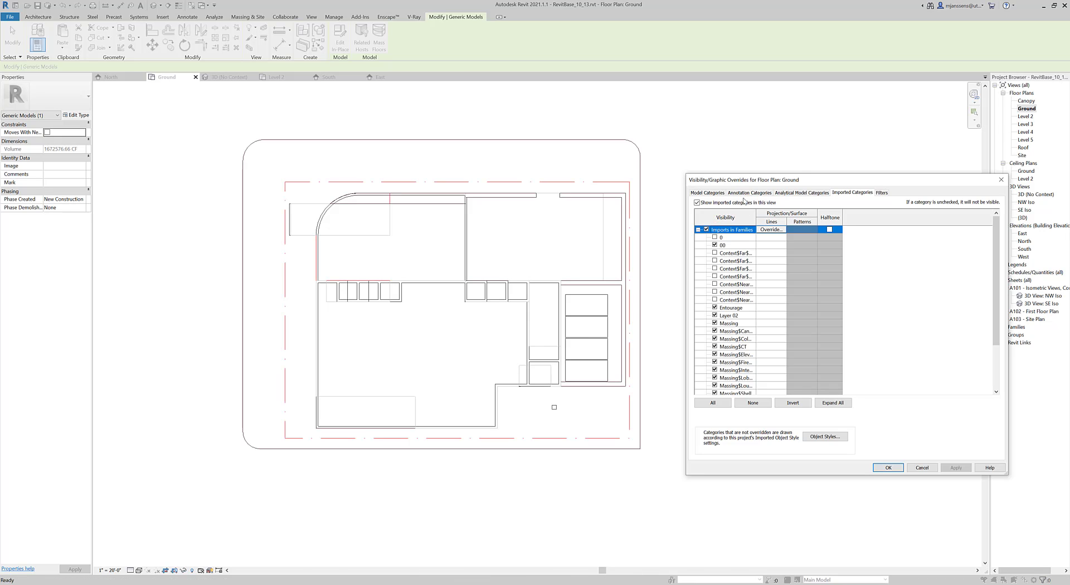
click(746, 193)
click(706, 193)
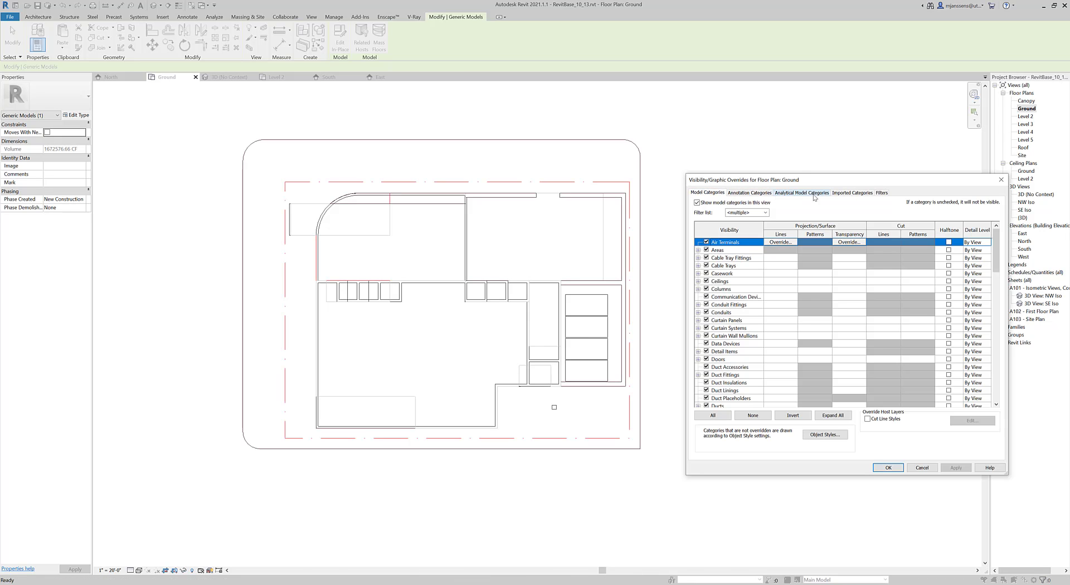
click(1001, 179)
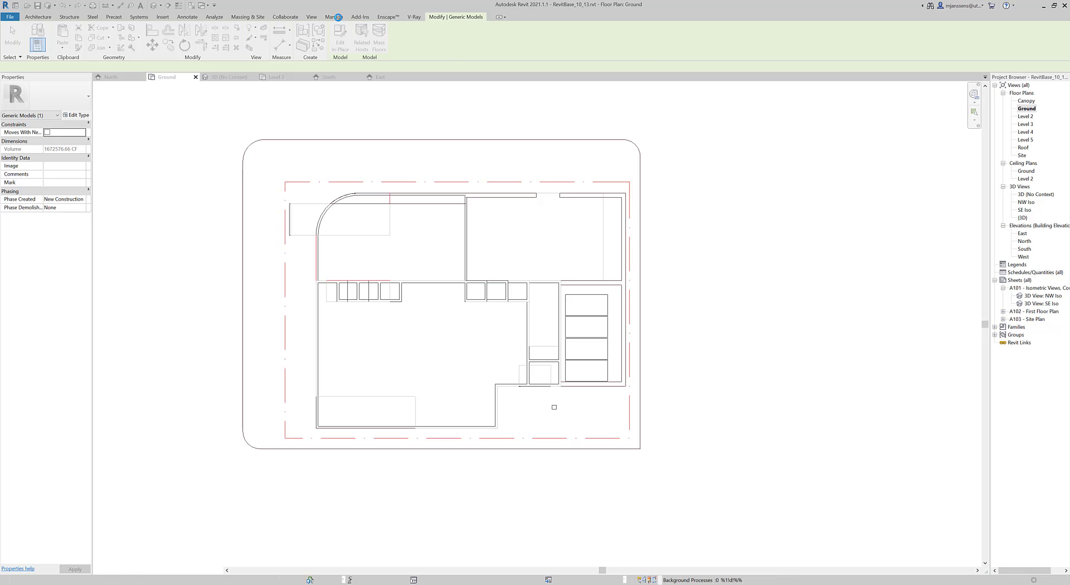
key(Escape)
Temporarily hide the imported massing model in the Ground plan.
click(337, 17)
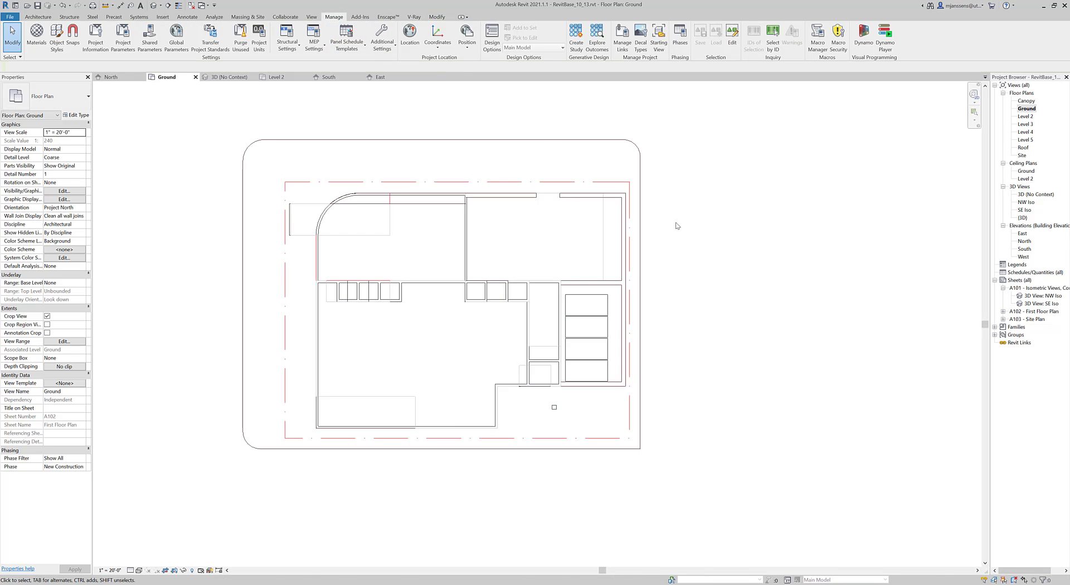
click(605, 224)
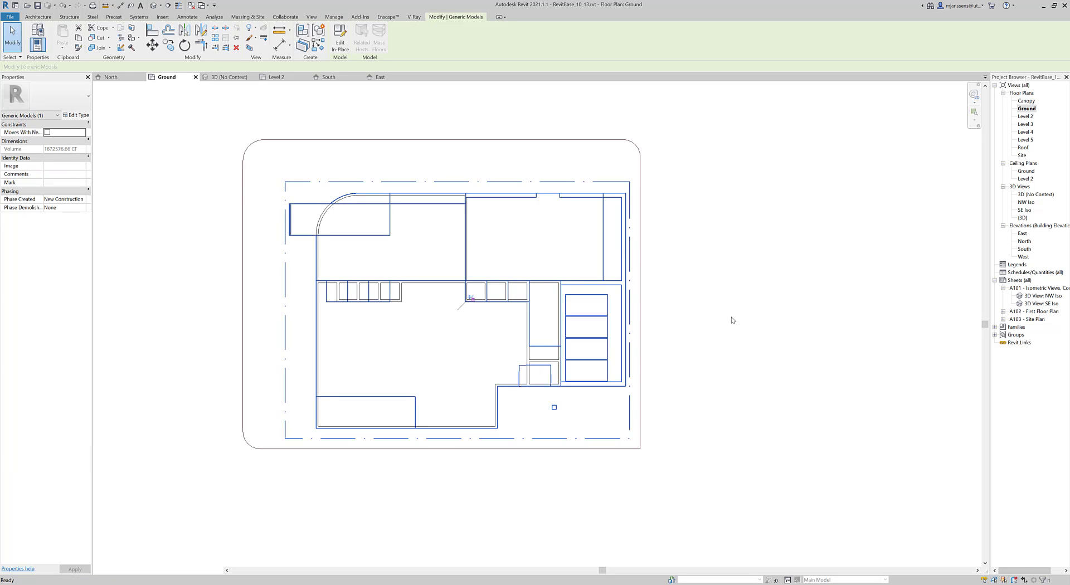
key(h)
key(h)
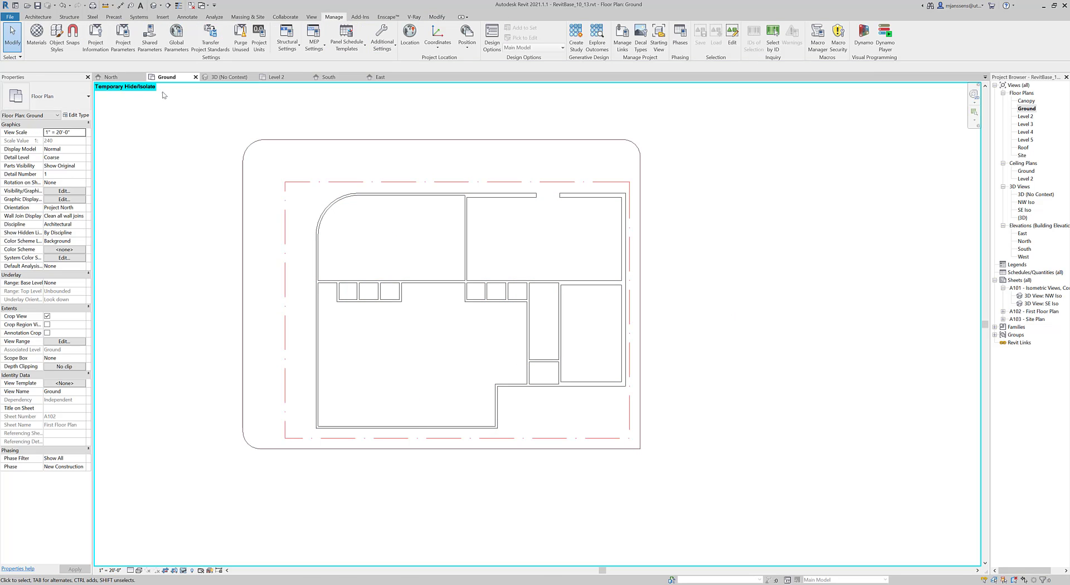
Start a Generic - 12" floor sketch on the Ground level and set the boundary drawing method to Pick Lines.
scroll(384, 289, up, 3)
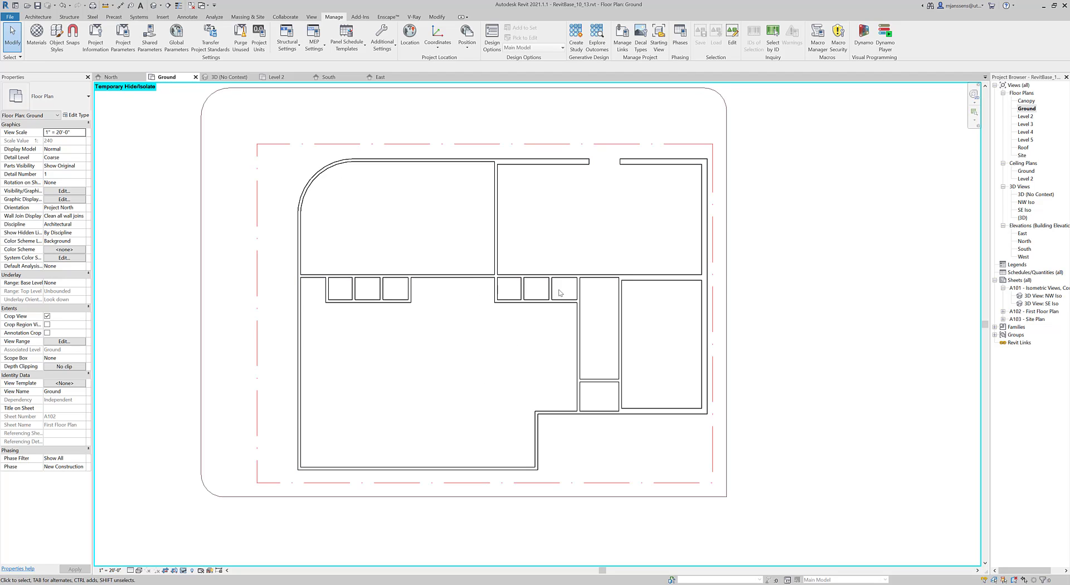
middle_drag(560, 292, 550, 272)
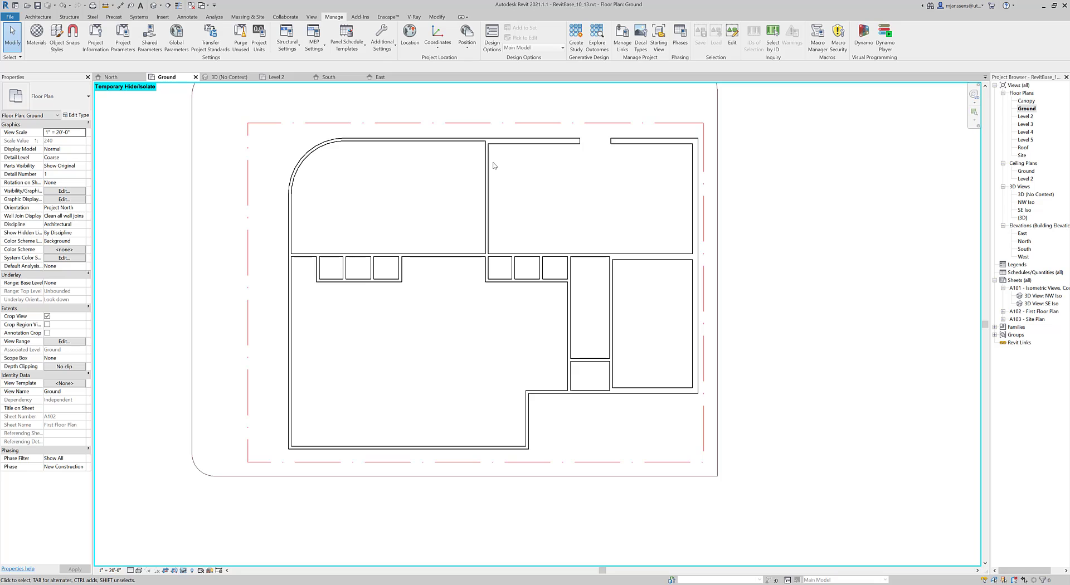
middle_drag(538, 177, 509, 172)
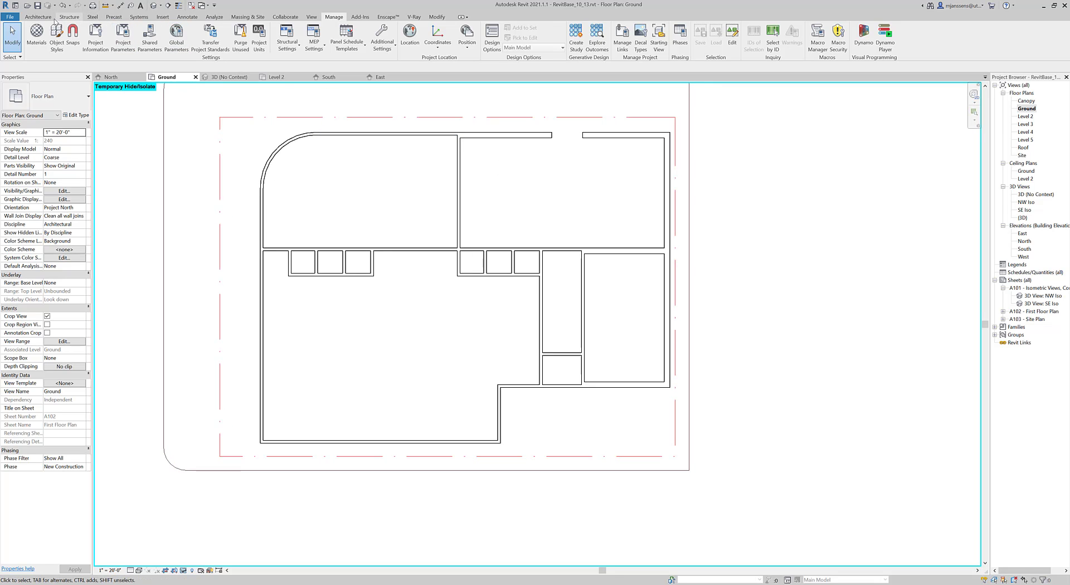
click(37, 17)
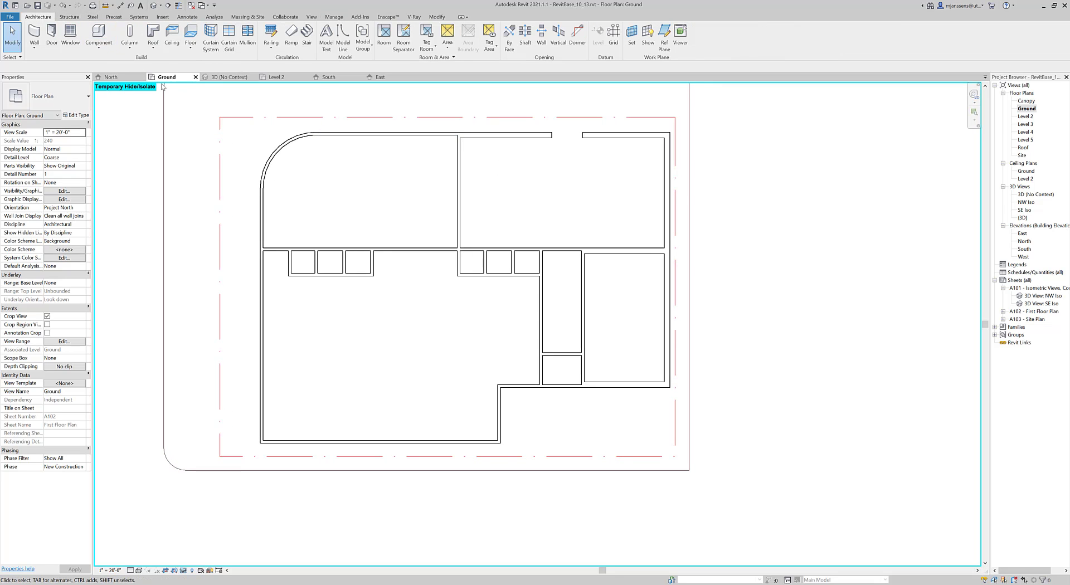
click(190, 46)
click(206, 65)
middle_drag(422, 203, 412, 197)
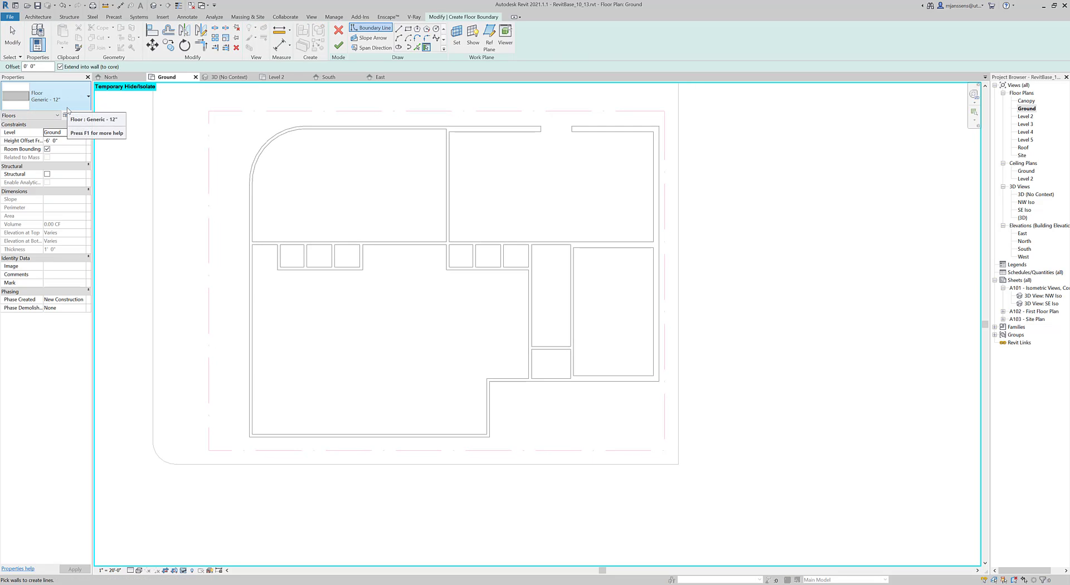
click(398, 28)
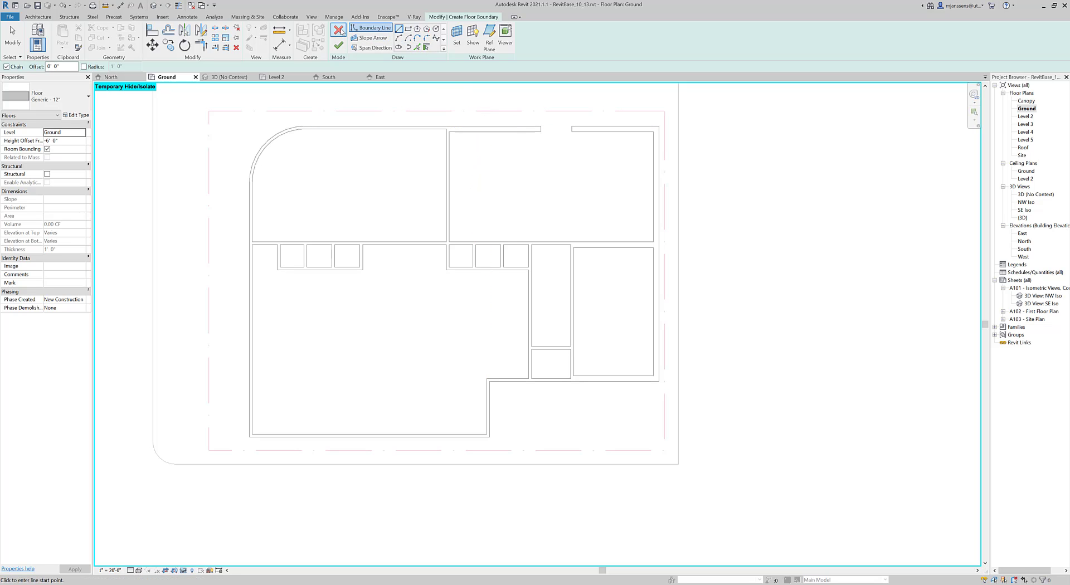
click(13, 35)
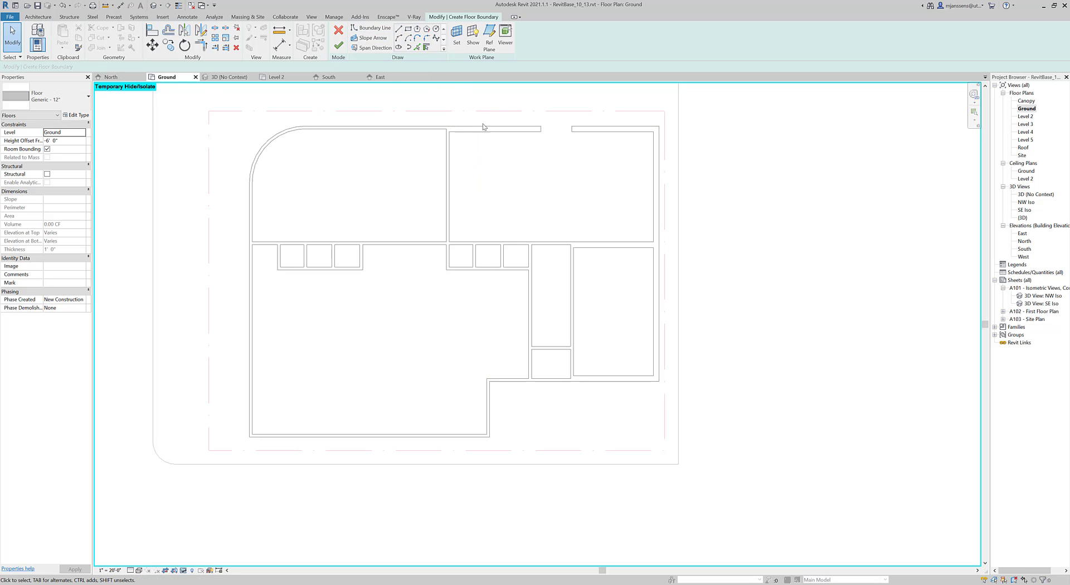
click(416, 48)
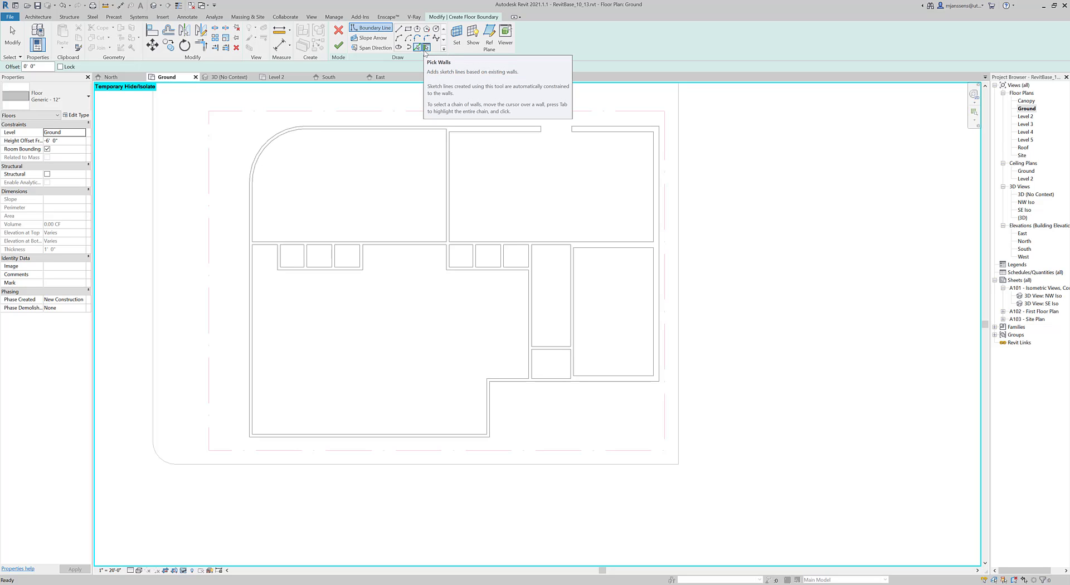
Trace the floor boundary from the outer faces of the exterior walls, including the curved corner and the stepped notch.
click(646, 130)
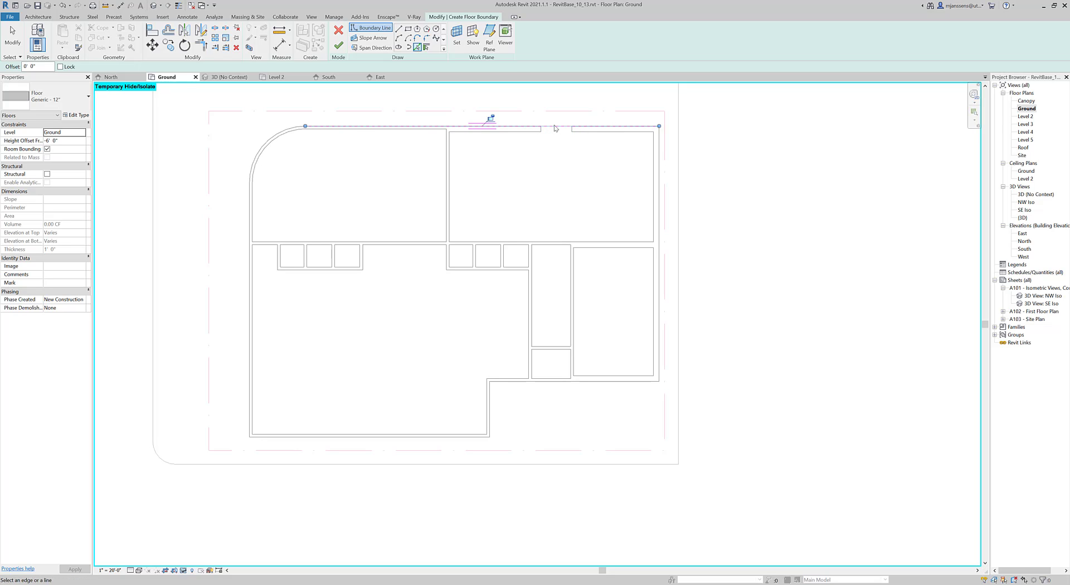
click(424, 128)
click(261, 146)
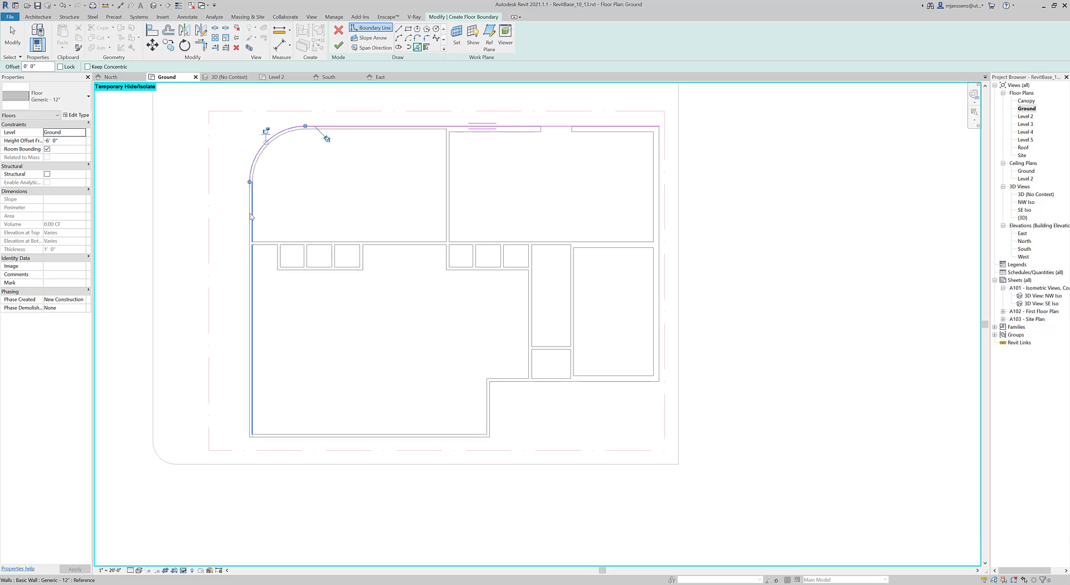
key(Tab)
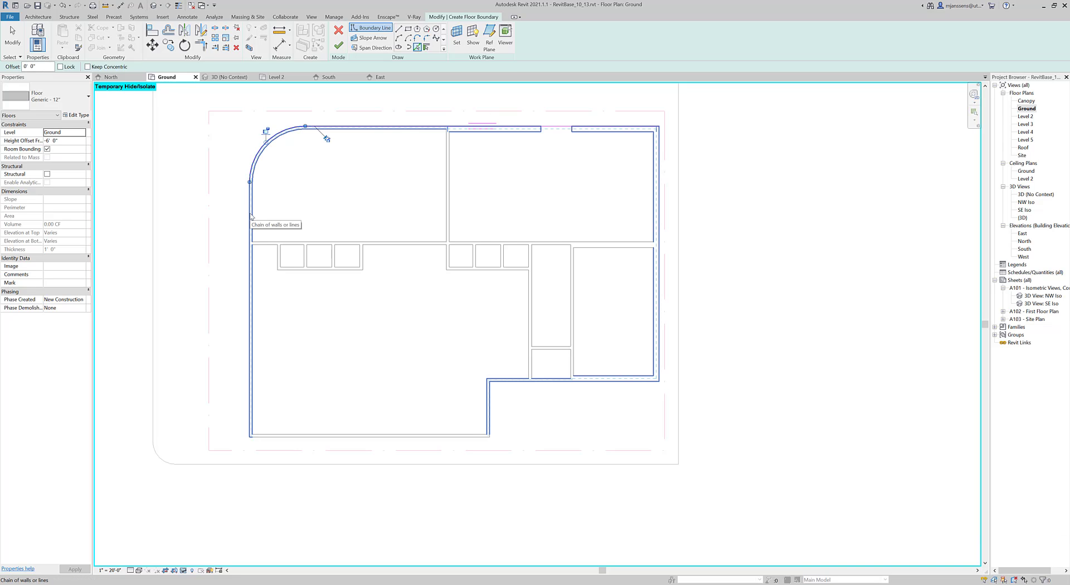
click(250, 301)
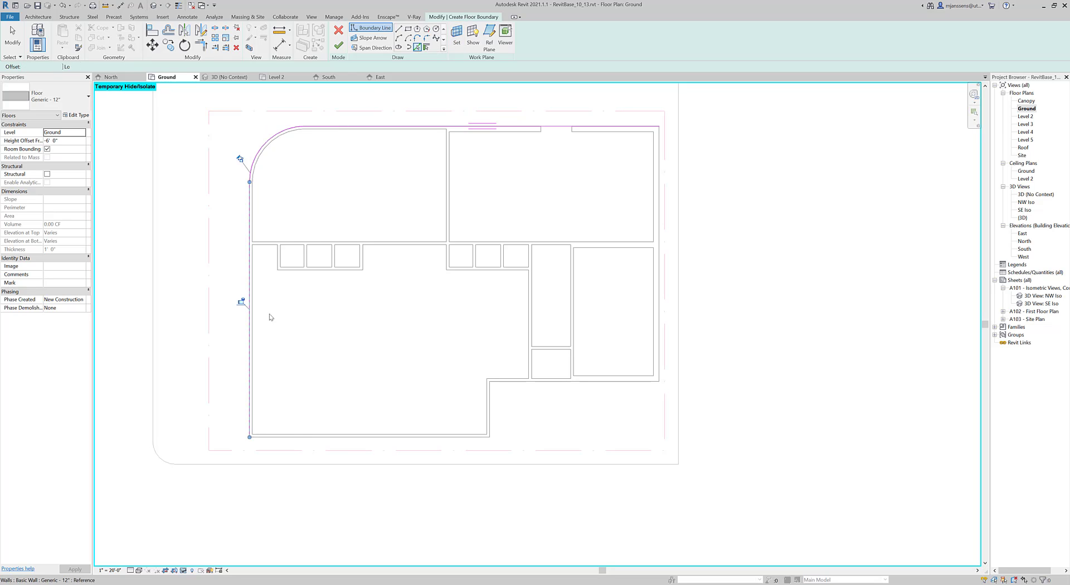
click(308, 438)
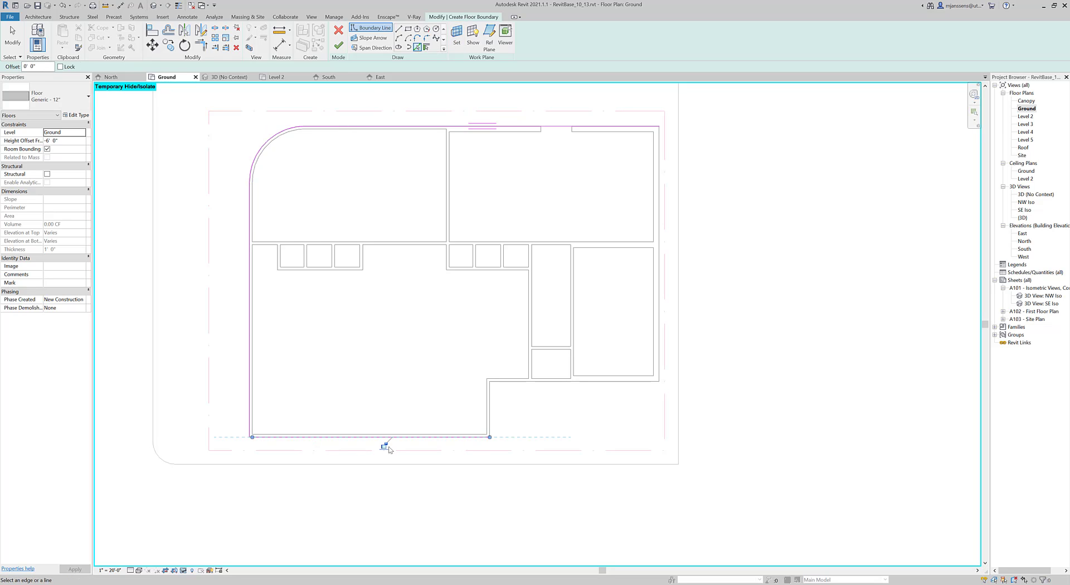
click(492, 429)
click(579, 383)
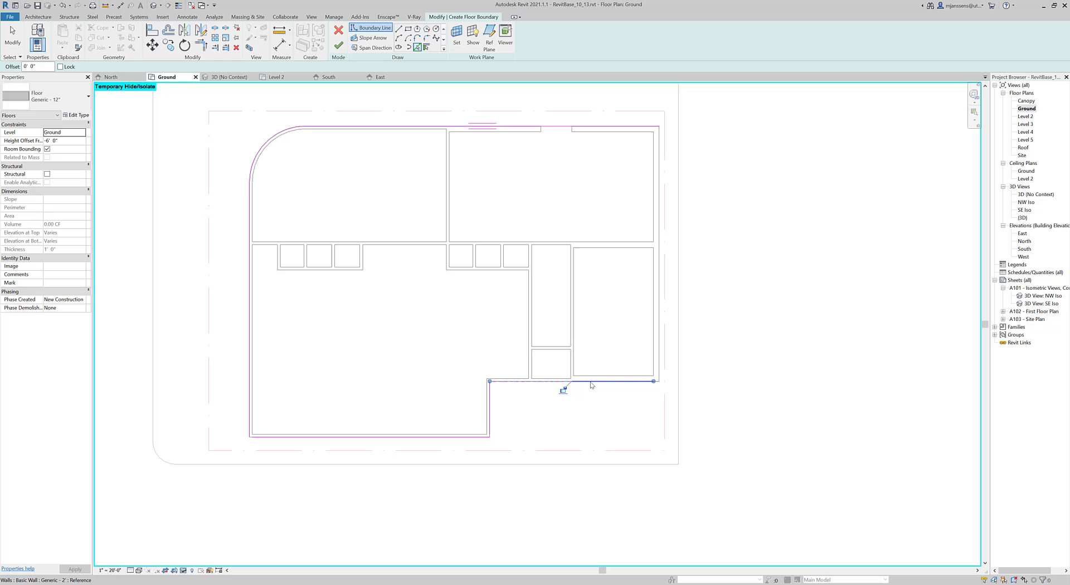
click(662, 378)
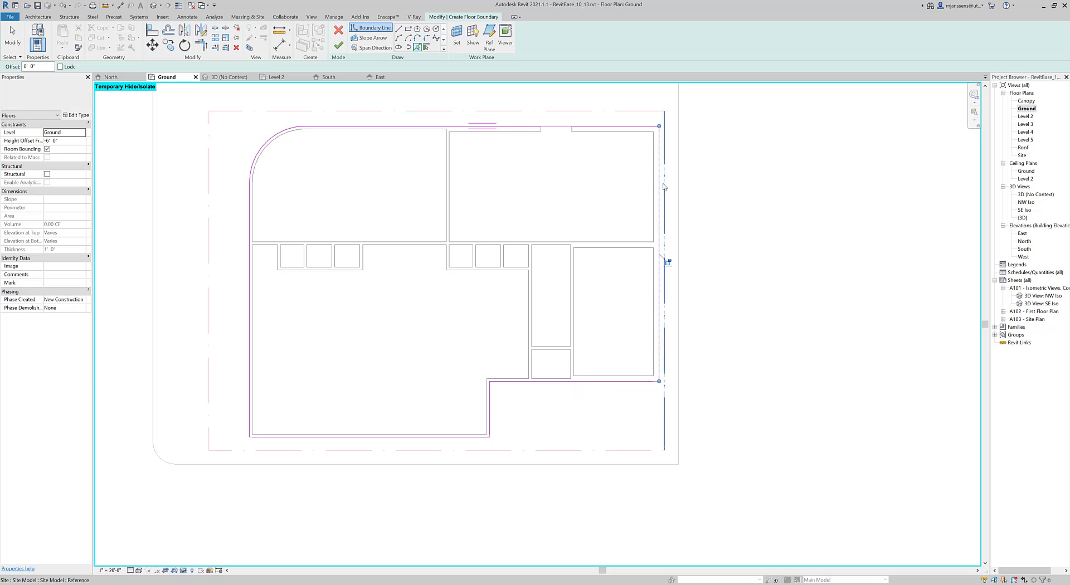
Try to finish the floor sketch, show the conflicting boundary lines, and return to editing the sketch.
click(339, 46)
drag(893, 523, 937, 525)
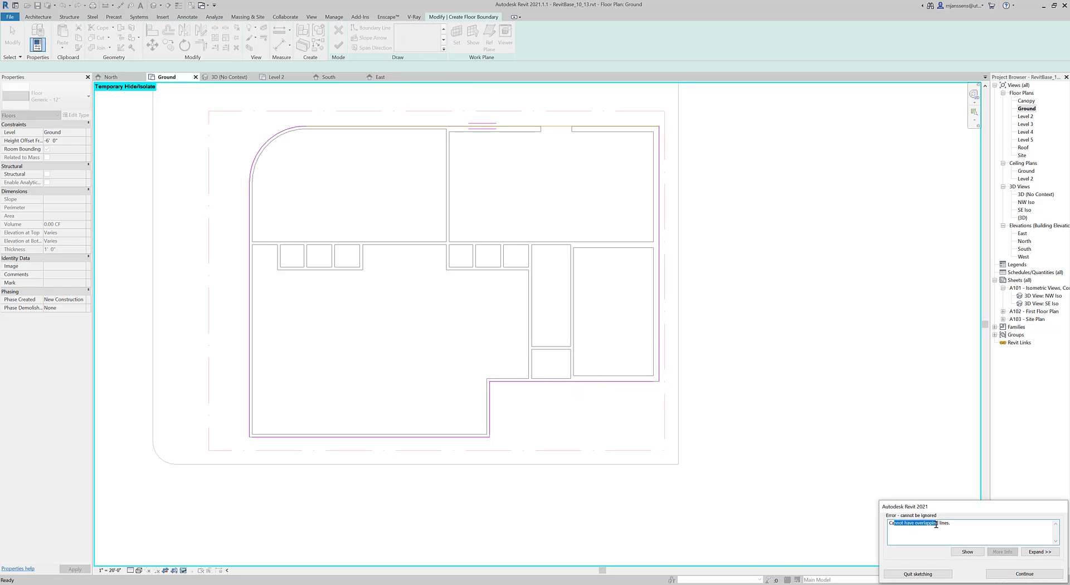
click(936, 525)
click(969, 552)
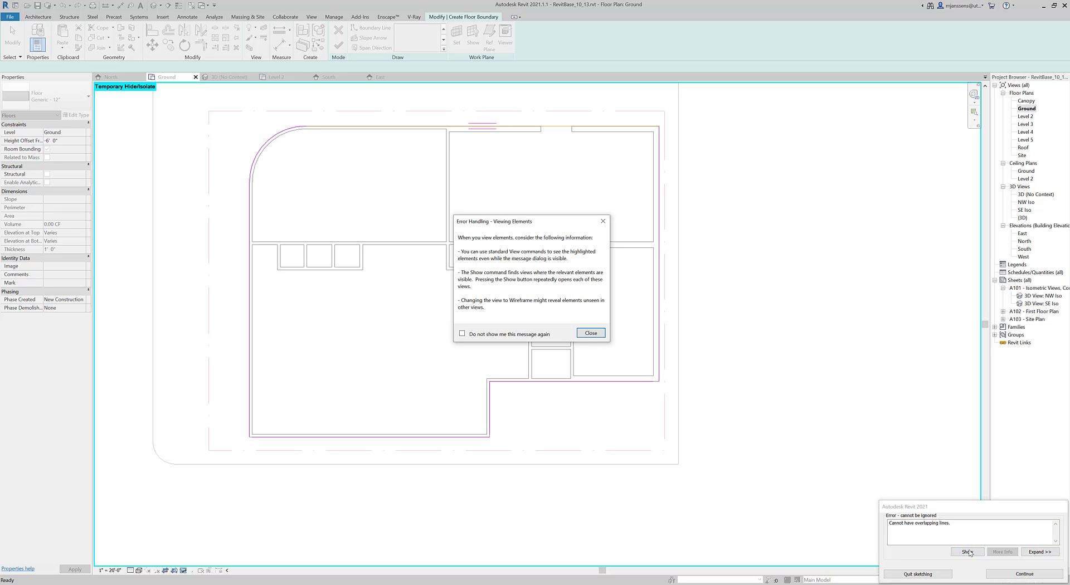
click(598, 335)
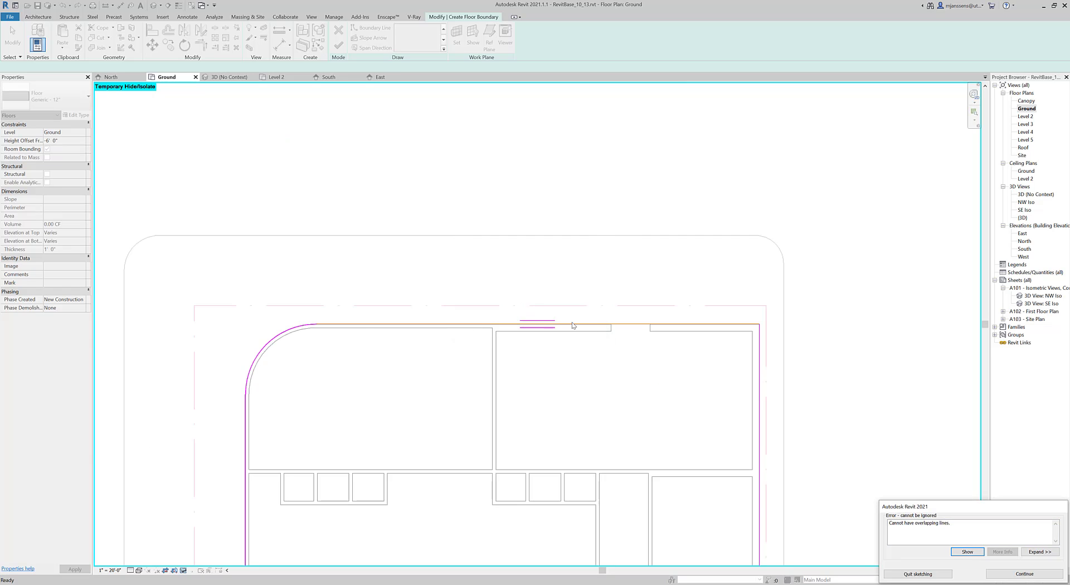
click(363, 327)
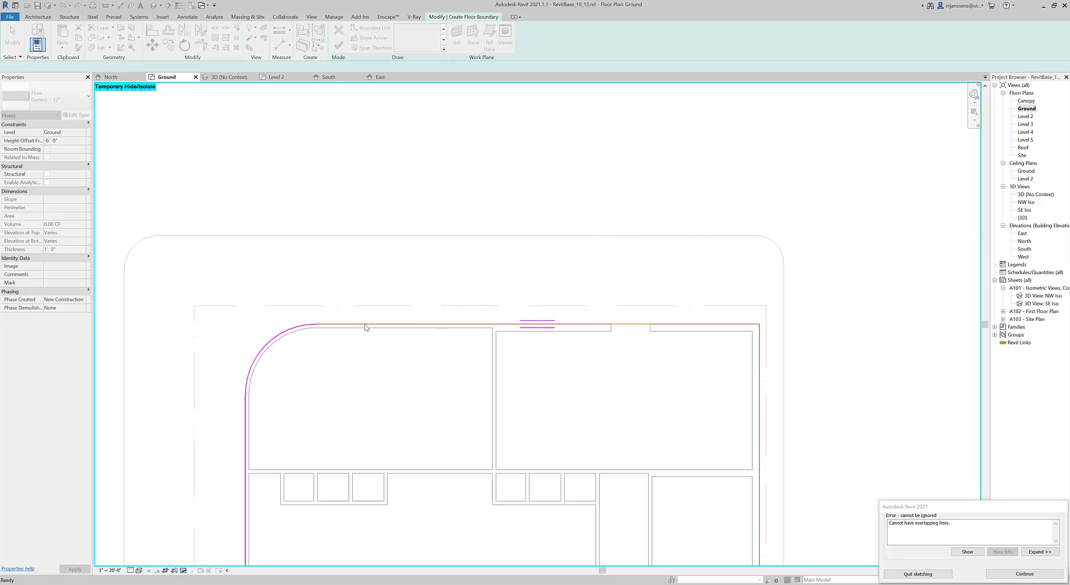
click(1024, 574)
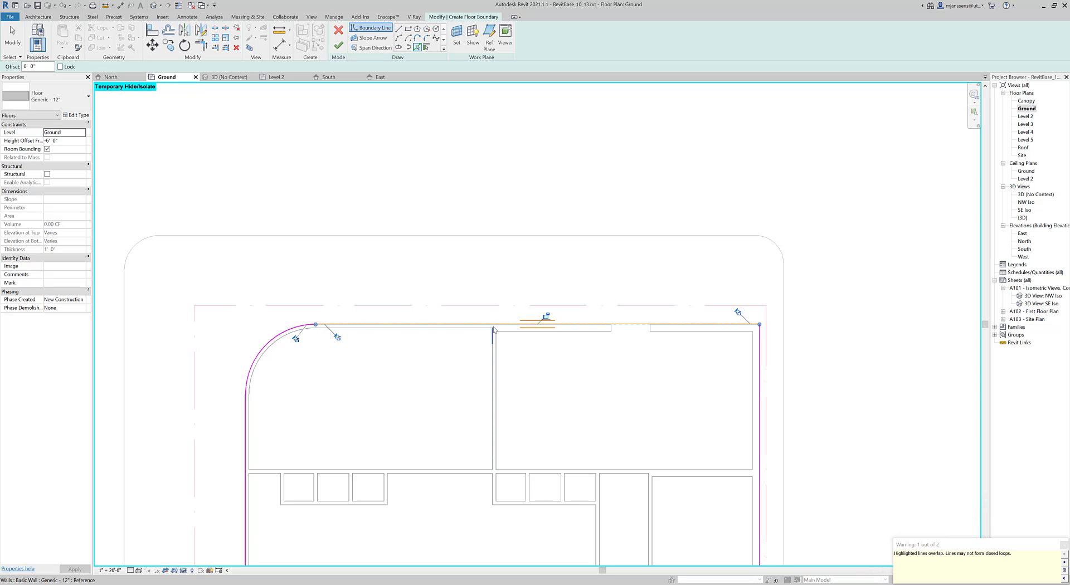
Delete the overlapping floor boundary lines along the straight upper exterior wall.
key(Escape)
key(Escape)
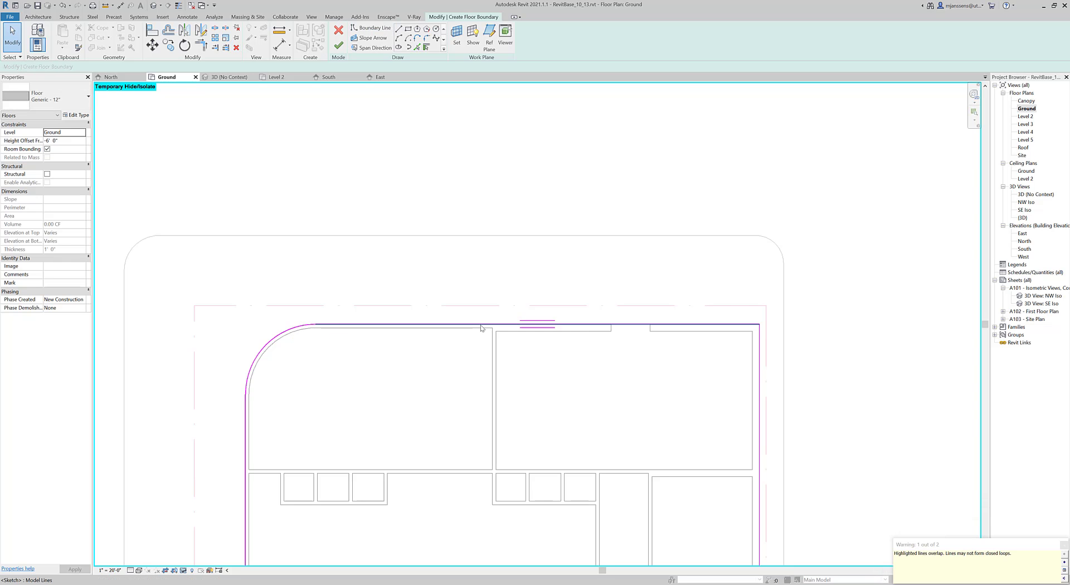
click(507, 325)
click(525, 362)
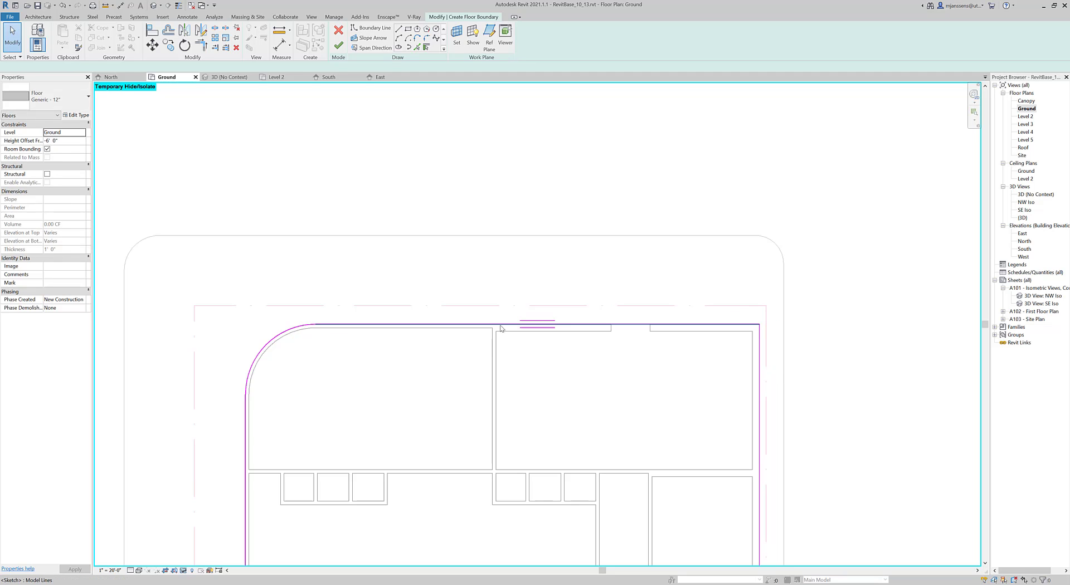
click(501, 324)
click(513, 365)
click(330, 325)
key(Delete)
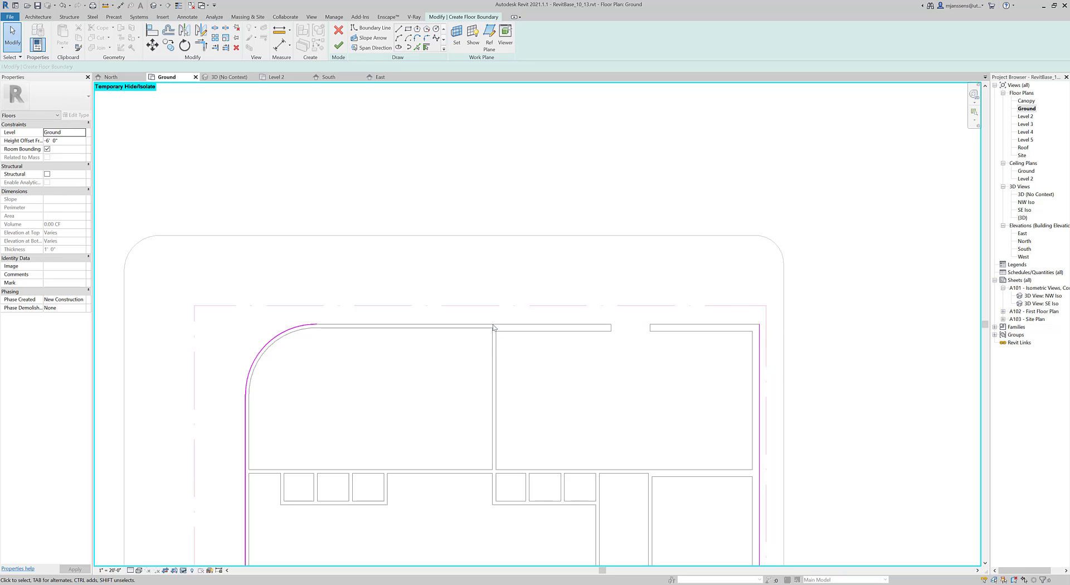
Undo the last boundary line deletion along the upper exterior wall, try to finish the floor sketch, and return to editing it.
key(ctrl+z)
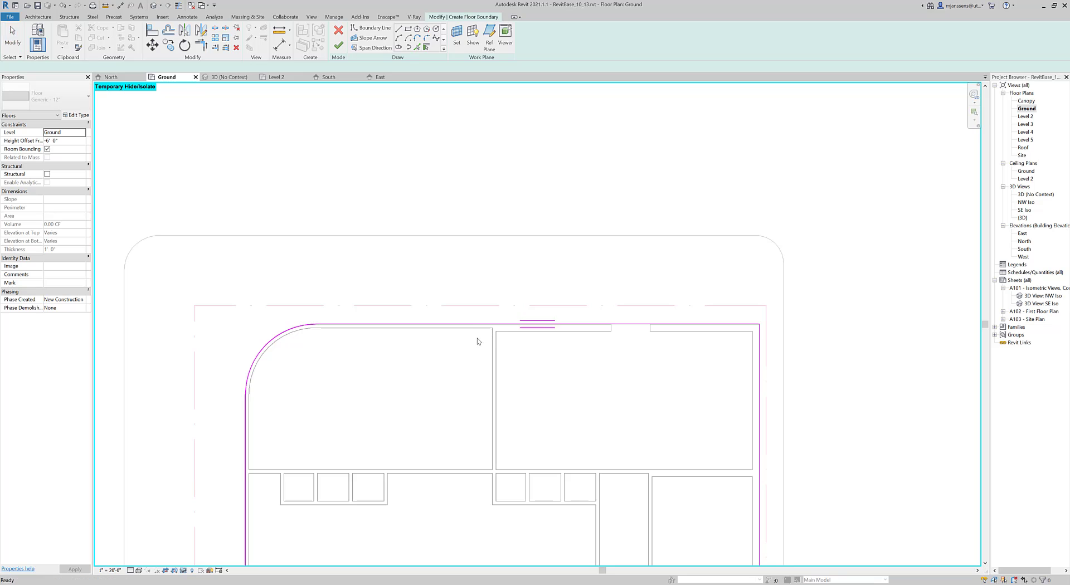
scroll(481, 278, down, 2)
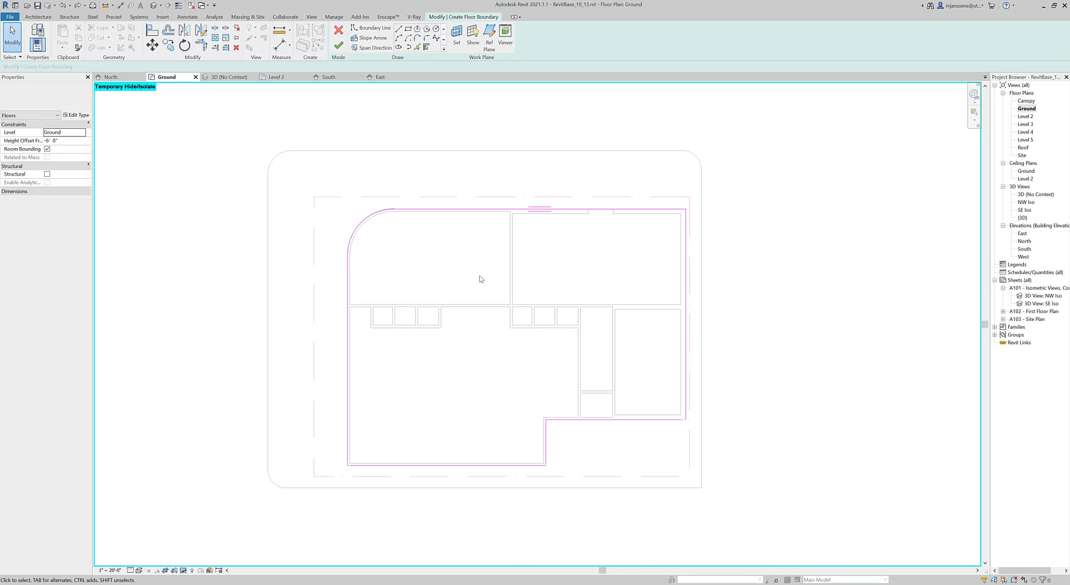
click(339, 45)
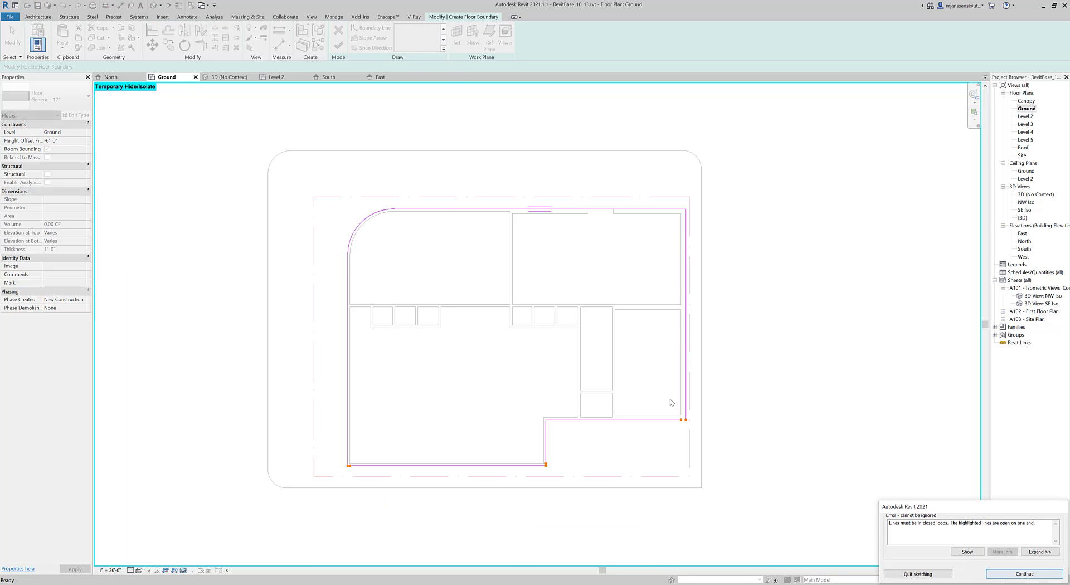
click(1029, 574)
middle_drag(435, 344, 481, 293)
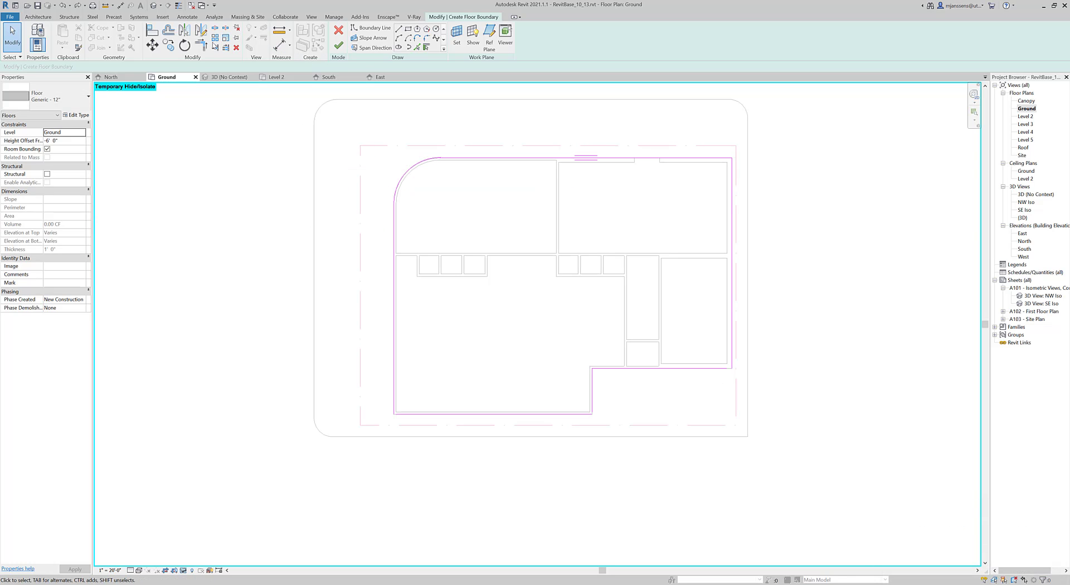
Close the open floor boundary corners along the lower walls and stepped notch with Trim/Extend to Corner.
click(201, 45)
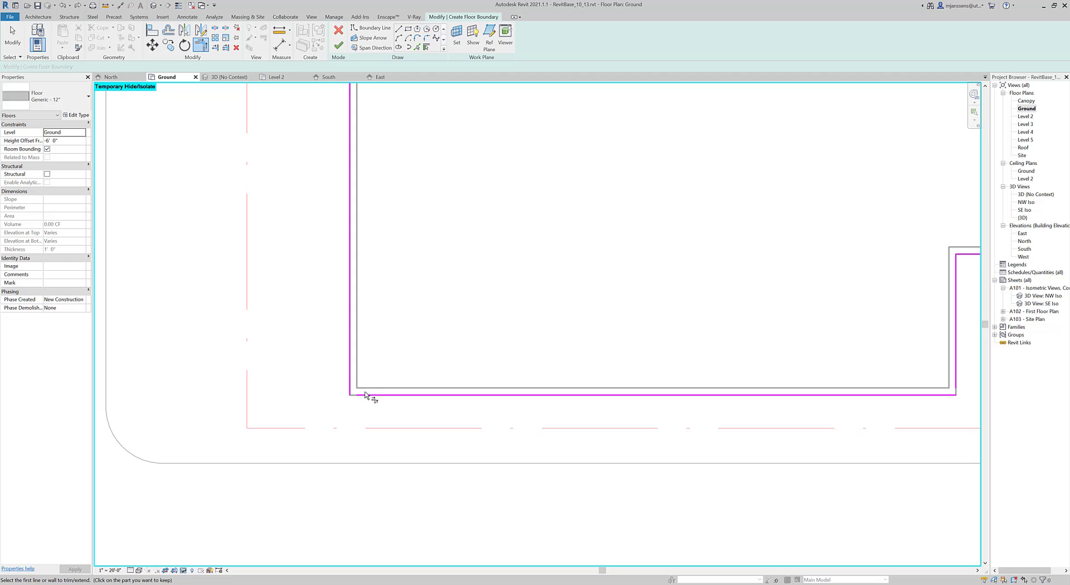
scroll(423, 375, down, 2)
middle_drag(423, 375, 468, 357)
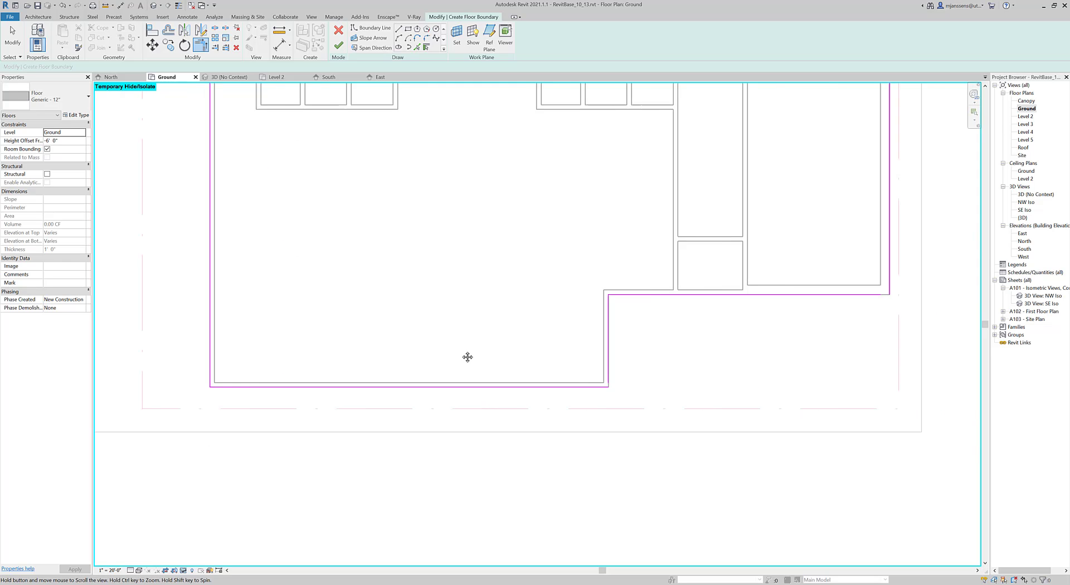
scroll(592, 384, up, 2)
click(589, 363)
click(584, 386)
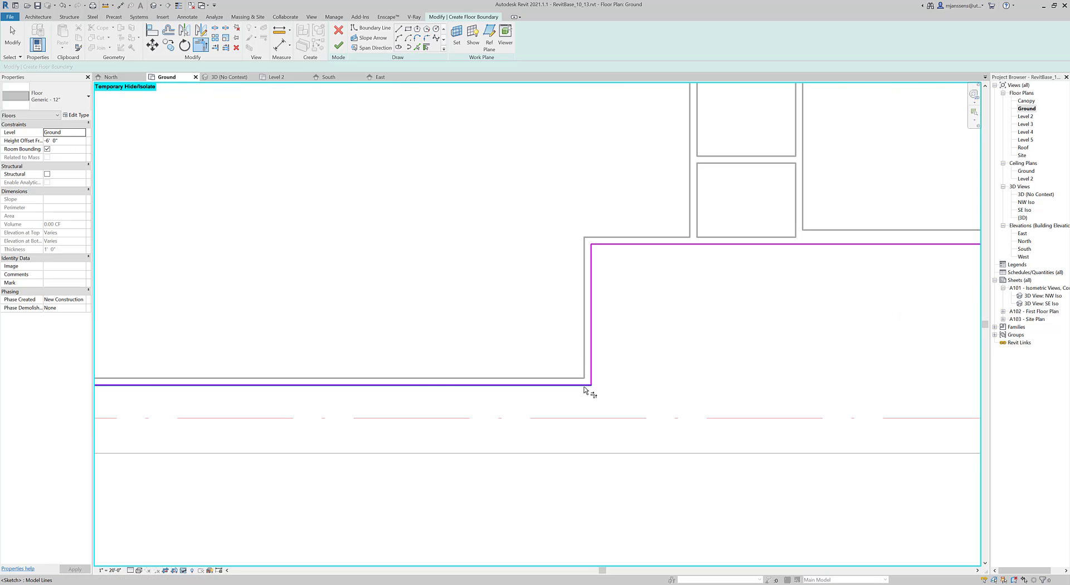
scroll(584, 386, down, 3)
middle_drag(549, 389, 243, 412)
scroll(551, 315, up, 2)
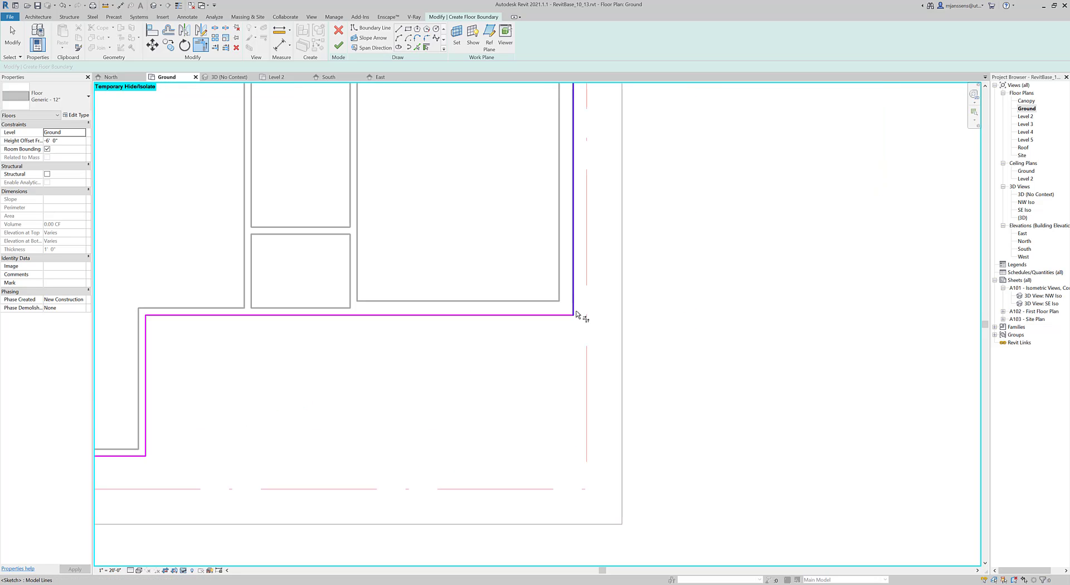
Finish the floor boundary sketch to create the Generic - 12" floor, and deselect it.
scroll(580, 312, down, 2)
middle_drag(485, 289, 672, 312)
click(339, 46)
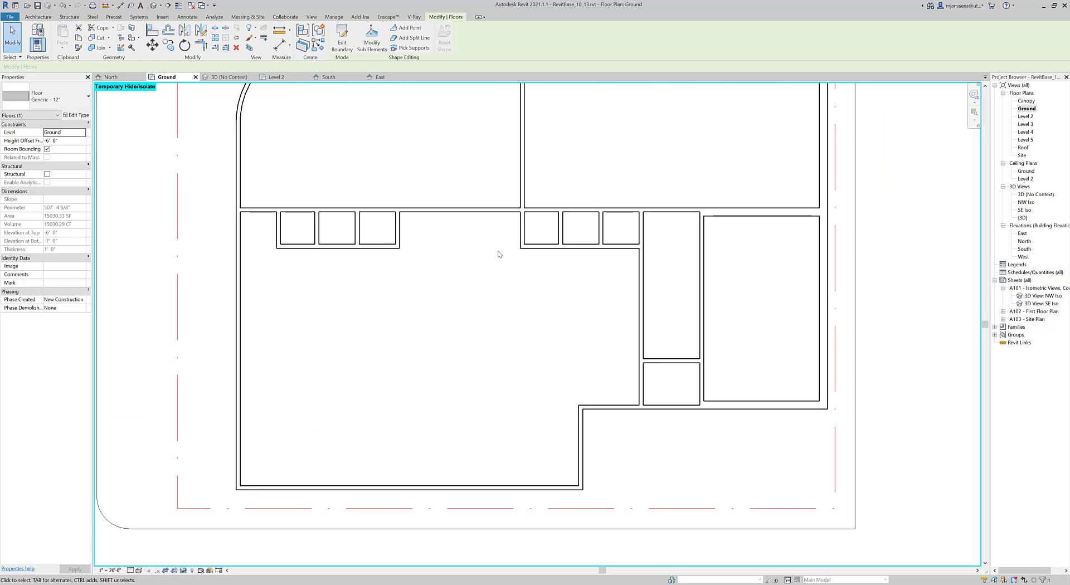
scroll(500, 257, down, 3)
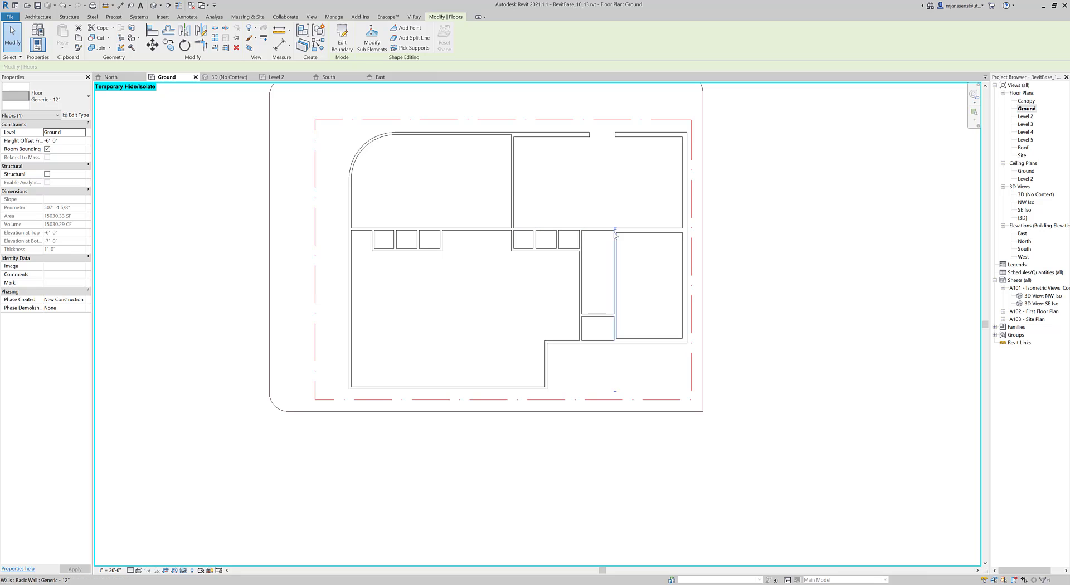
key(Escape)
In the 3D (No Context) view, set the new floor's height offset from the Ground level to 0.
double_click(1023, 218)
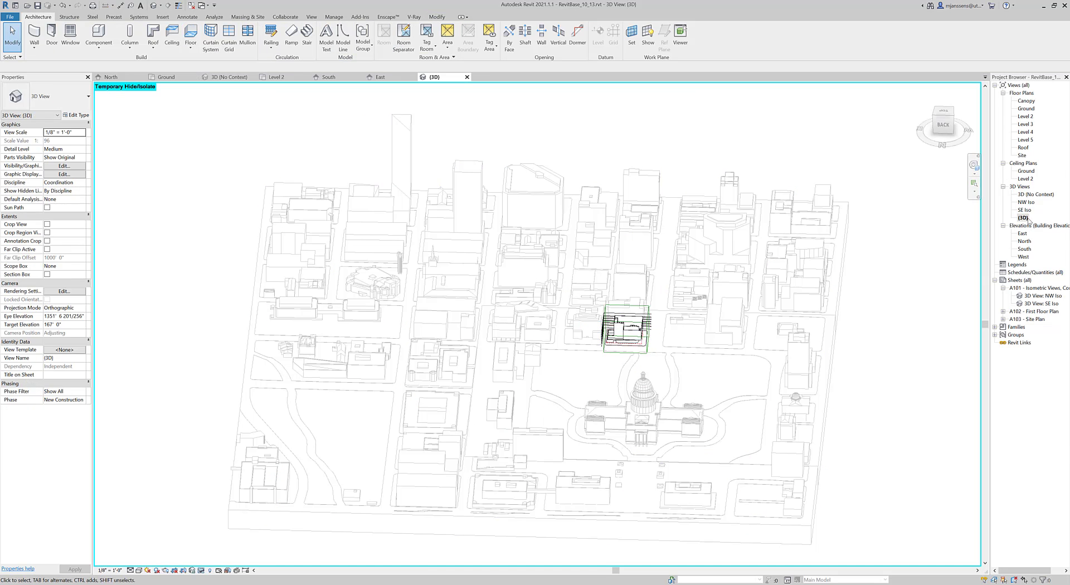
double_click(1035, 195)
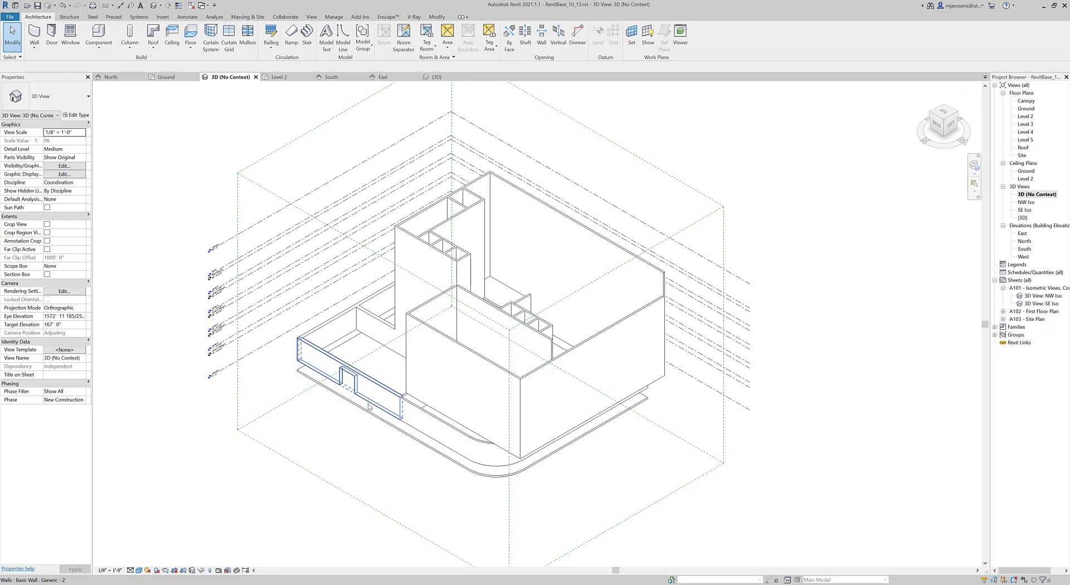
click(438, 466)
shift+middle_drag(438, 471, 466, 413)
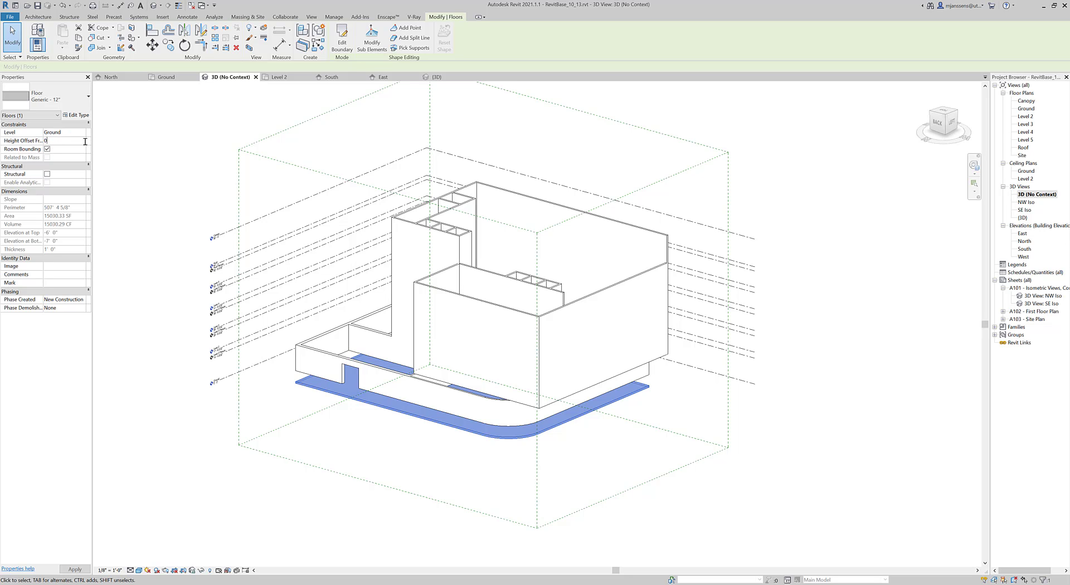
scroll(326, 357, up, 6)
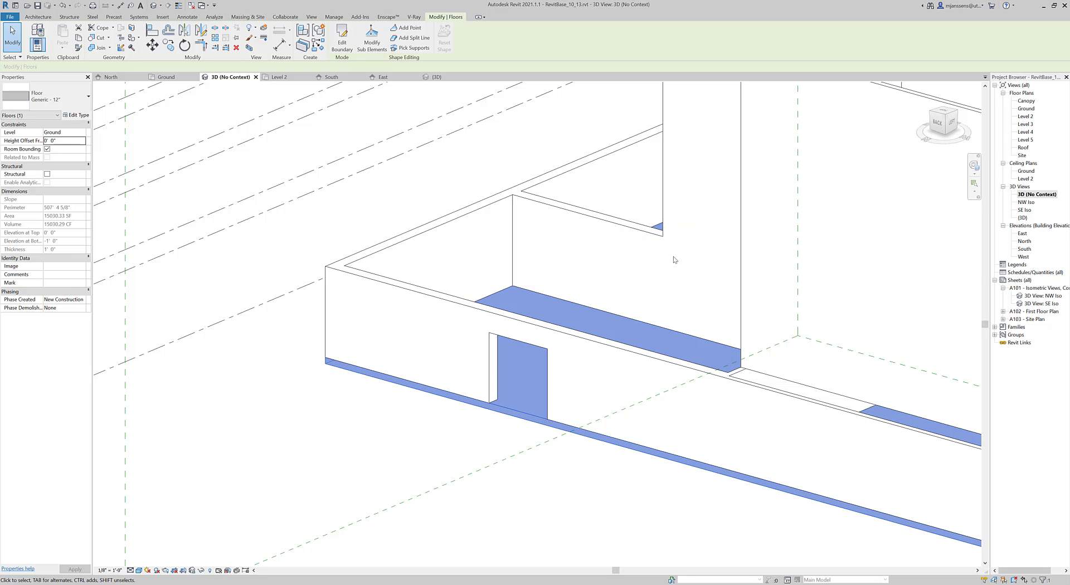
Temporarily hide the site model in the North elevation.
double_click(1025, 242)
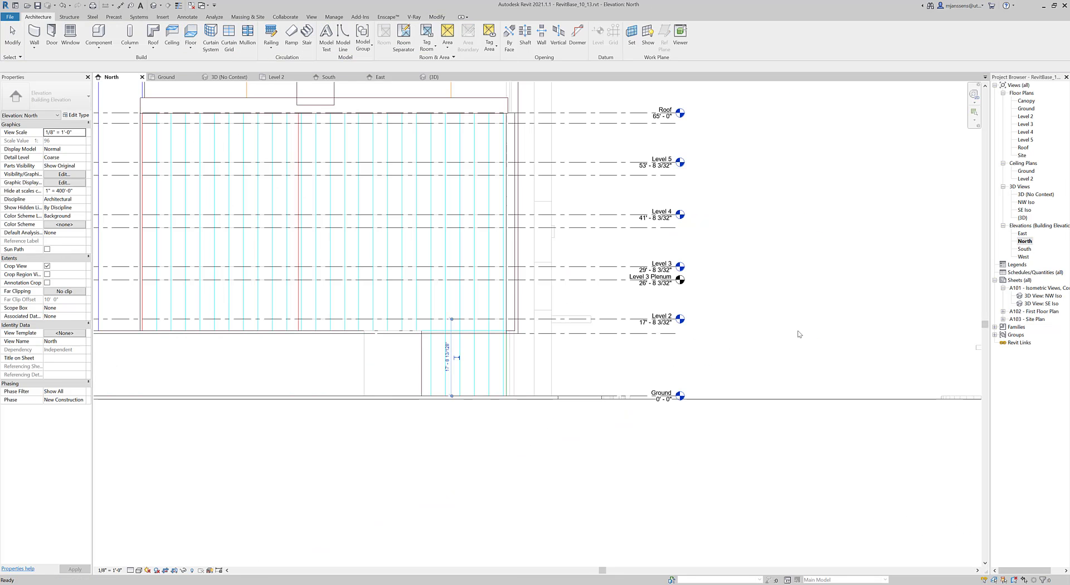
scroll(501, 400, up, 3)
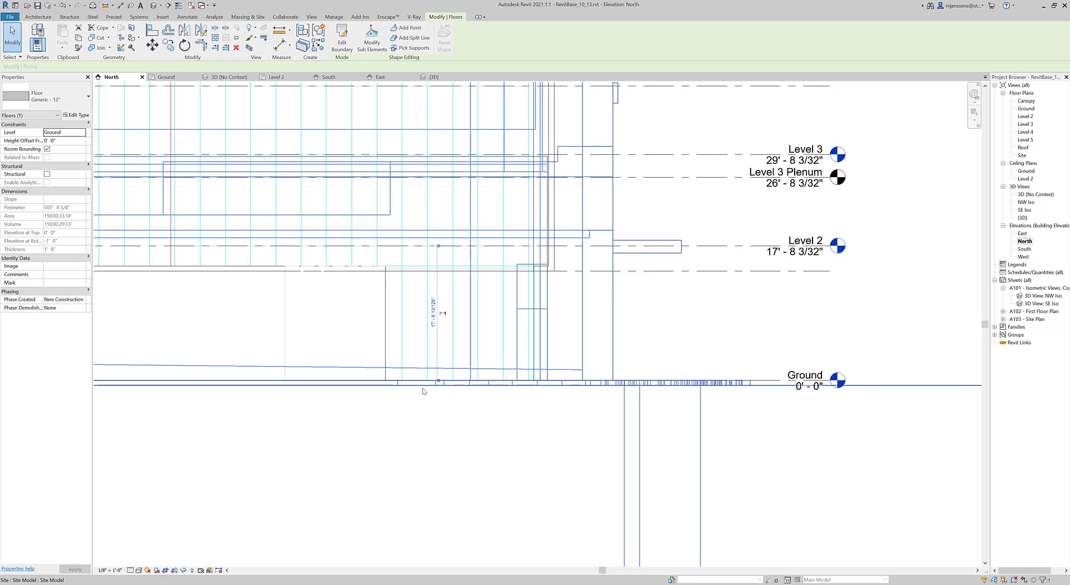
click(451, 383)
key(h)
key(h)
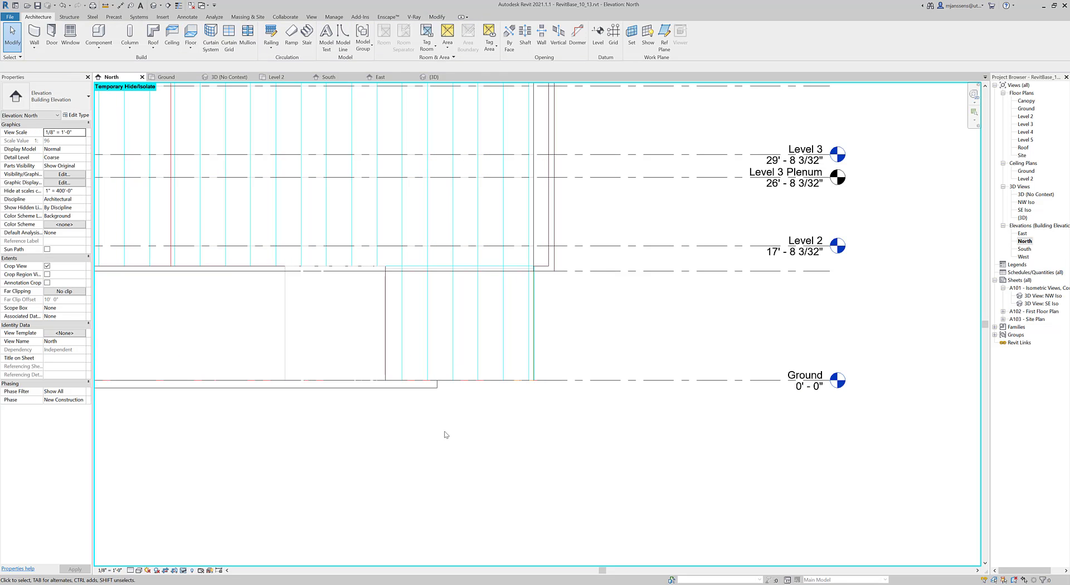
Temporarily hide the generic massing model overlapping the ground floor slab in the North elevation.
middle_drag(468, 400, 641, 366)
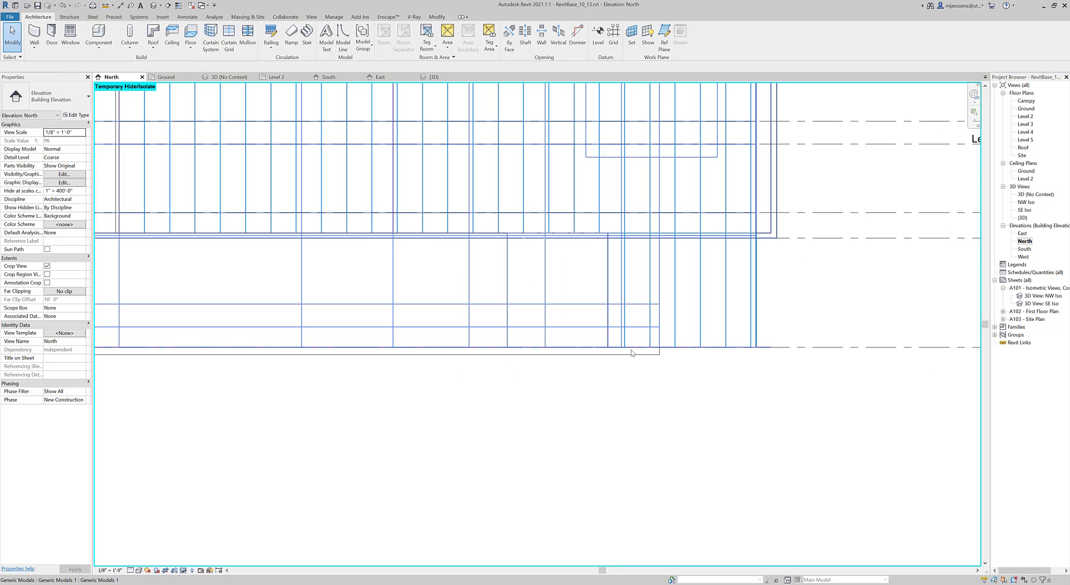
click(625, 351)
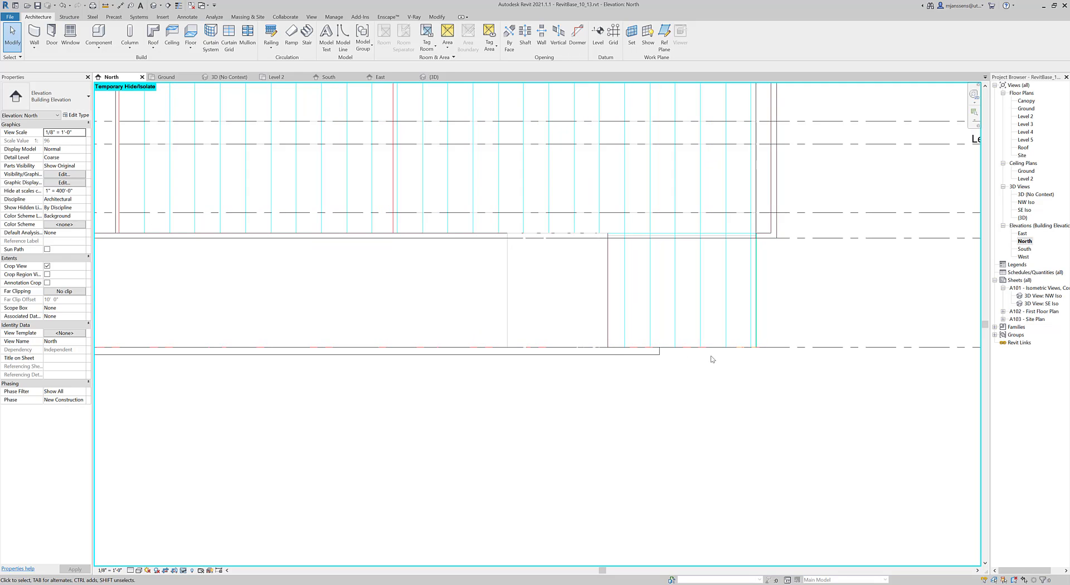
key(h)
key(h)
Examine how the top and thickness of the Generic - 12" floor sit against the Ground level line in the North elevation.
middle_drag(712, 359, 512, 348)
click(390, 341)
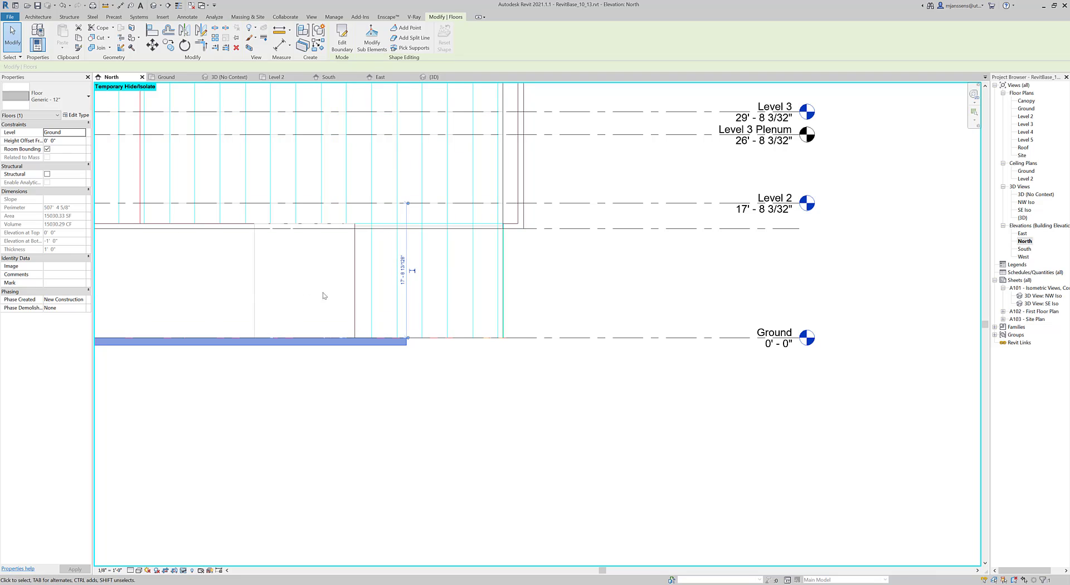
scroll(394, 338, down, 2)
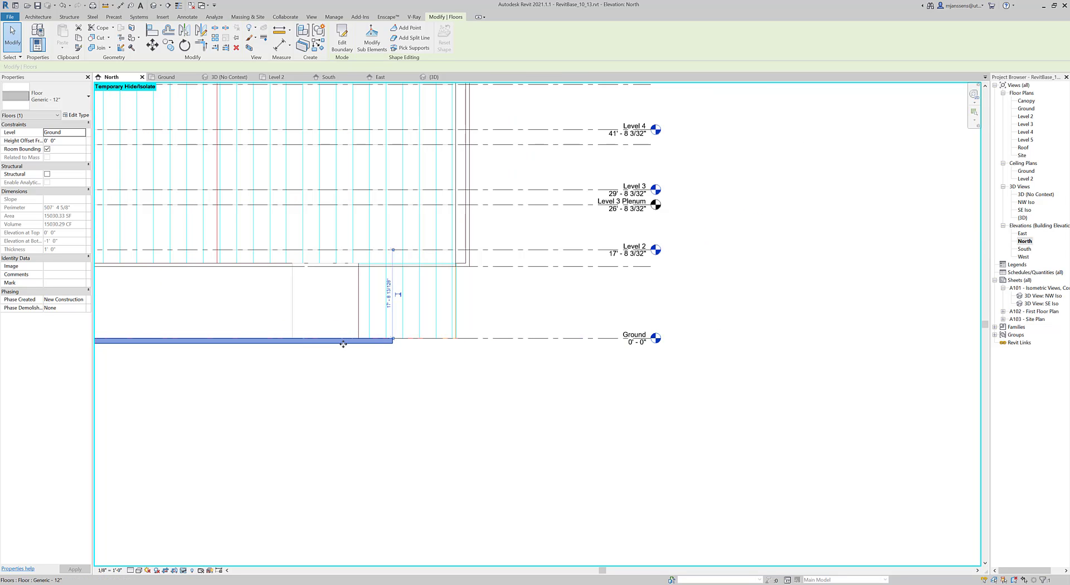
middle_drag(384, 342, 471, 347)
drag(471, 347, 481, 350)
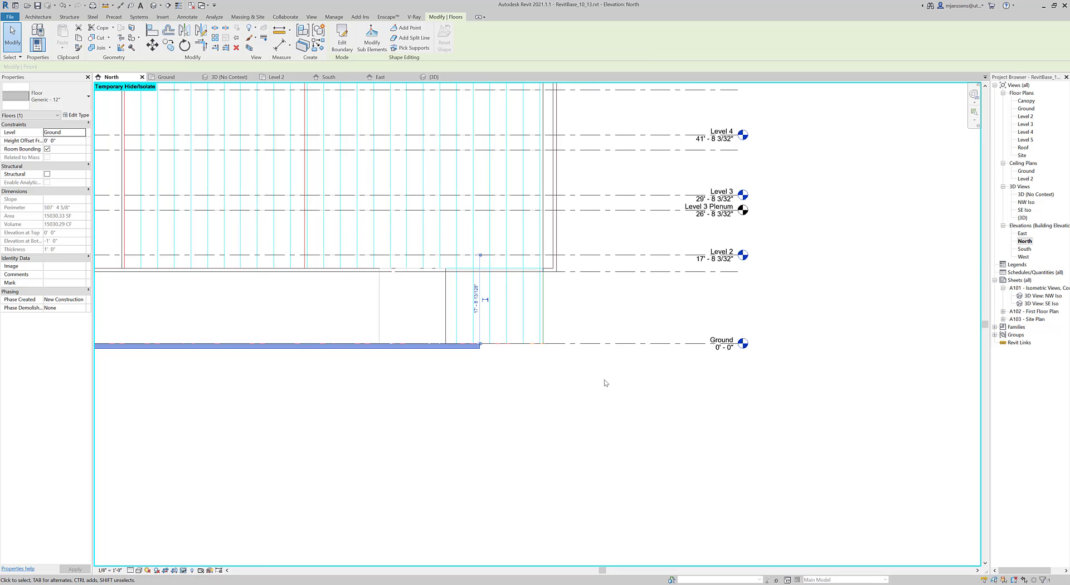
key(Escape)
scroll(477, 376, up, 4)
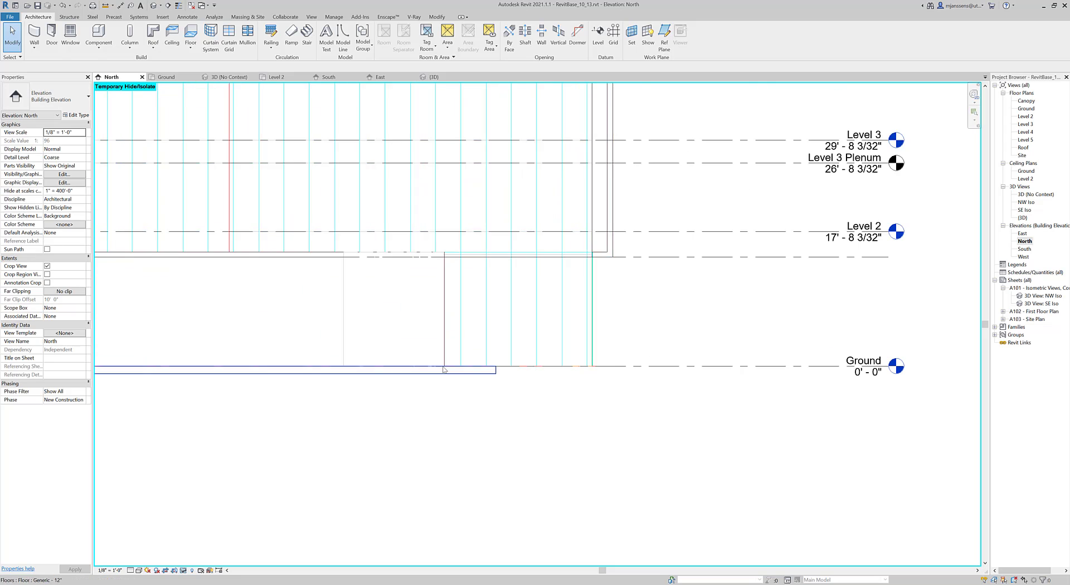
click(496, 372)
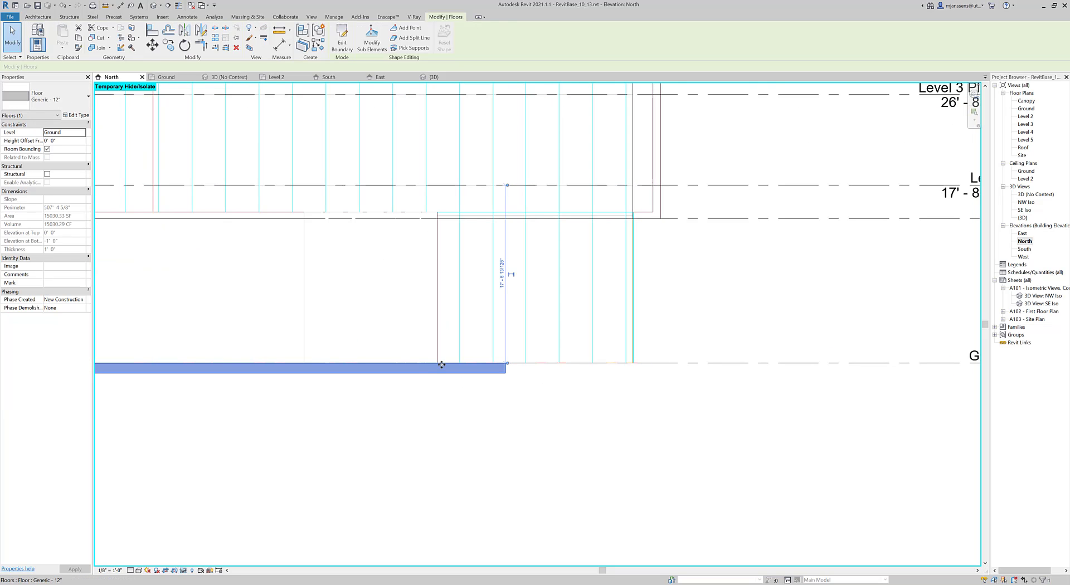
Return to the Ground floor plan, select the Generic - 12" floor at the curved corner, and open its boundary for editing.
double_click(1025, 171)
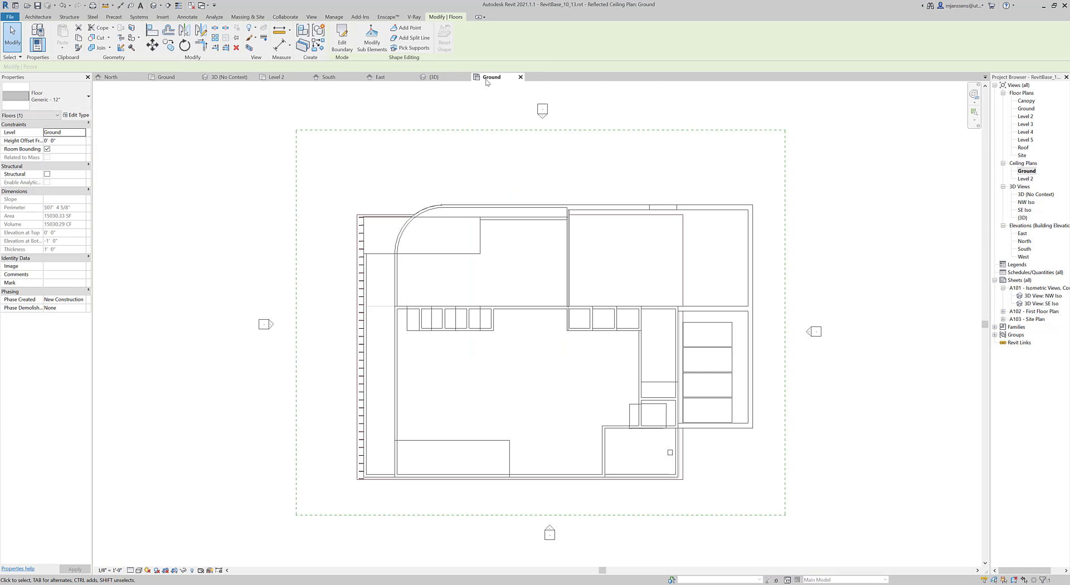
click(520, 78)
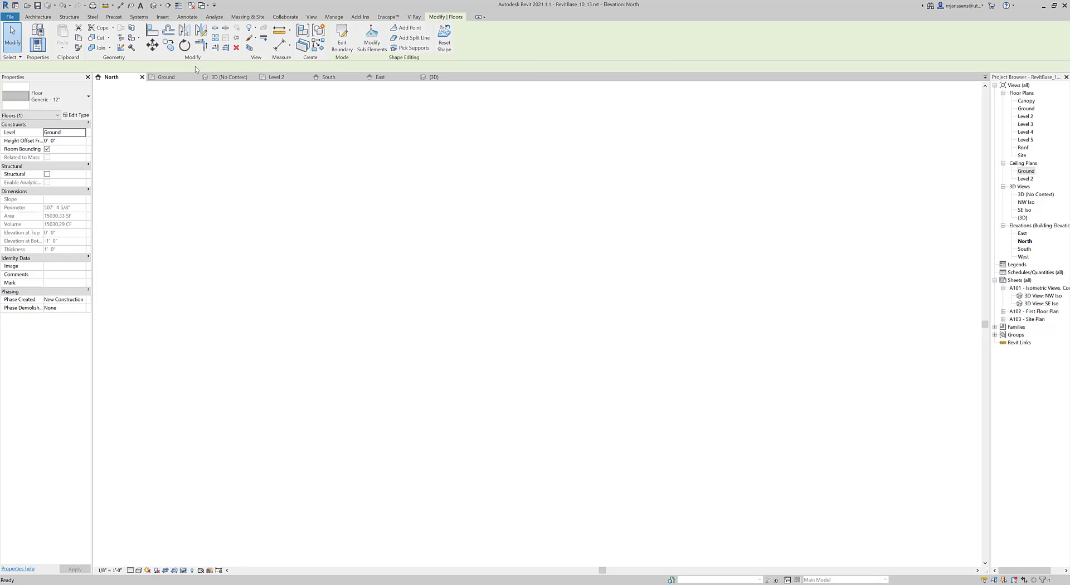
click(166, 77)
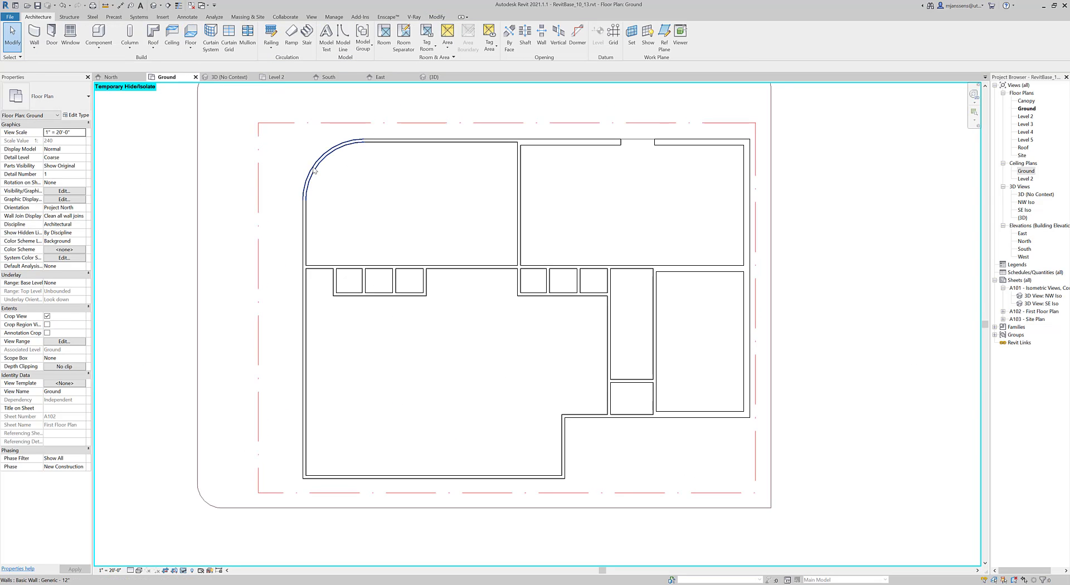
key(Tab)
key(Tab)
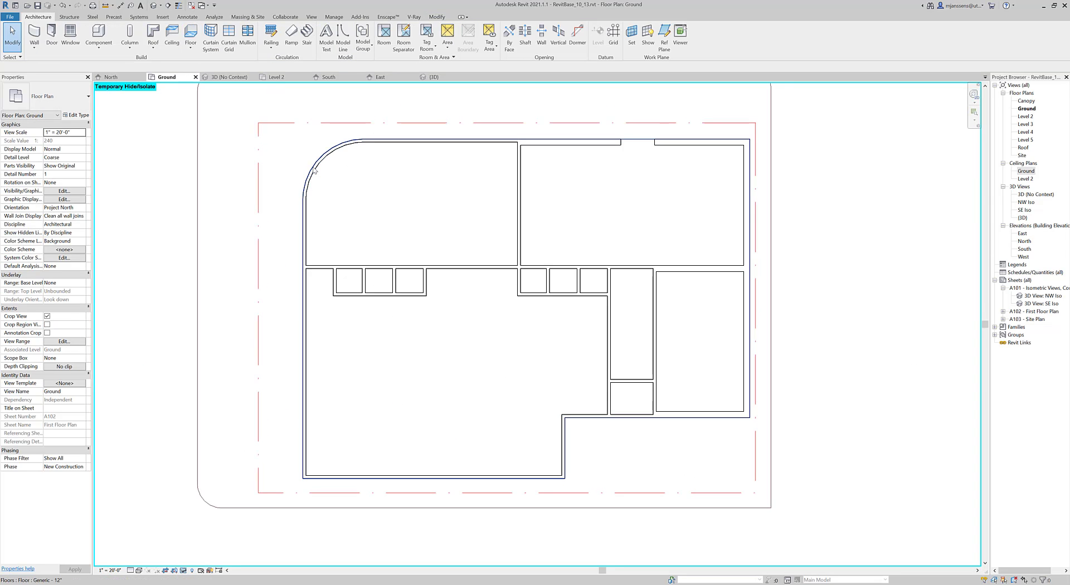
click(315, 170)
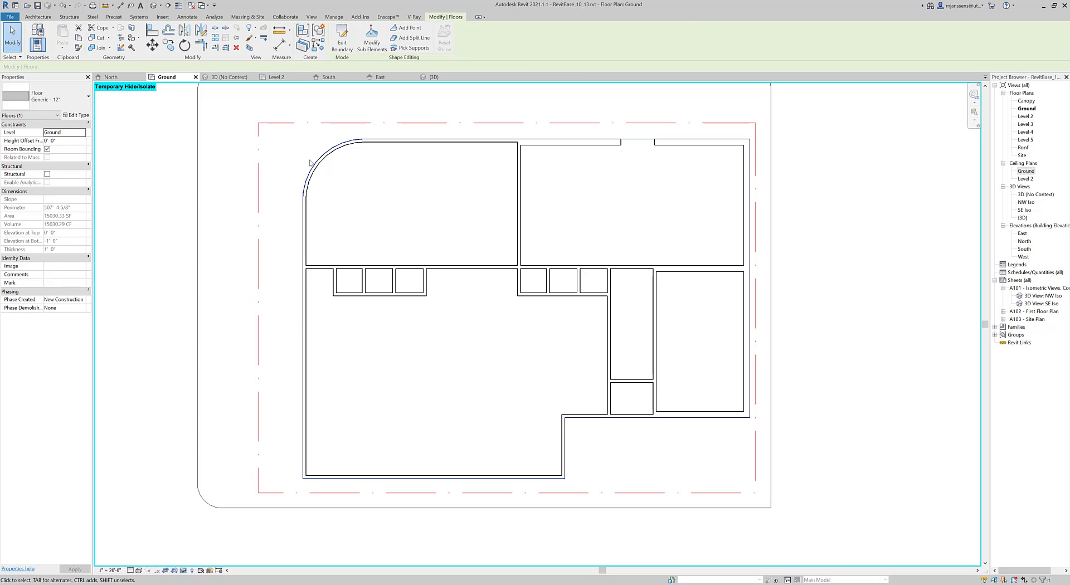
click(341, 38)
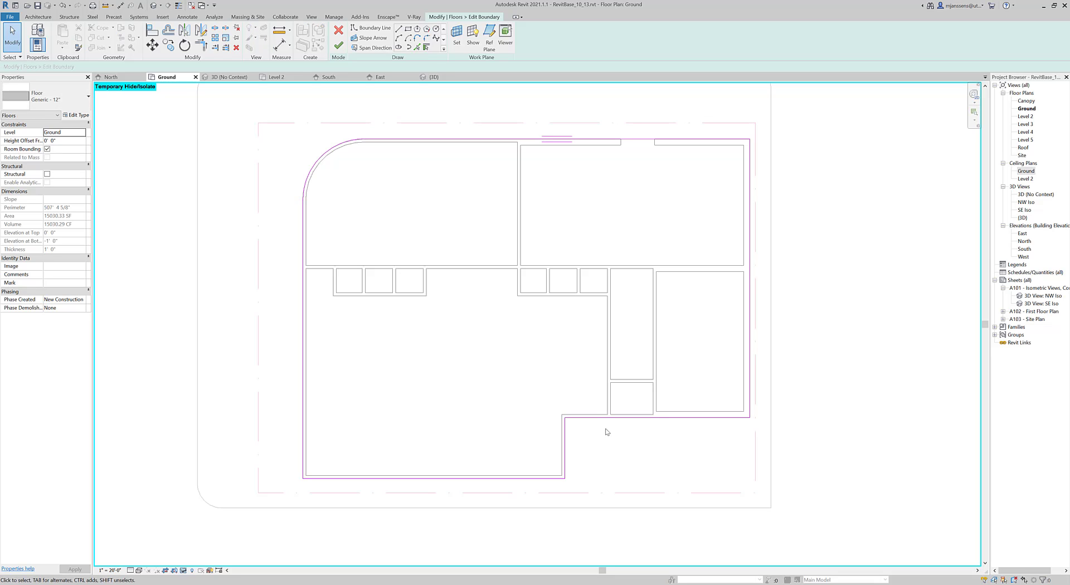
Sketch a rectangular opening about 10'-6" deep inside the upper room beside the curved corner, and finish the floor boundary.
middle_drag(548, 368, 482, 362)
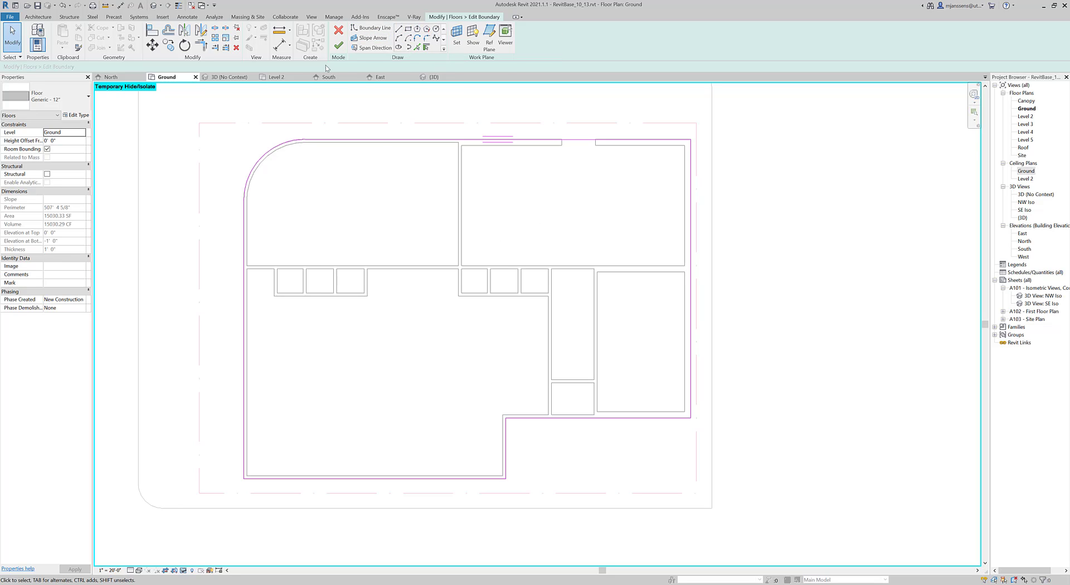
click(408, 28)
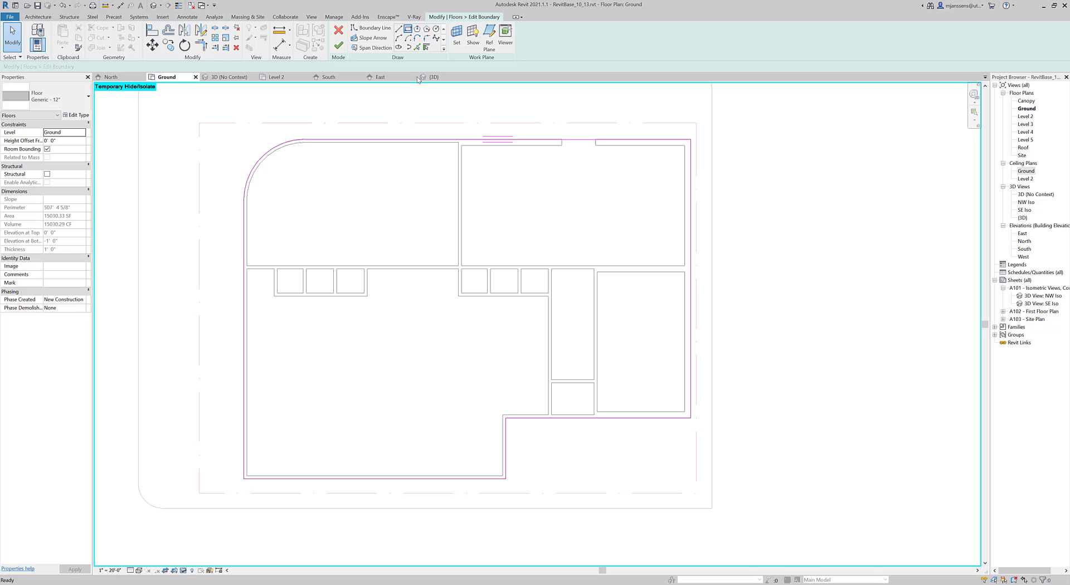
click(343, 187)
click(386, 219)
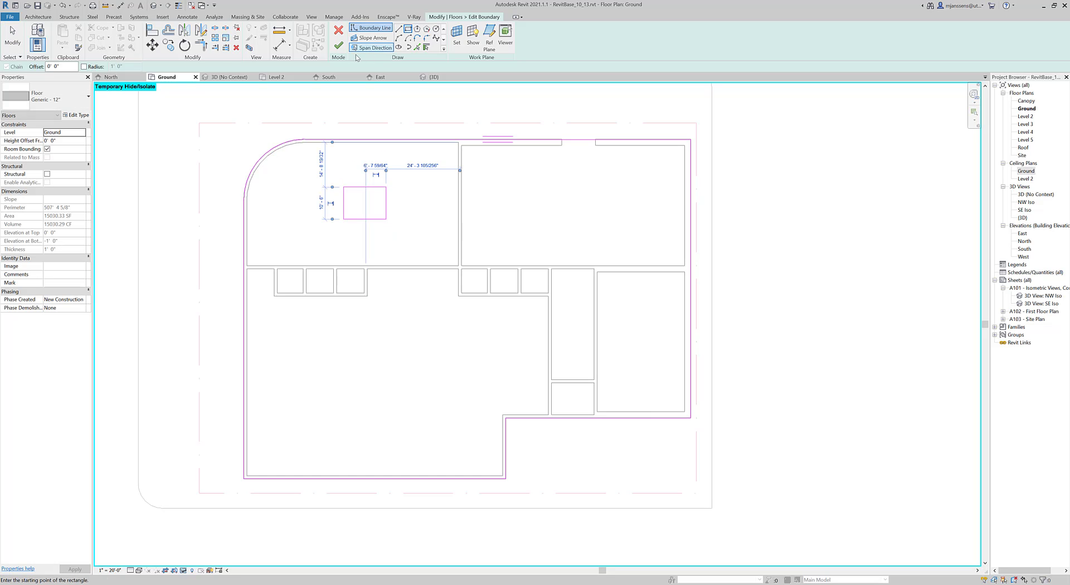
click(339, 45)
Reopen the boundary of the Generic - 12" floor, delete the rectangular opening in the upper room, and finish the boundary.
click(379, 202)
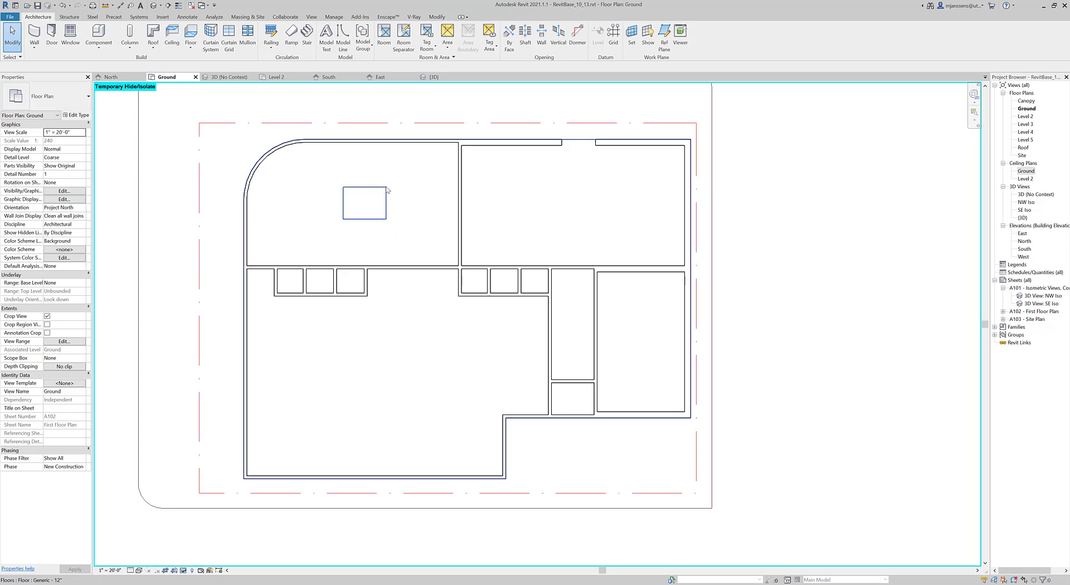
double_click(362, 220)
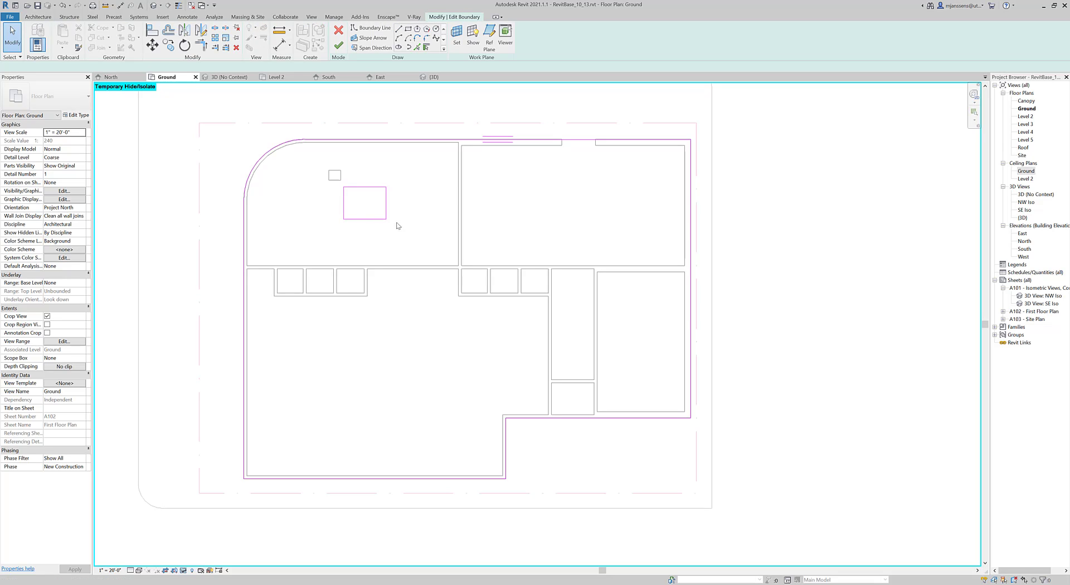
drag(329, 170, 408, 239)
key(Delete)
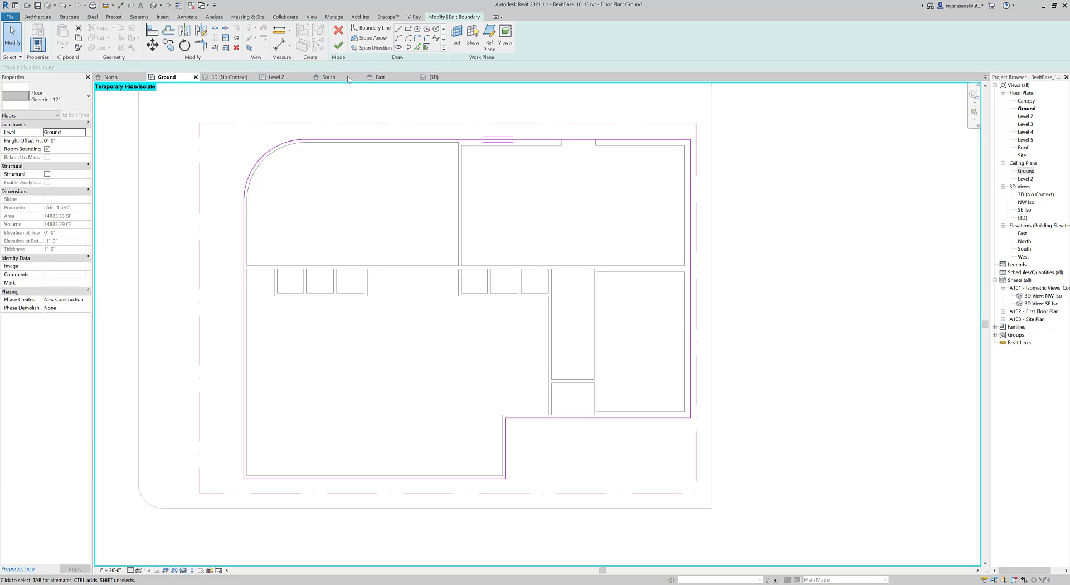
click(337, 45)
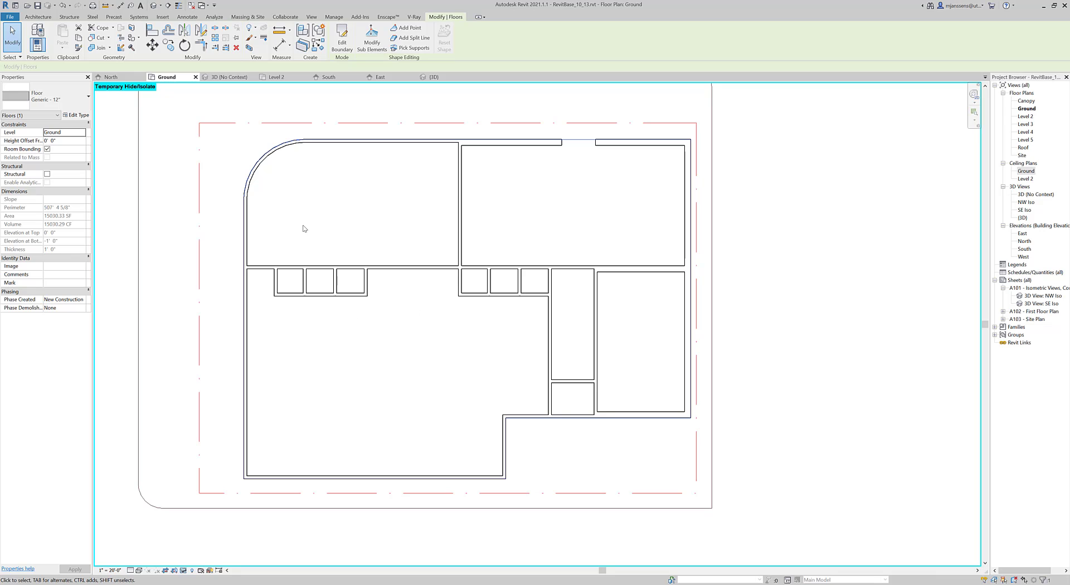
Open the Level 2 floor plan and hide the Imports in Families category in its visibility/graphic overrides.
middle_drag(712, 257, 711, 243)
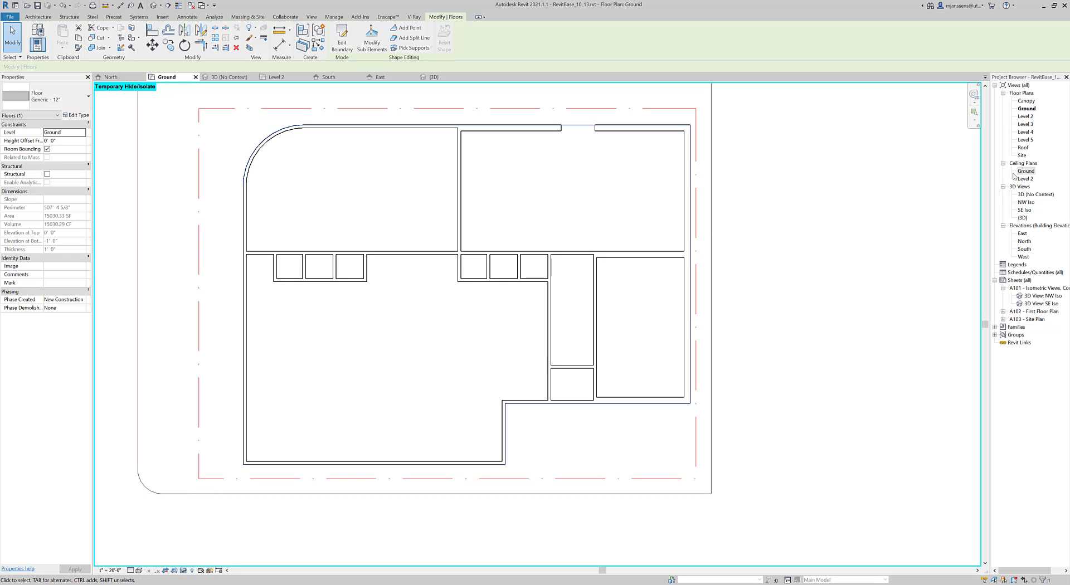
double_click(1026, 116)
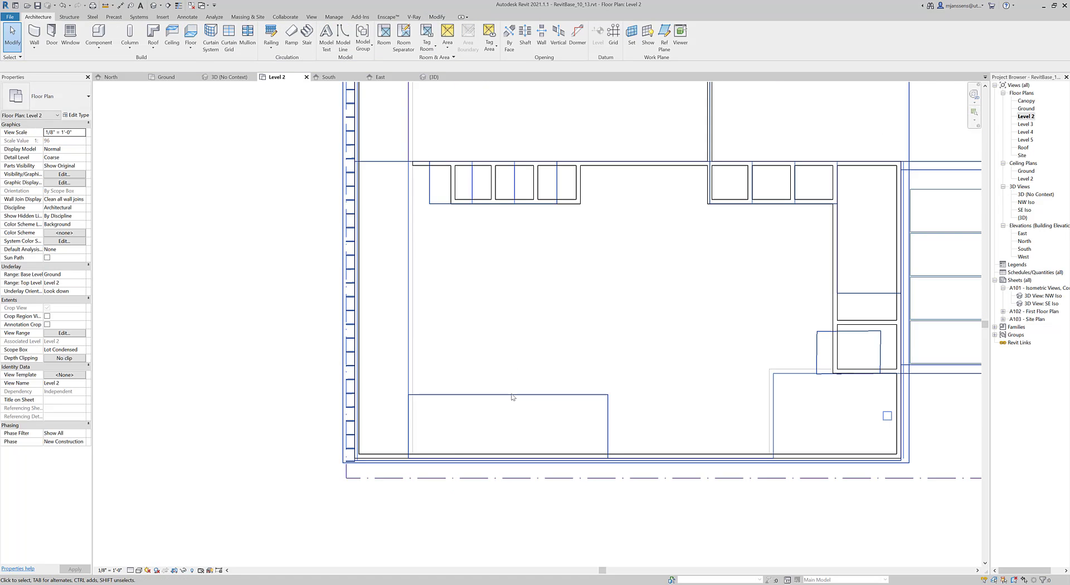
click(526, 370)
scroll(490, 375, down, 3)
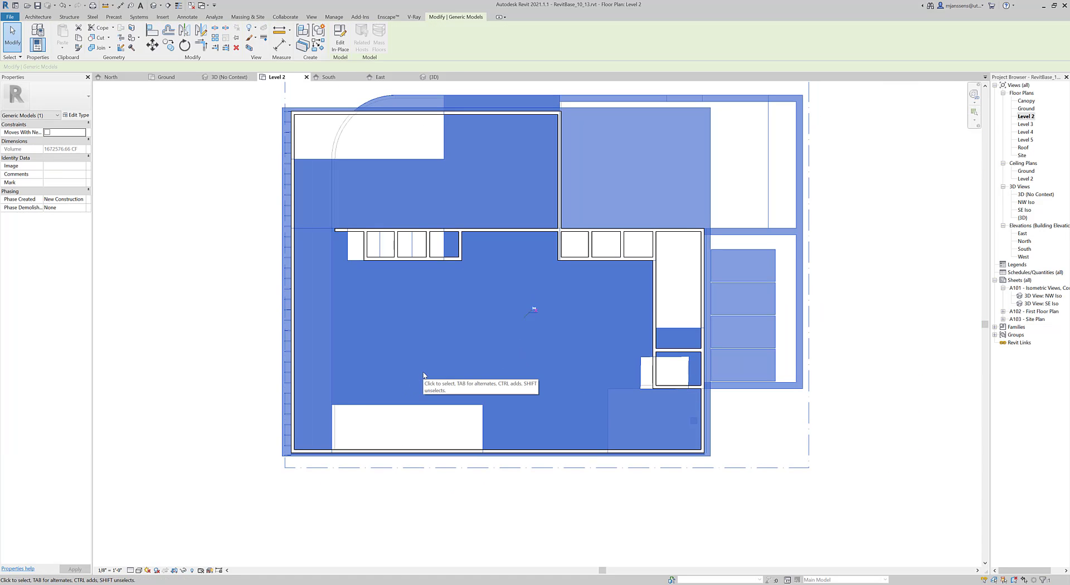
key(v)
key(g)
click(855, 193)
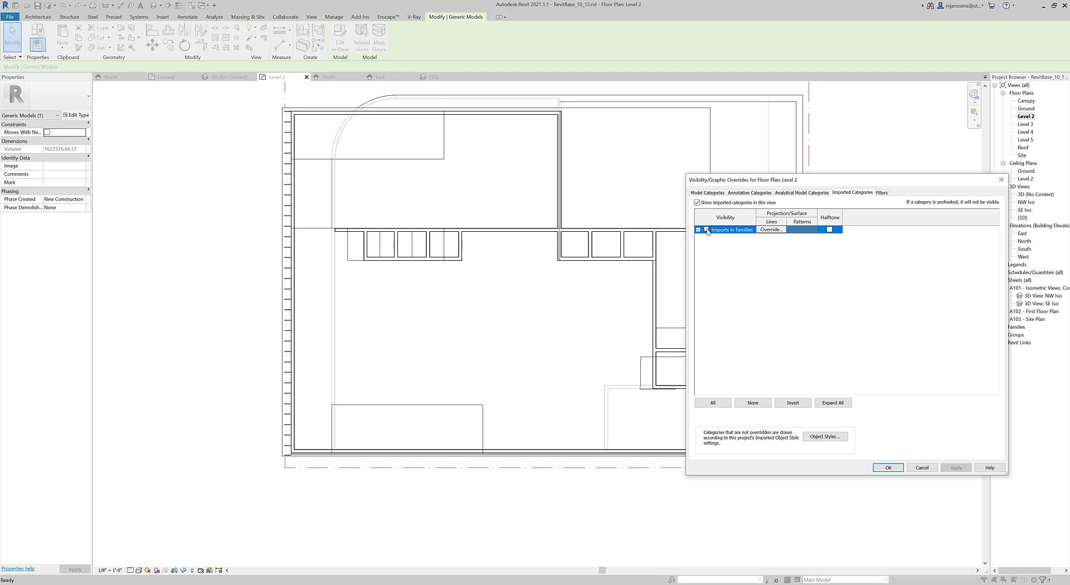
click(888, 467)
scroll(745, 322, down, 2)
key(Escape)
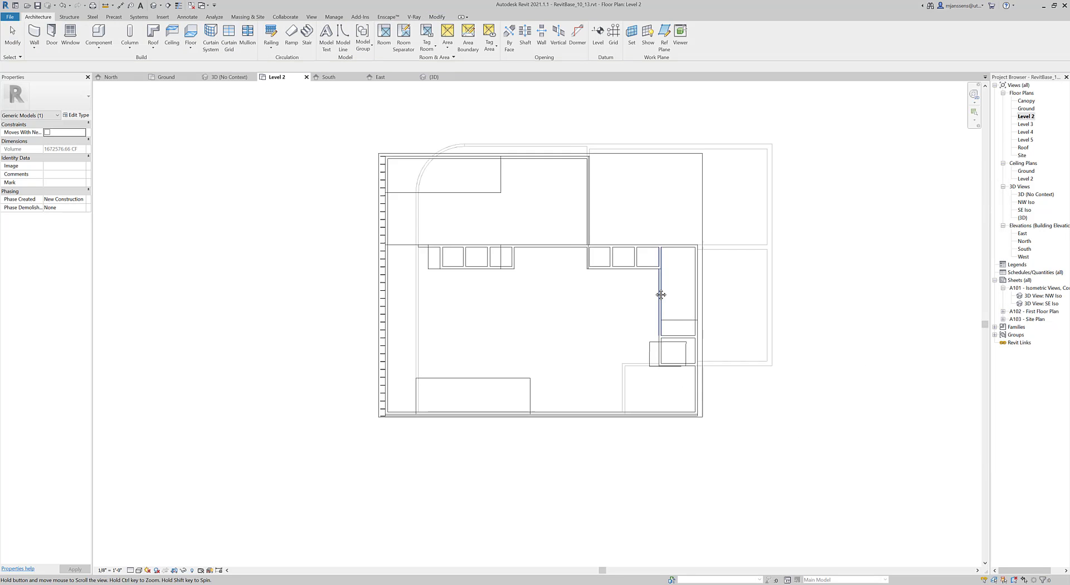
Hide the Generic Models category in the Level 2 plan so the massing model no longer covers the walls.
scroll(537, 237, up, 1)
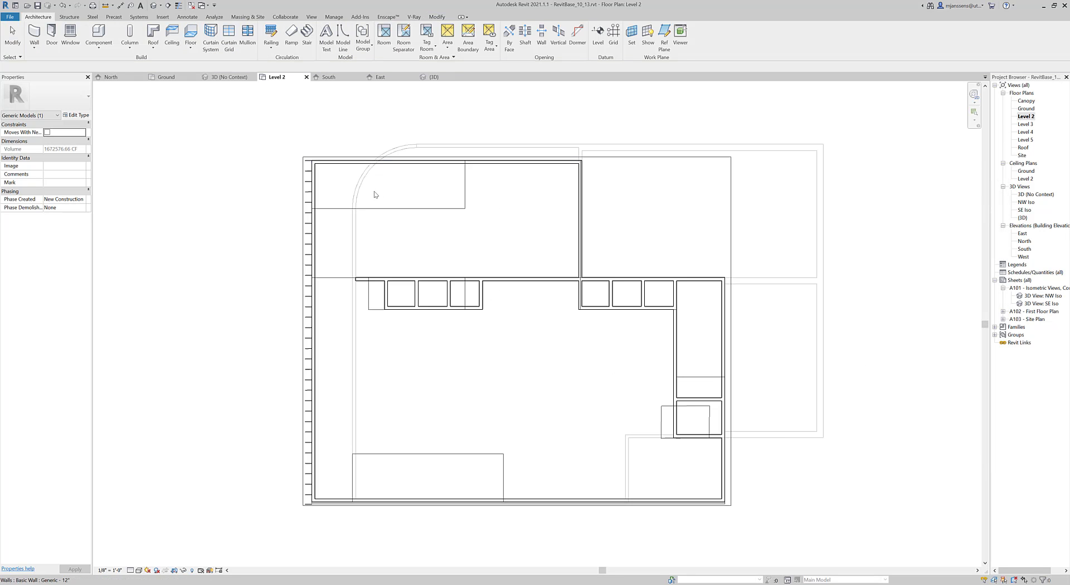
click(326, 205)
scroll(329, 212, up, 1)
click(344, 227)
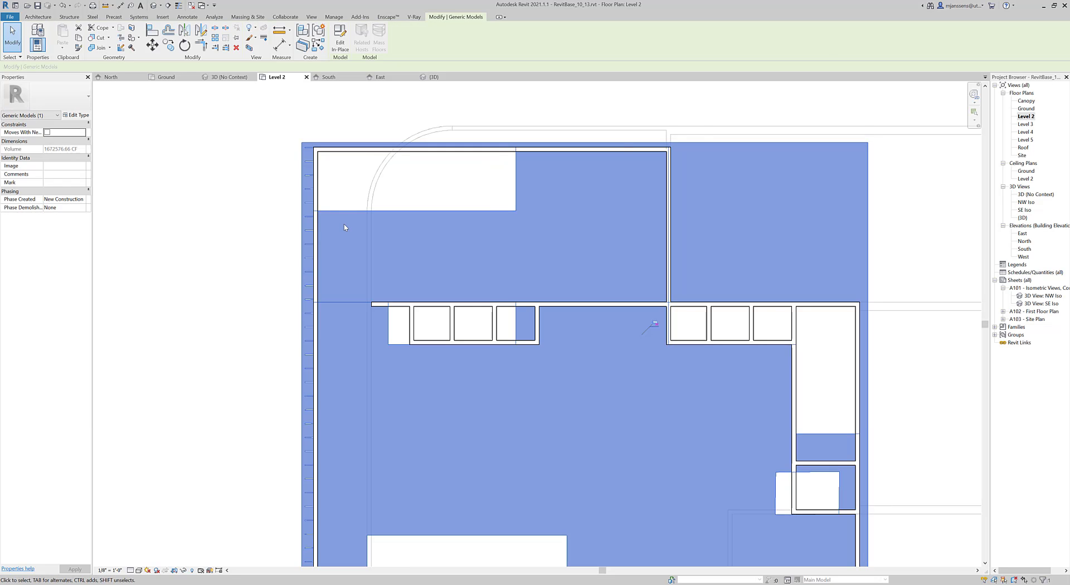
scroll(344, 227, down, 2)
key(v)
key(g)
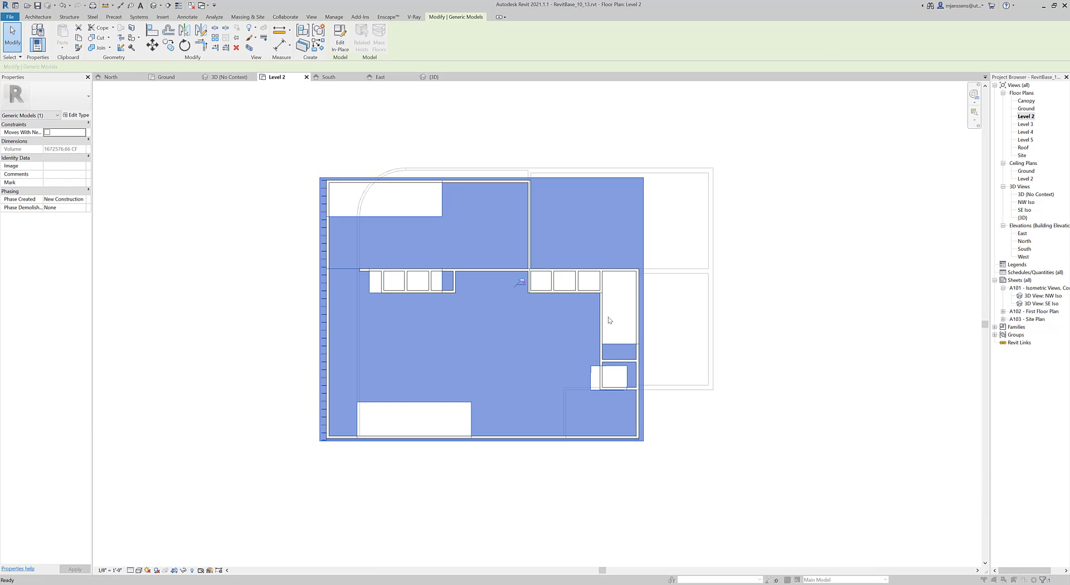
scroll(712, 340, down, 5)
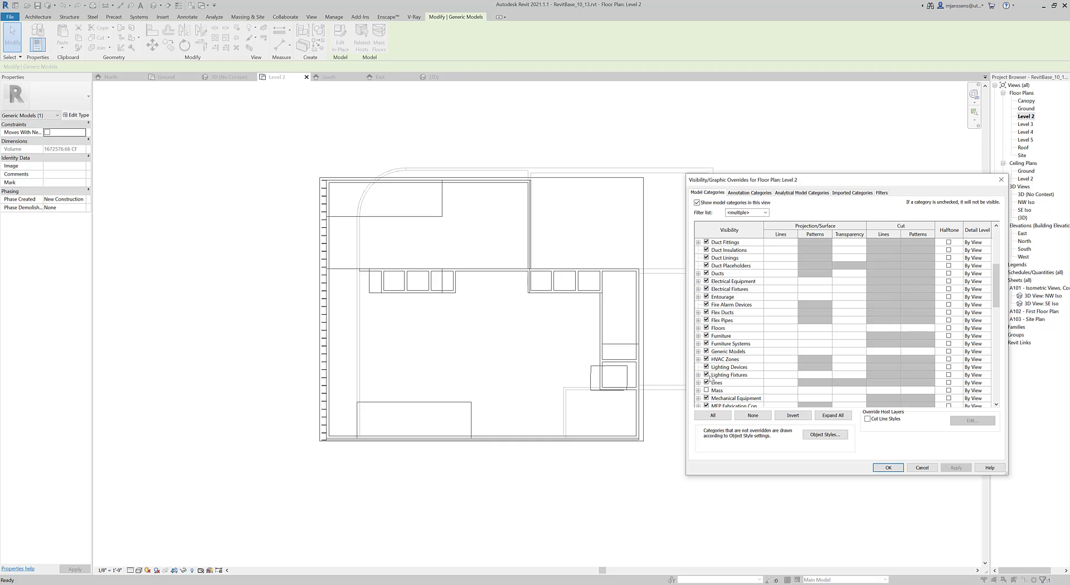
scroll(711, 338, down, 2)
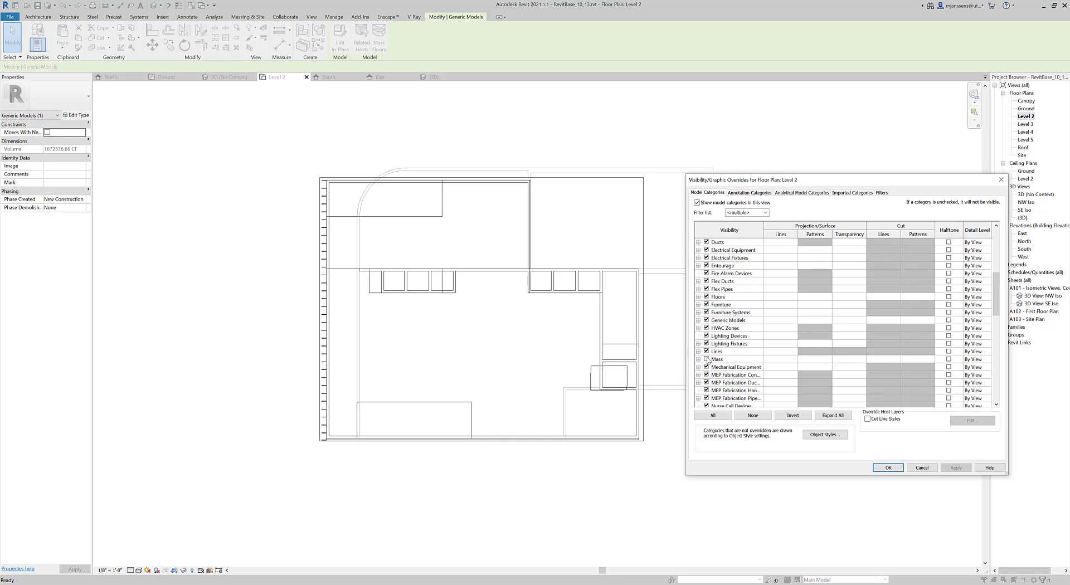
click(707, 321)
click(956, 469)
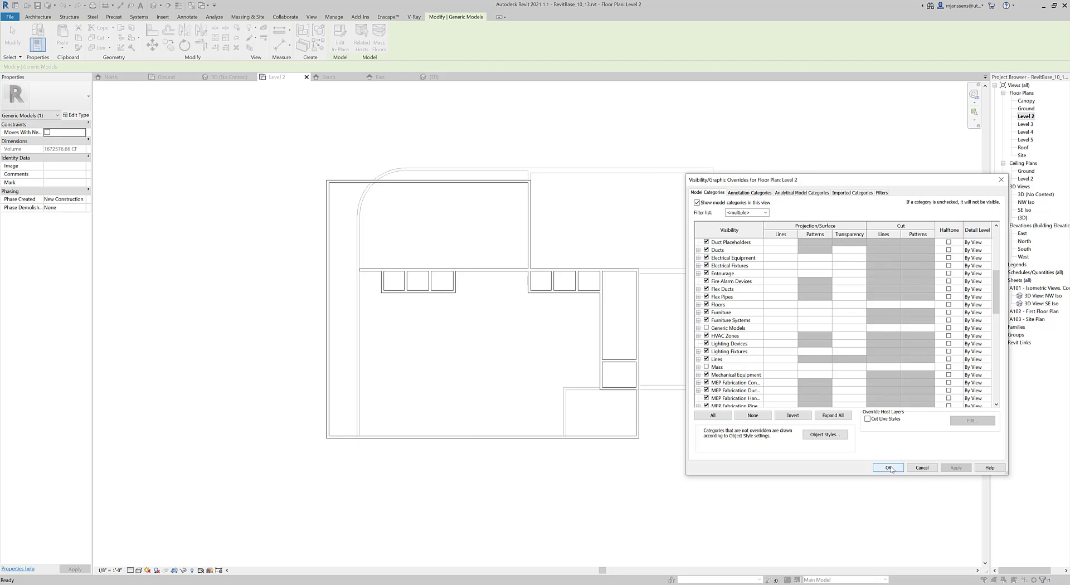
click(888, 468)
Start a Generic - 12" architectural floor on Level 2 with the Pick Walls boundary method.
scroll(534, 184, up, 3)
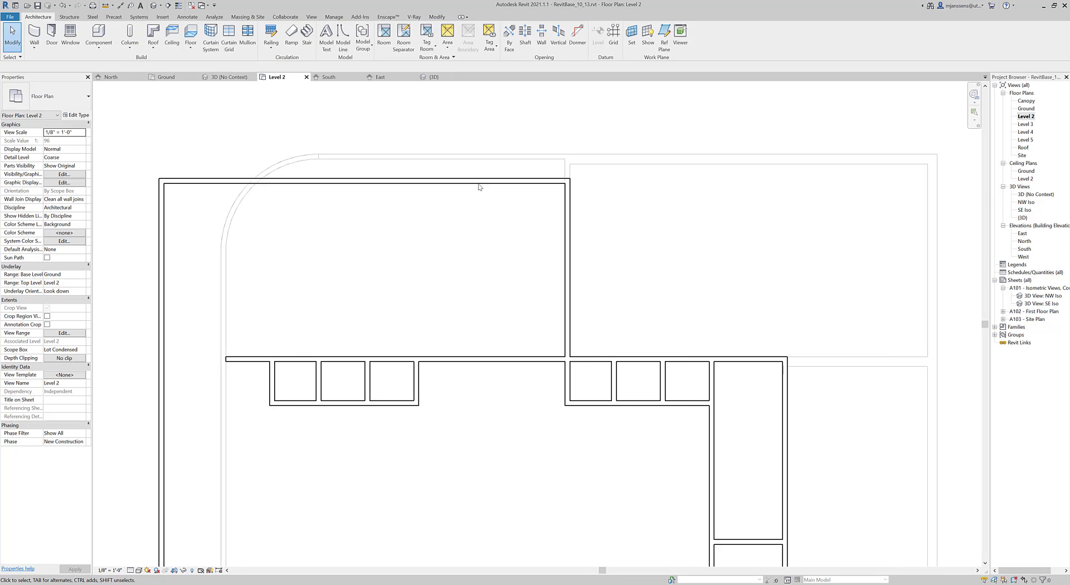
middle_drag(240, 203, 284, 178)
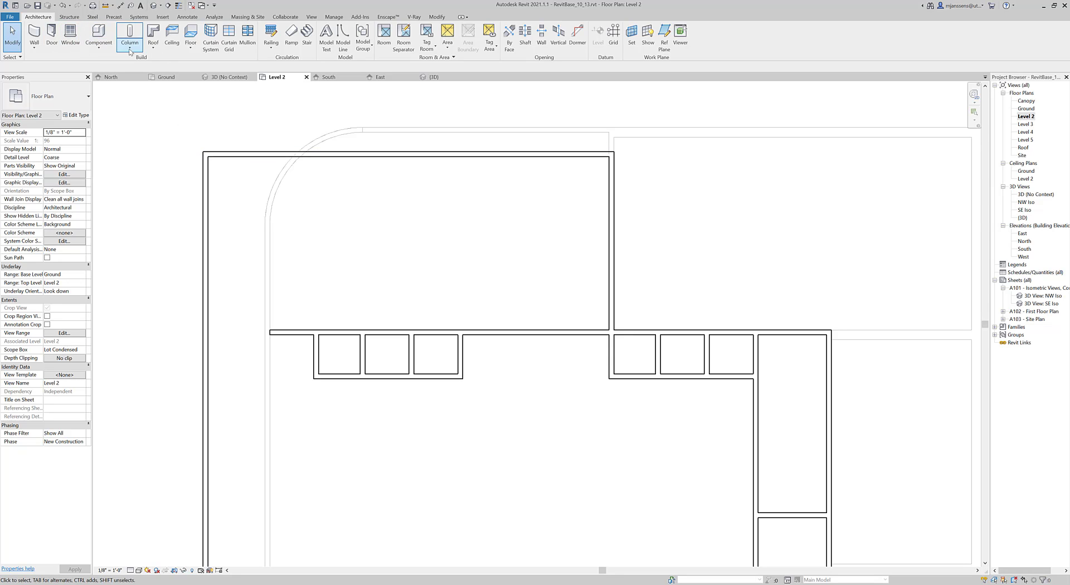
click(190, 48)
click(209, 64)
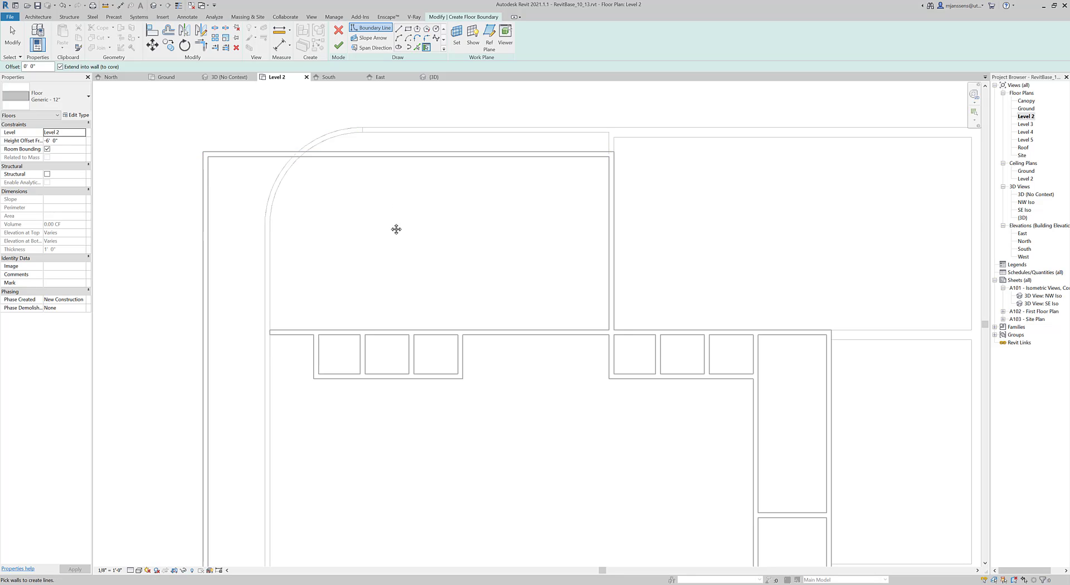
Examine how the Level 2 exterior walls run compared with the underlaid ground floor walls around the whole plan.
middle_drag(396, 229, 400, 261)
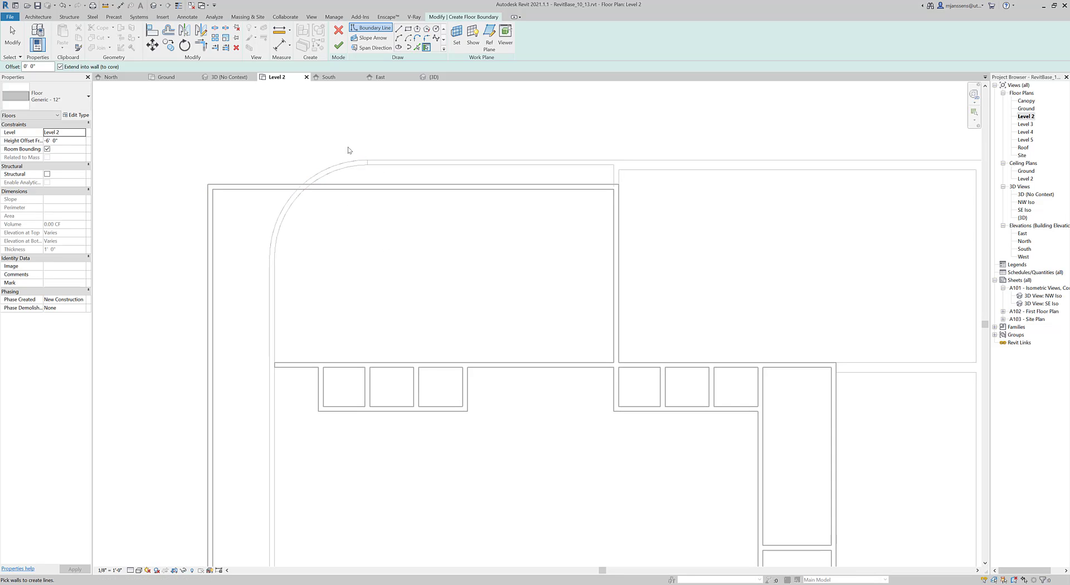
scroll(388, 188, down, 2)
middle_drag(527, 246, 435, 162)
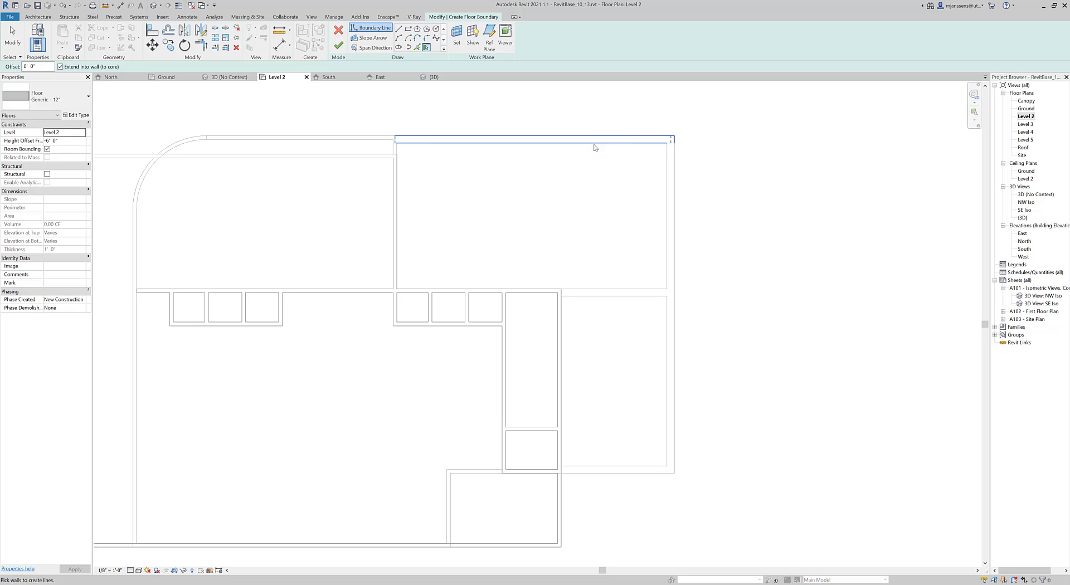
middle_drag(647, 441, 644, 360)
middle_drag(397, 344, 464, 361)
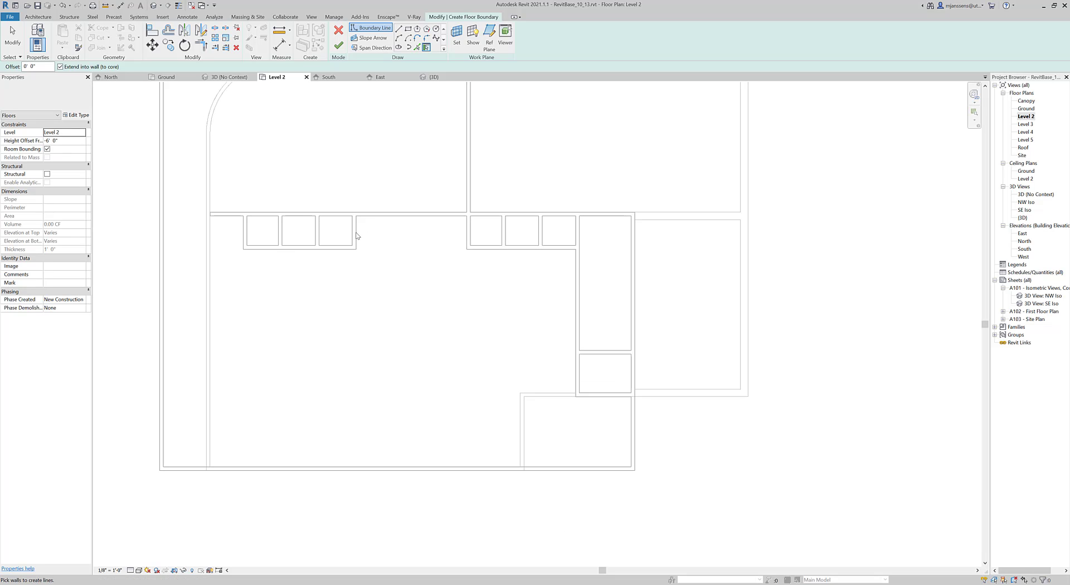
scroll(358, 390, down, 2)
middle_drag(232, 122, 282, 184)
scroll(267, 170, up, 3)
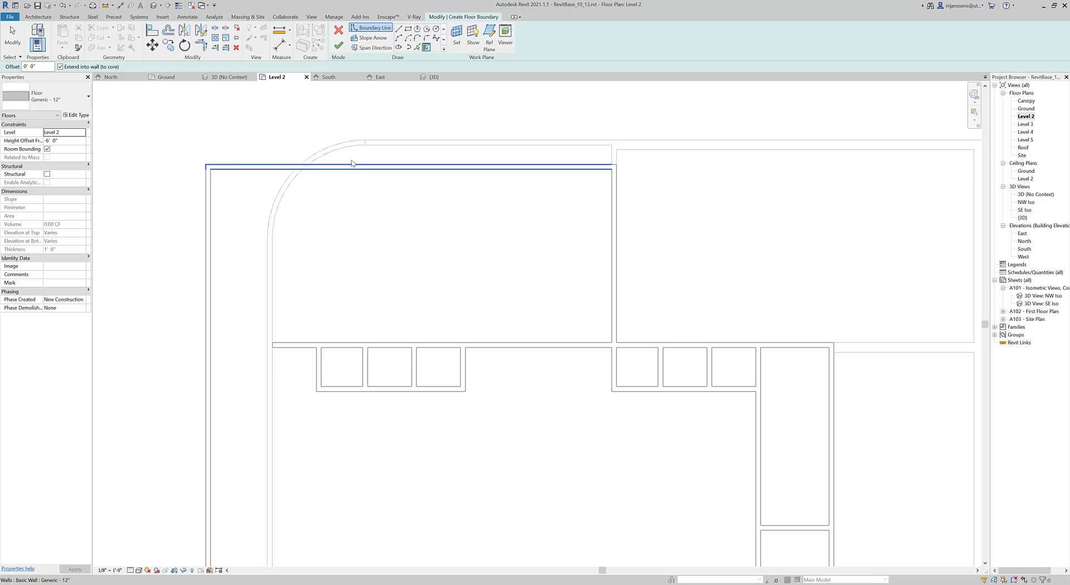
scroll(356, 241, down, 3)
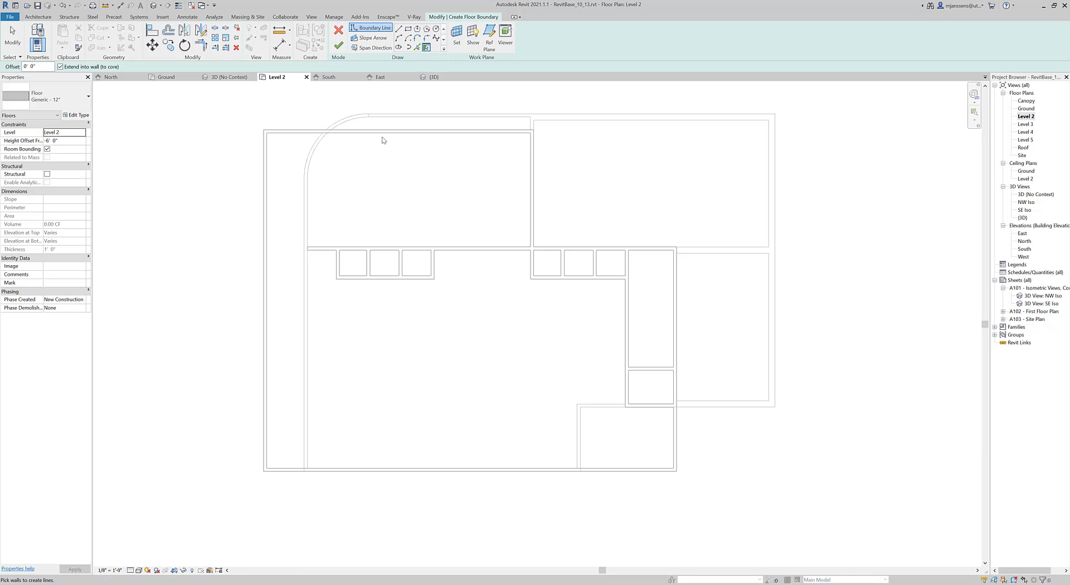
middle_drag(382, 136, 375, 145)
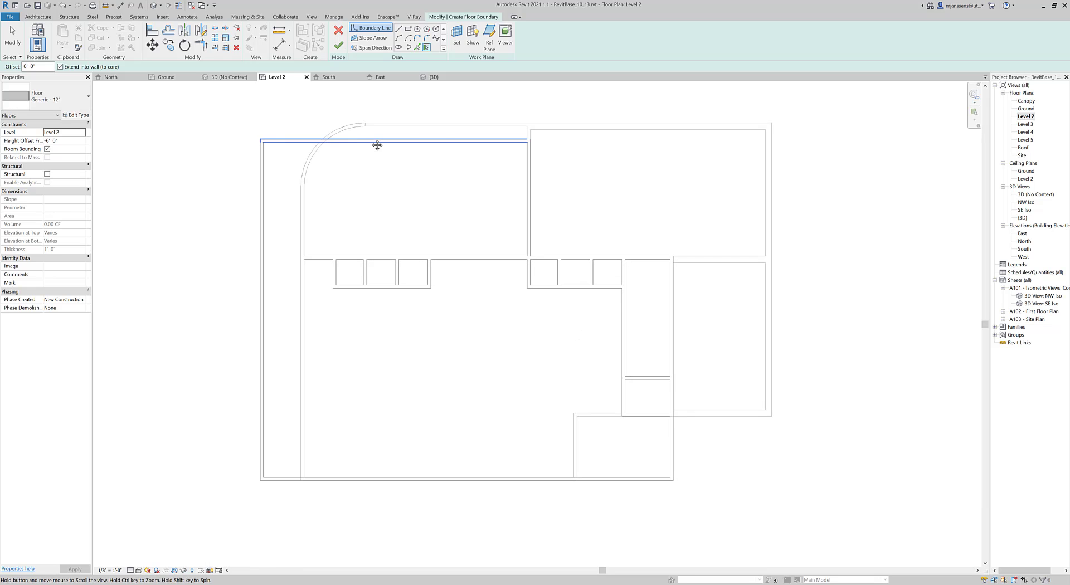
click(408, 31)
click(263, 143)
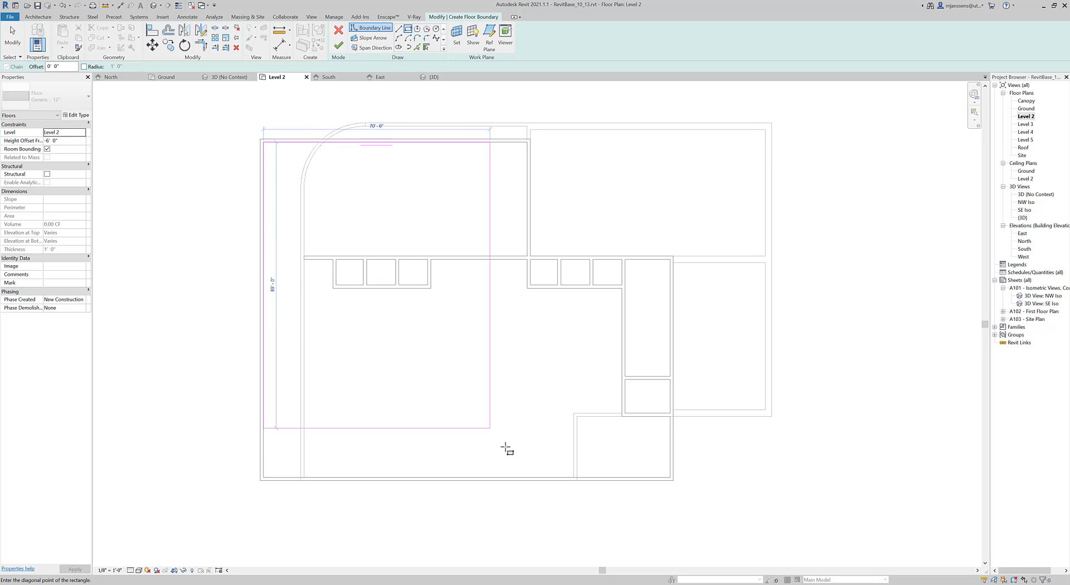
click(416, 47)
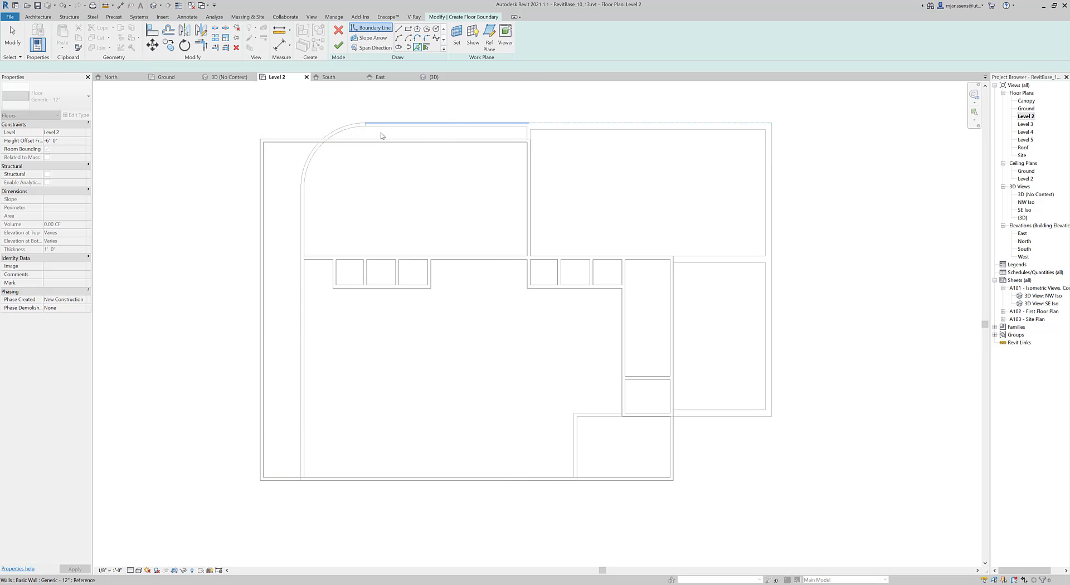
click(426, 47)
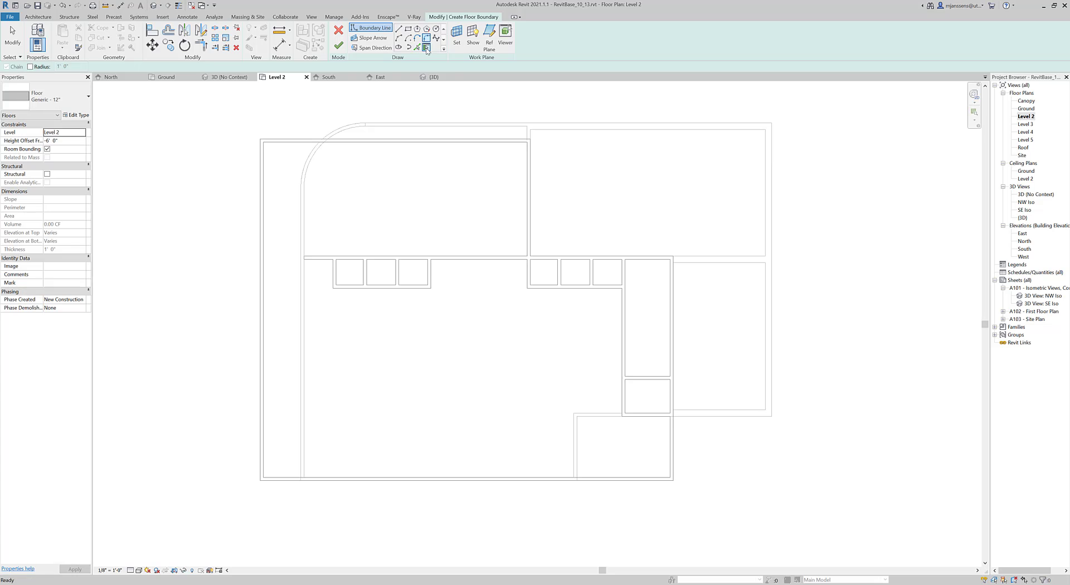
Add floor boundary lines along the outer faces of the Level 2 north and west exterior walls by picking the walls.
key(Tab)
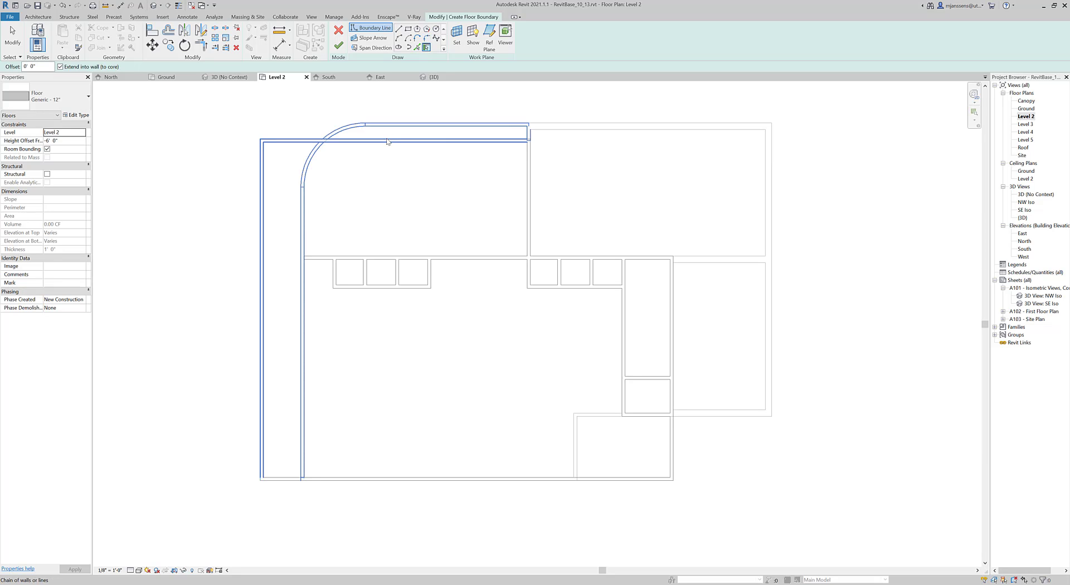
click(388, 140)
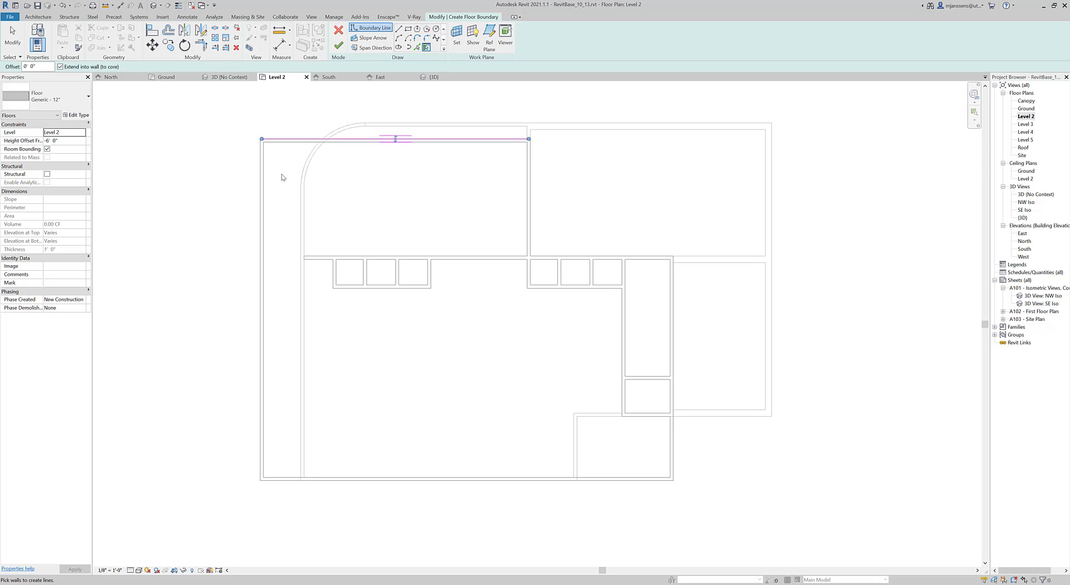
scroll(267, 146, up, 2)
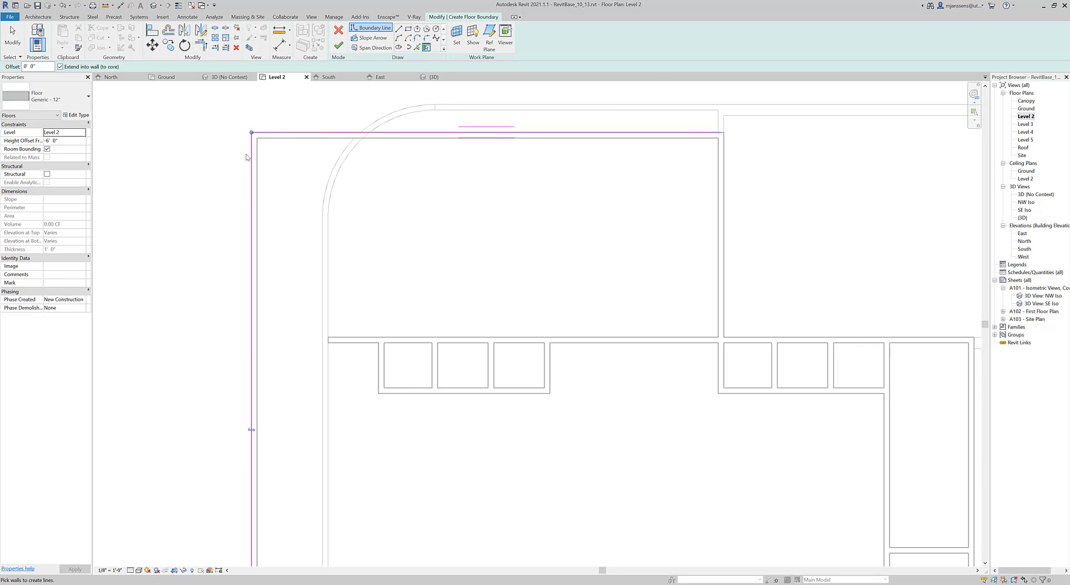
scroll(250, 137, up, 2)
scroll(254, 138, up, 1)
click(255, 141)
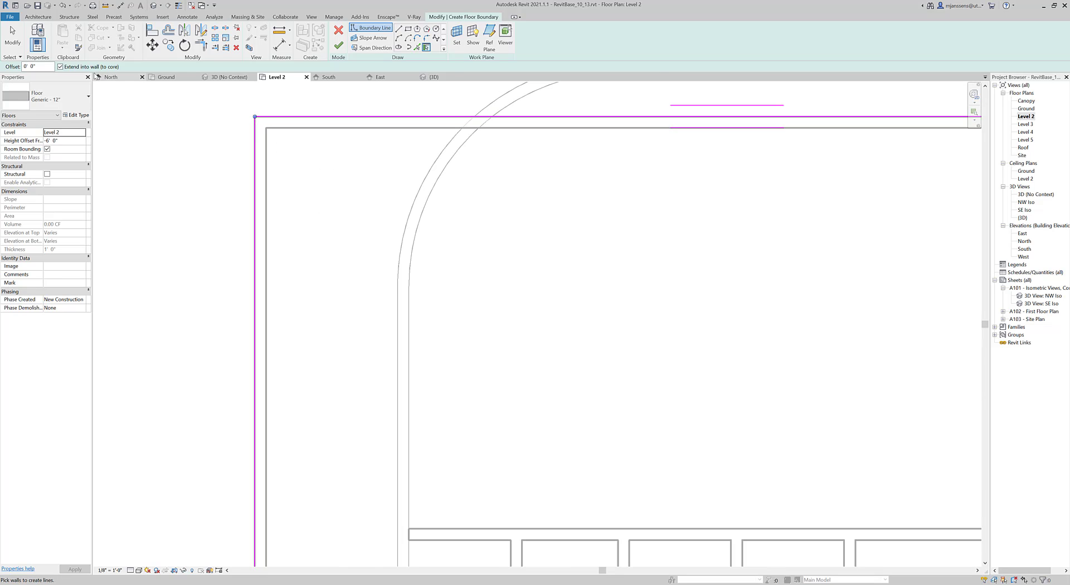
Turn off extending into the wall core and add a floor boundary line along the long south exterior wall.
click(77, 70)
scroll(265, 212, down, 3)
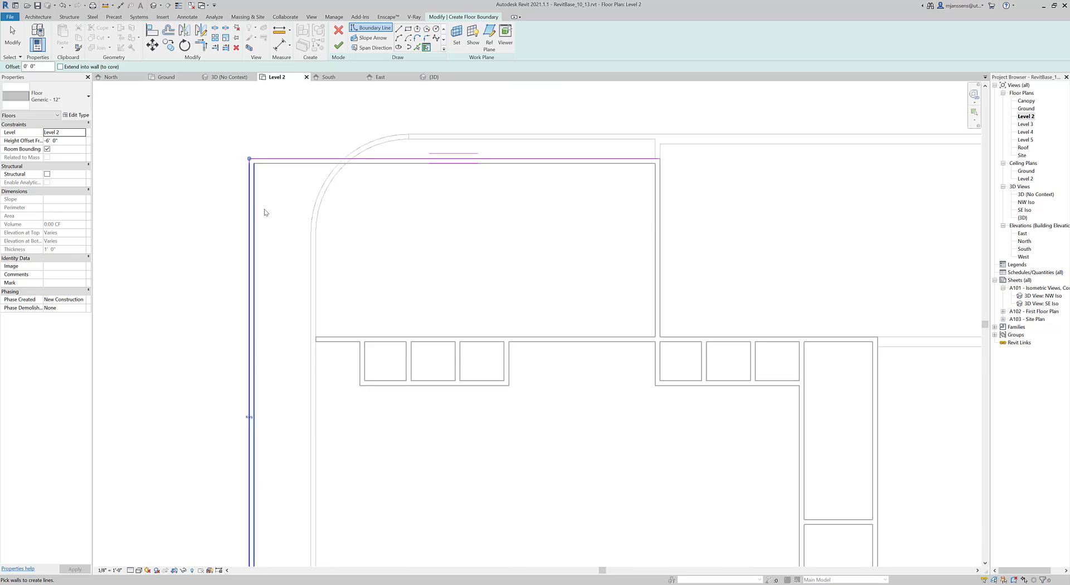
middle_drag(265, 212, 332, 189)
middle_drag(362, 331, 392, 230)
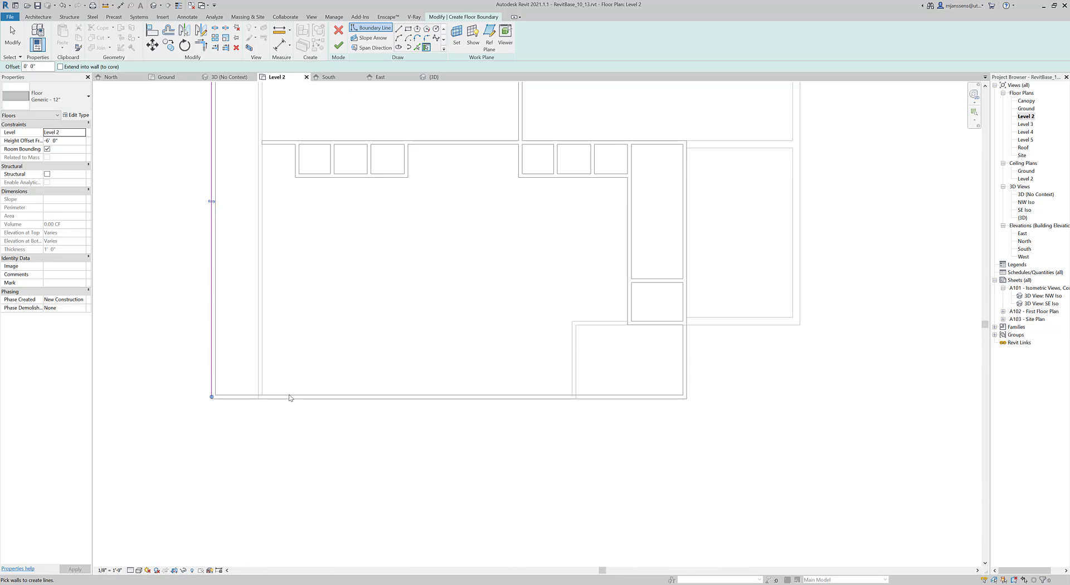
click(279, 395)
scroll(251, 421, up, 2)
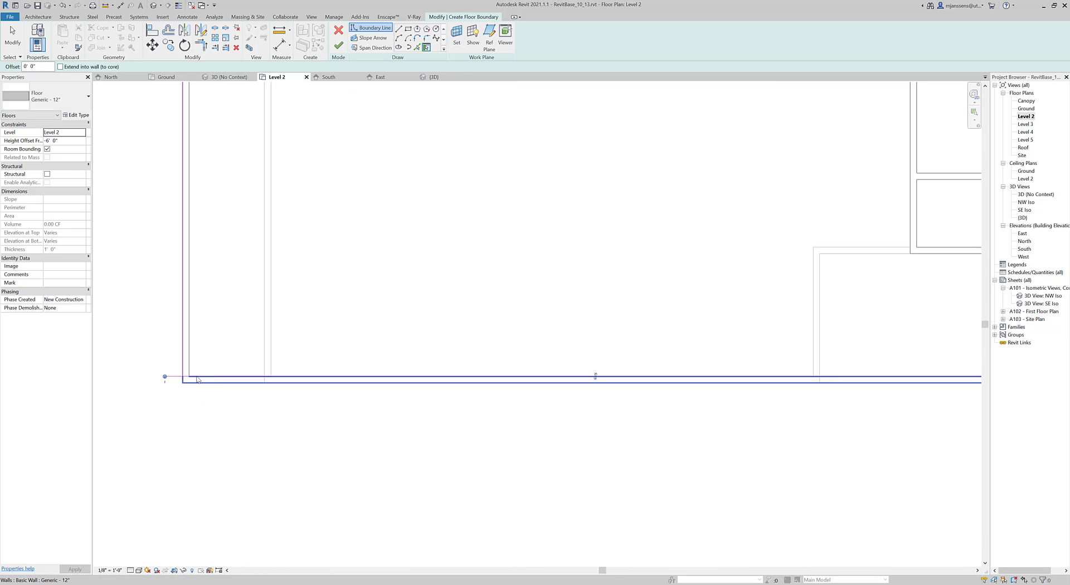
scroll(269, 330, down, 5)
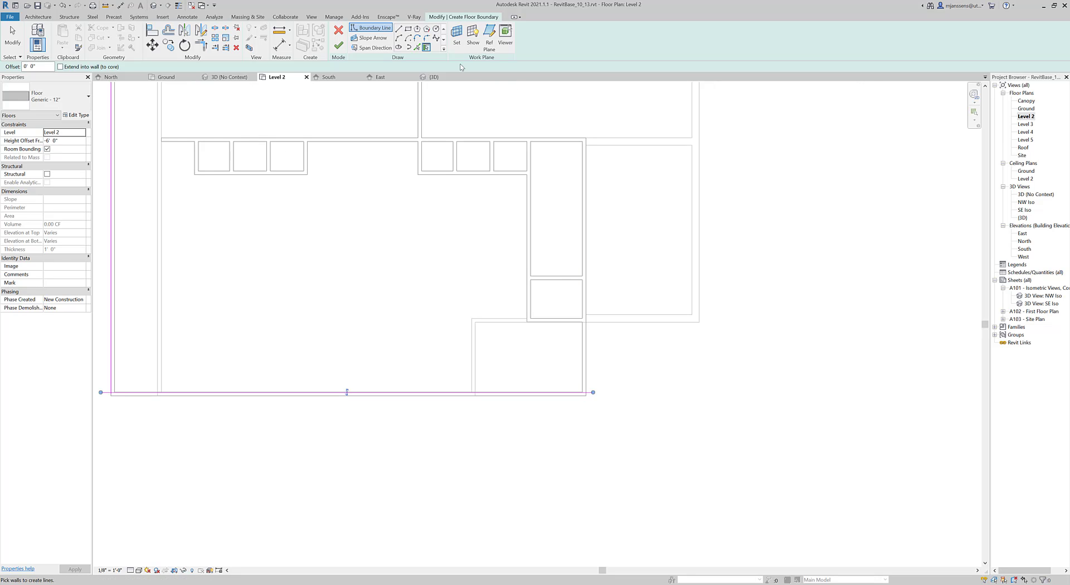
Add floor boundary lines with Pick Lines along the east wall, the stepped-back north wall and the short north-south wall joining the north walls.
click(417, 46)
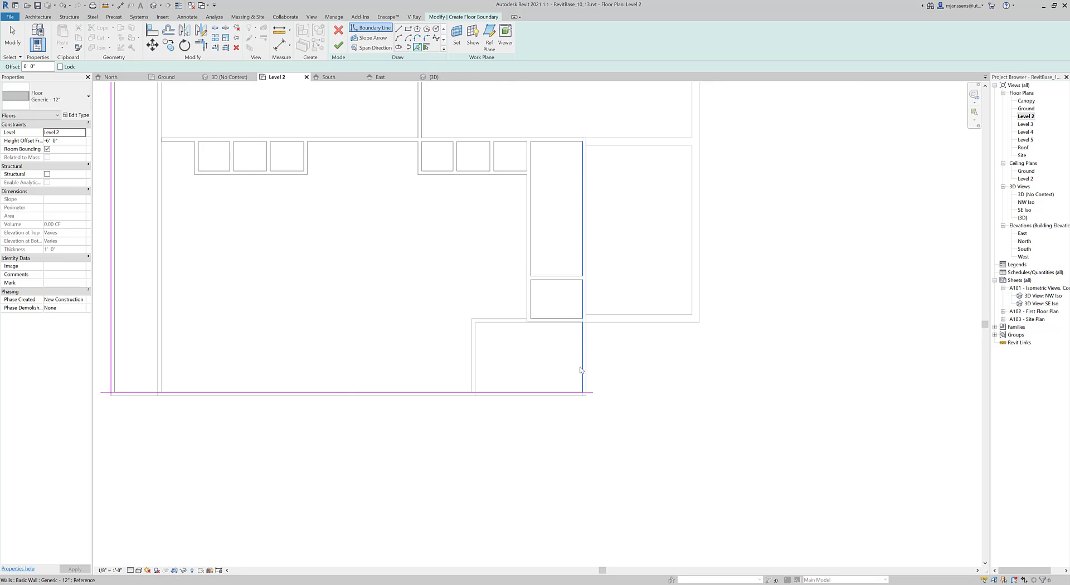
click(582, 371)
middle_drag(419, 153, 424, 267)
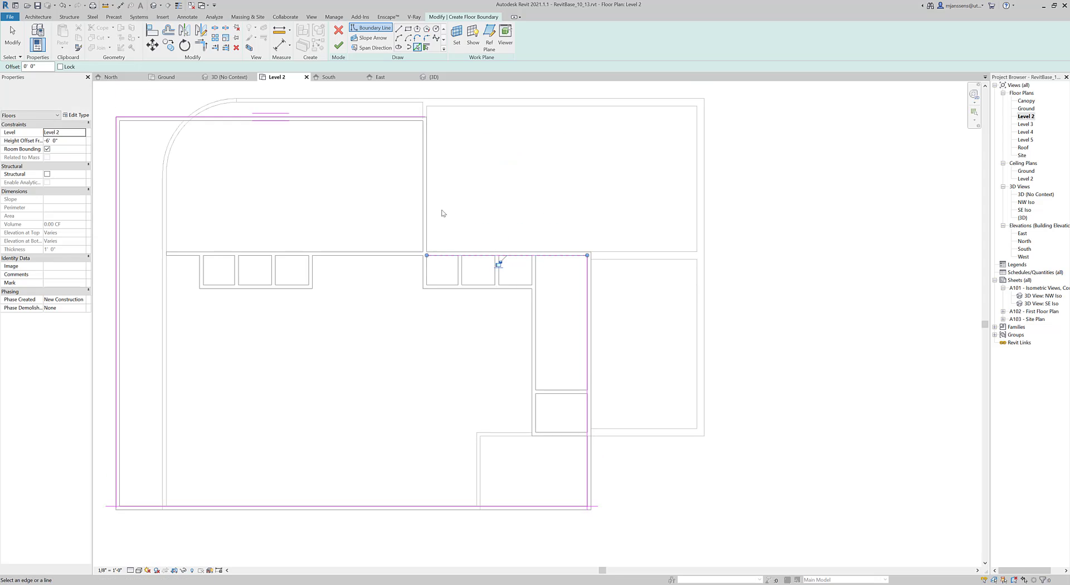
click(425, 195)
middle_drag(407, 227, 405, 262)
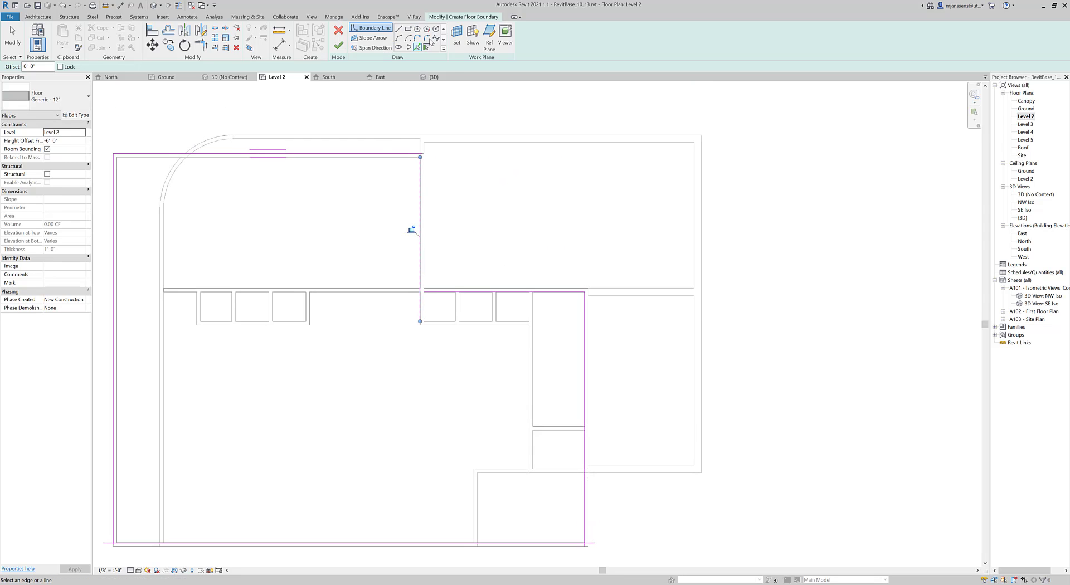
key(t)
key(r)
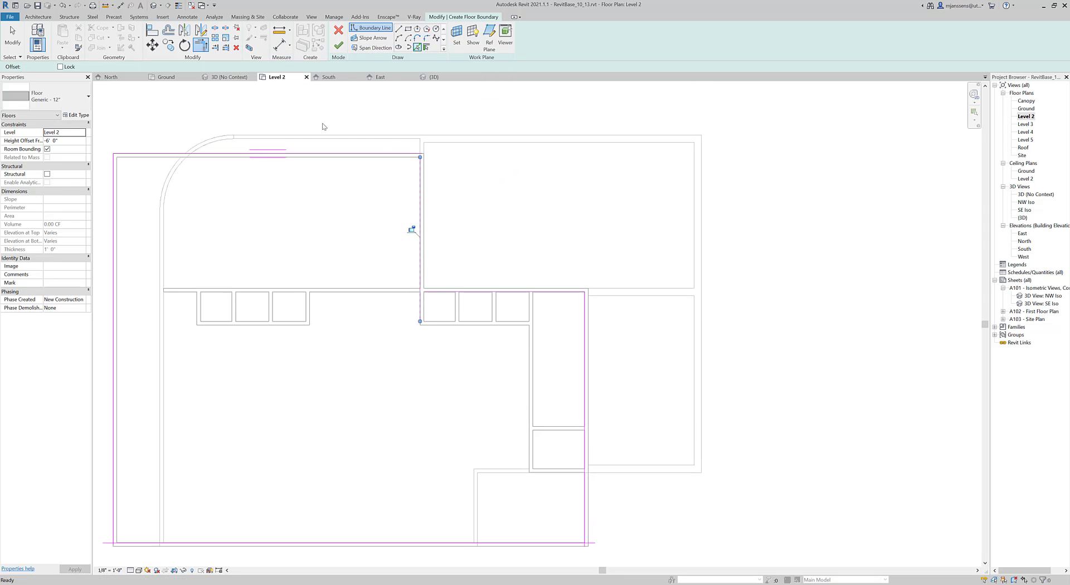
middle_drag(184, 223, 402, 181)
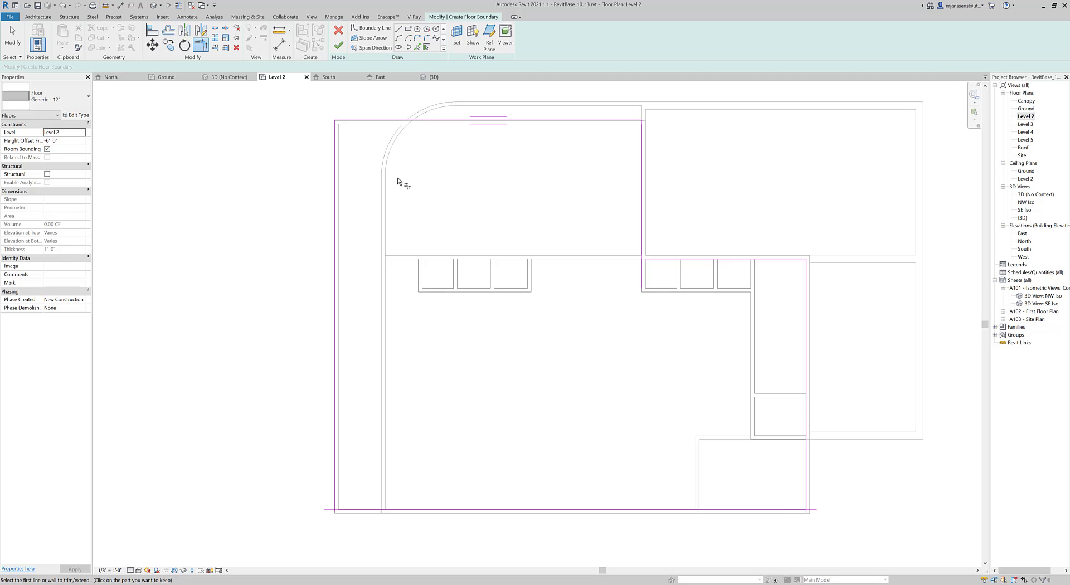
middle_drag(411, 312, 442, 165)
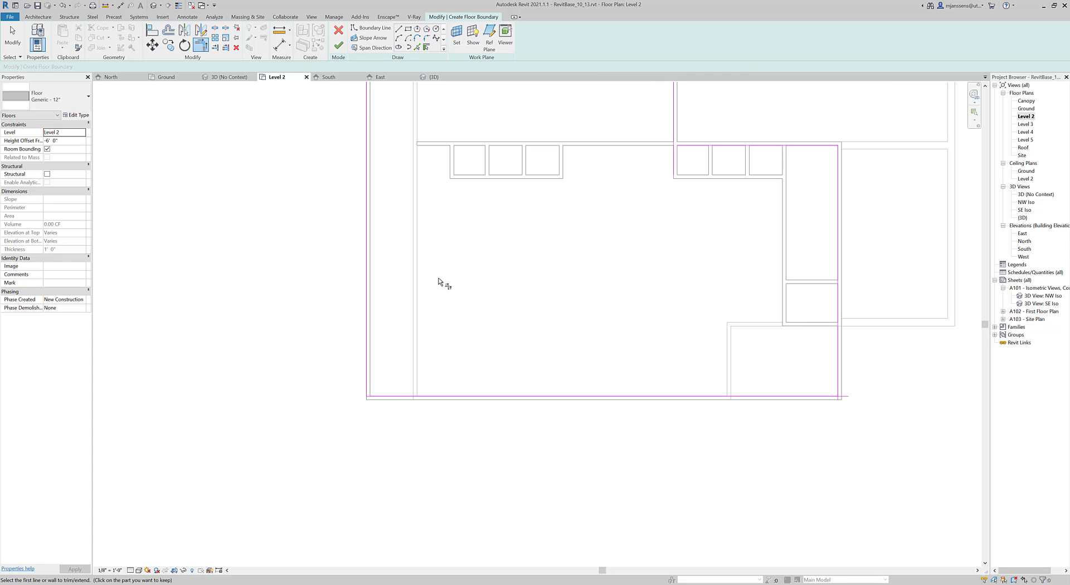
middle_drag(442, 282, 407, 377)
Align the north and west floor boundary lines to the inner faces of their exterior walls.
click(152, 31)
scroll(427, 227, up, 2)
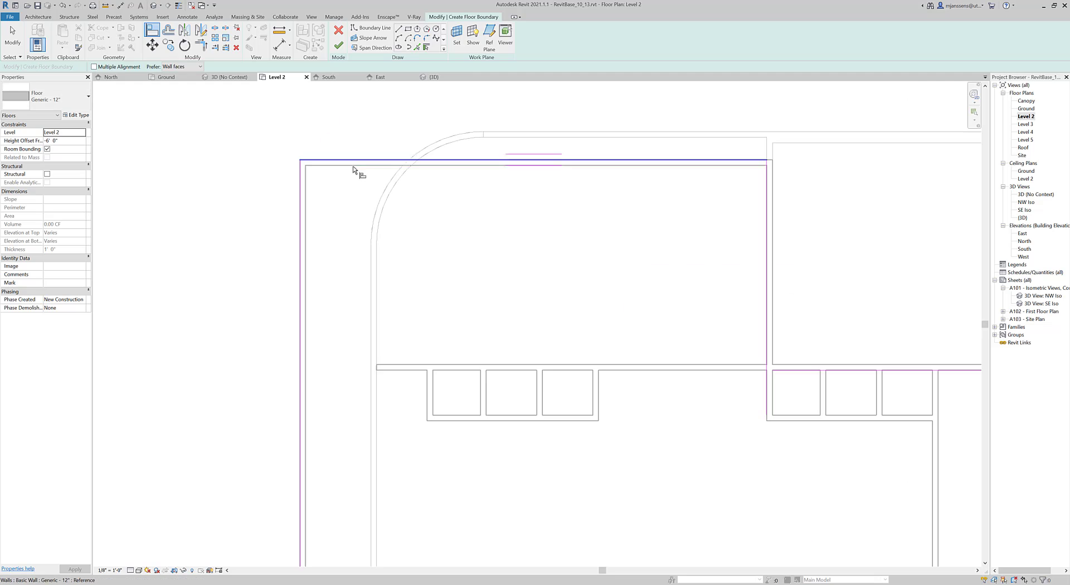
click(353, 160)
click(353, 165)
click(304, 198)
click(306, 201)
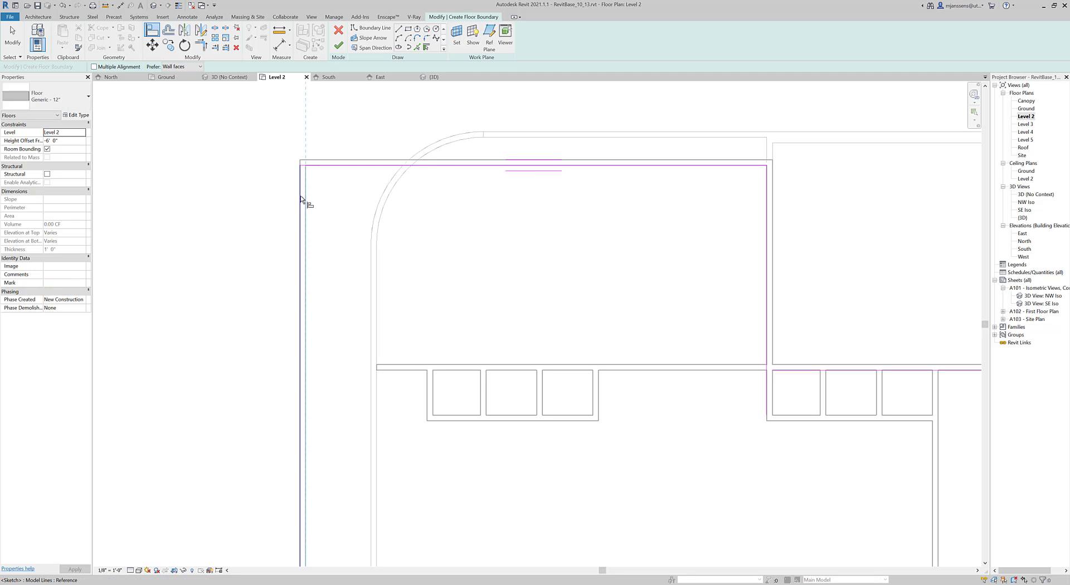
Trim the boundary lines to a corner where the short north-south line meets the stepped-back north line.
scroll(335, 223, down, 2)
middle_drag(560, 326, 521, 238)
scroll(478, 222, up, 2)
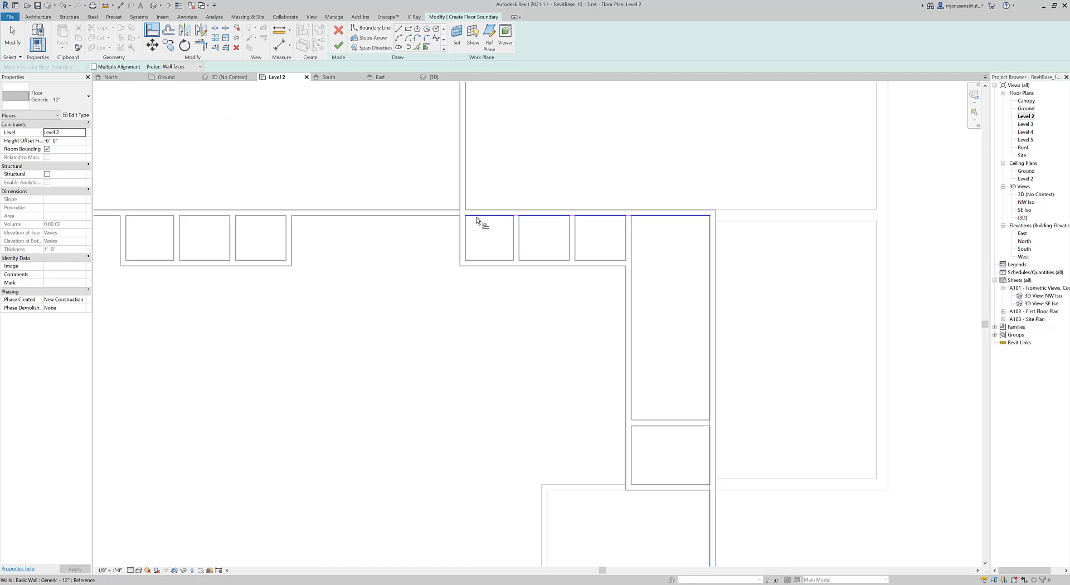
click(199, 47)
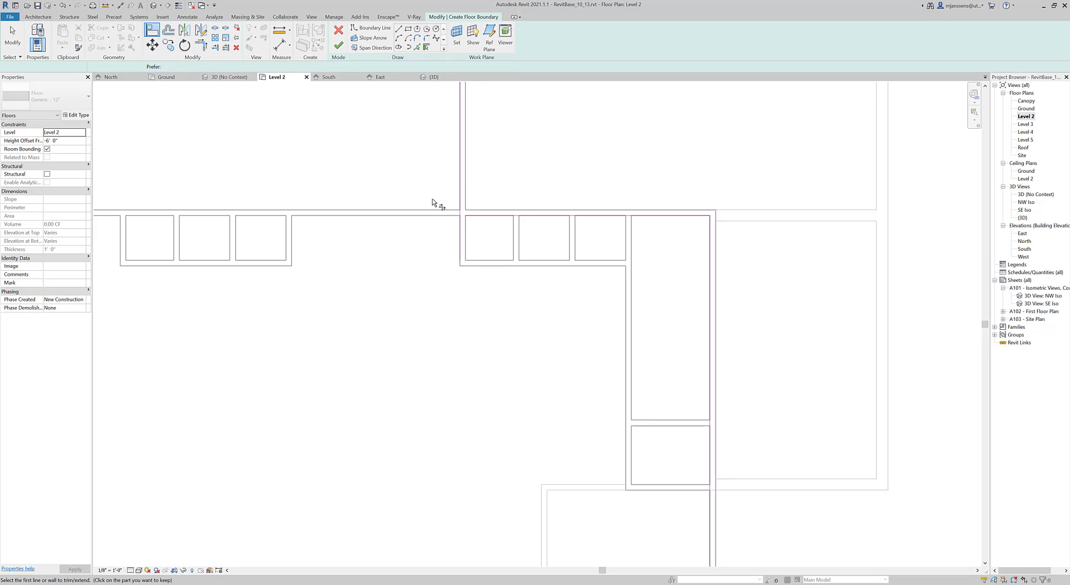
scroll(462, 238, down, 1)
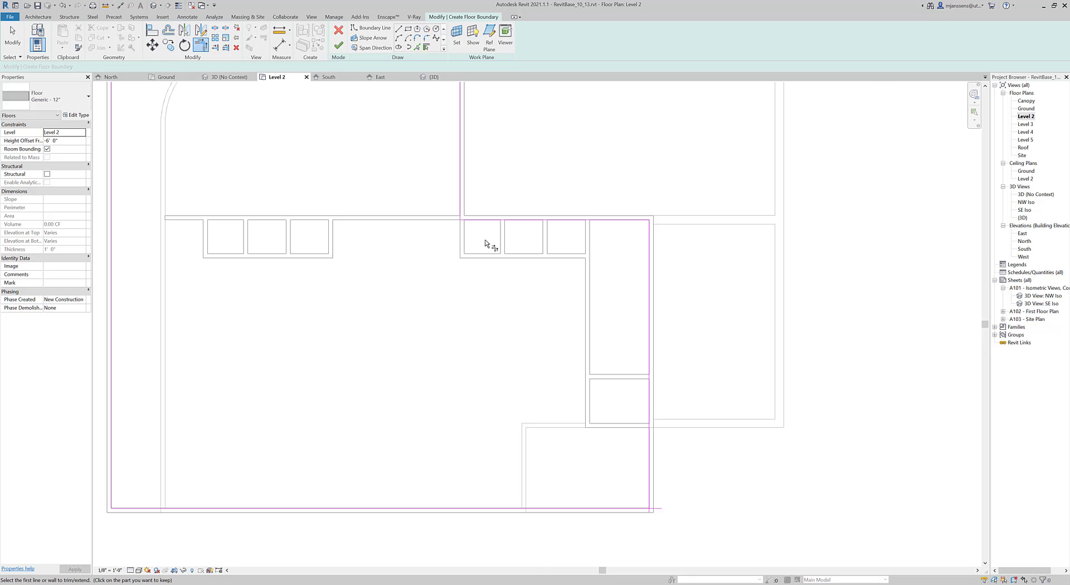
key(Escape)
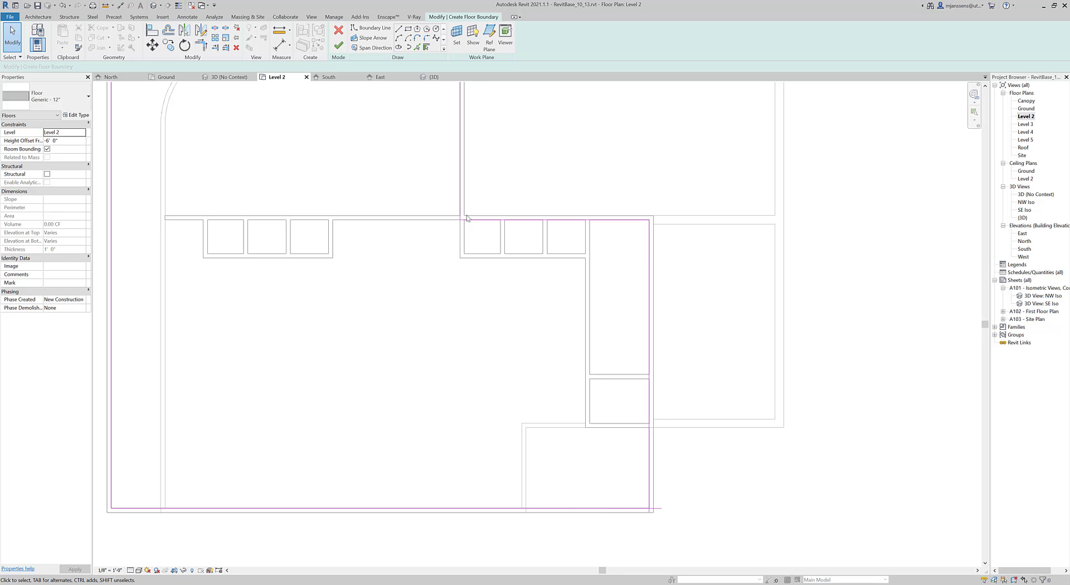
Trim the east and south boundary lines to a clean corner at the southeast end of the plan.
scroll(487, 224, down, 2)
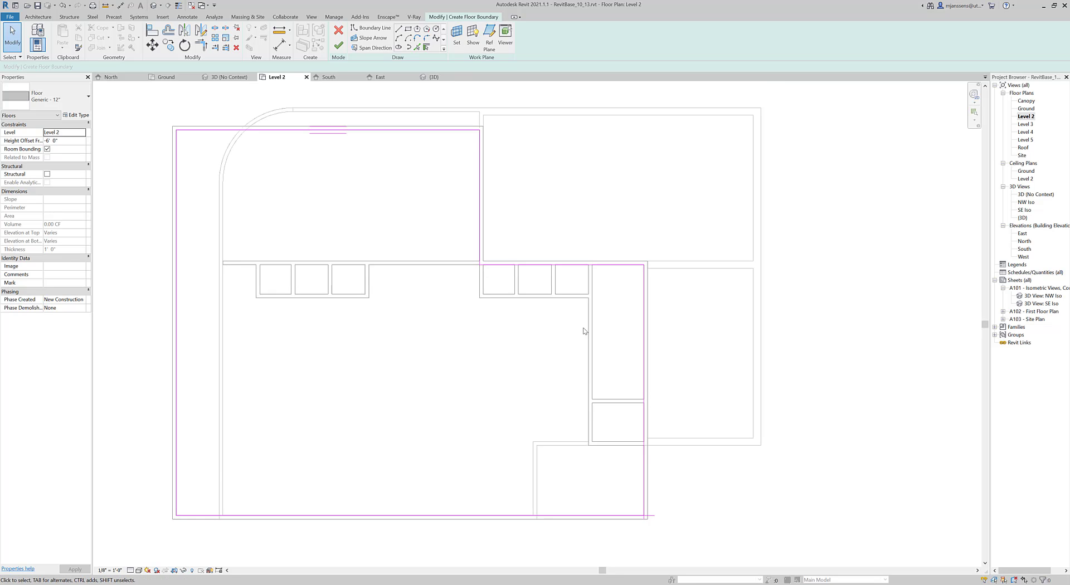
middle_drag(312, 212, 386, 214)
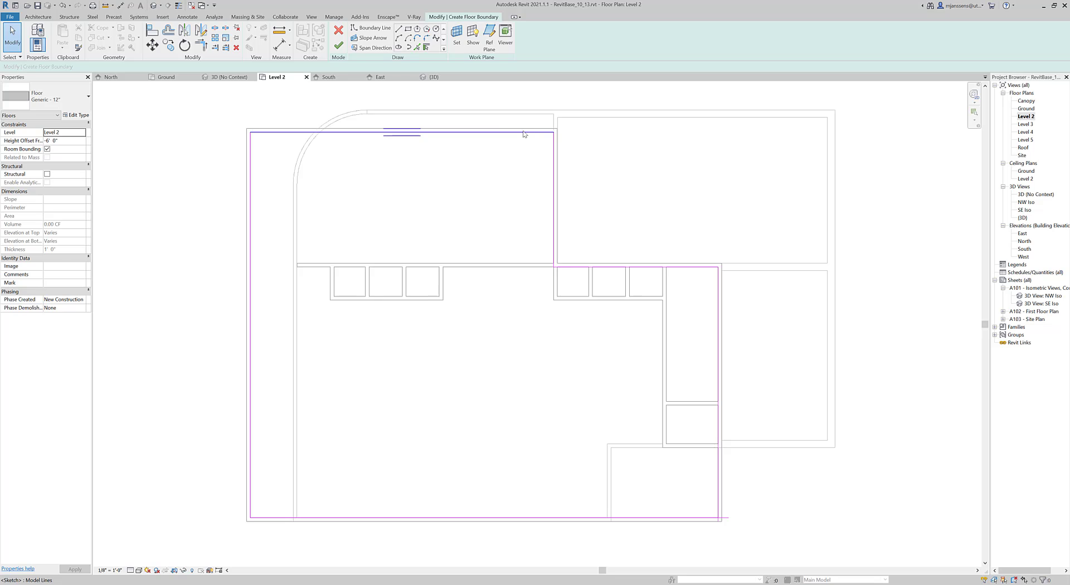
middle_drag(367, 516, 382, 468)
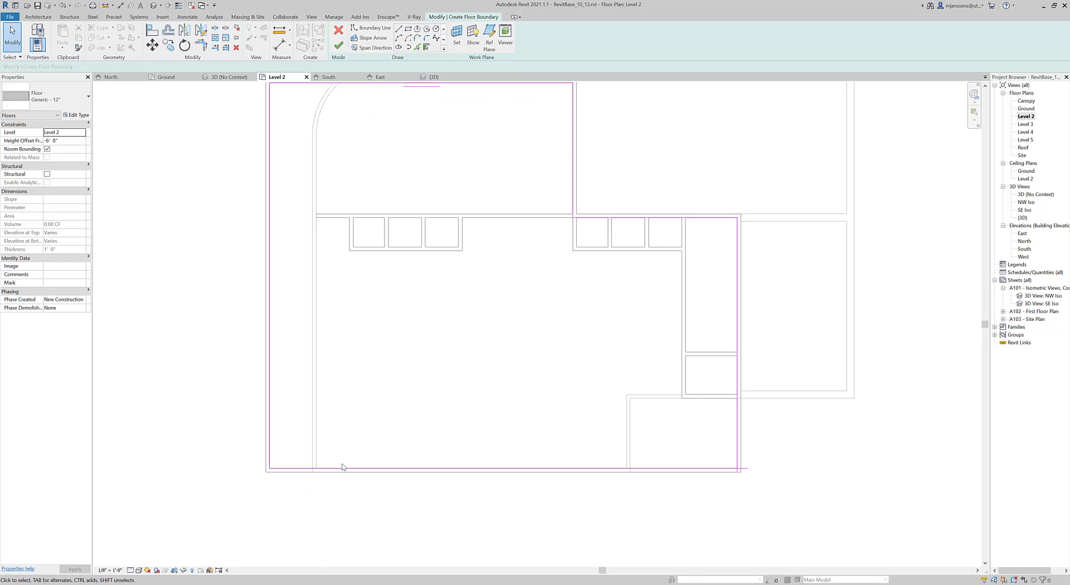
scroll(730, 480, up, 2)
middle_drag(730, 480, 553, 354)
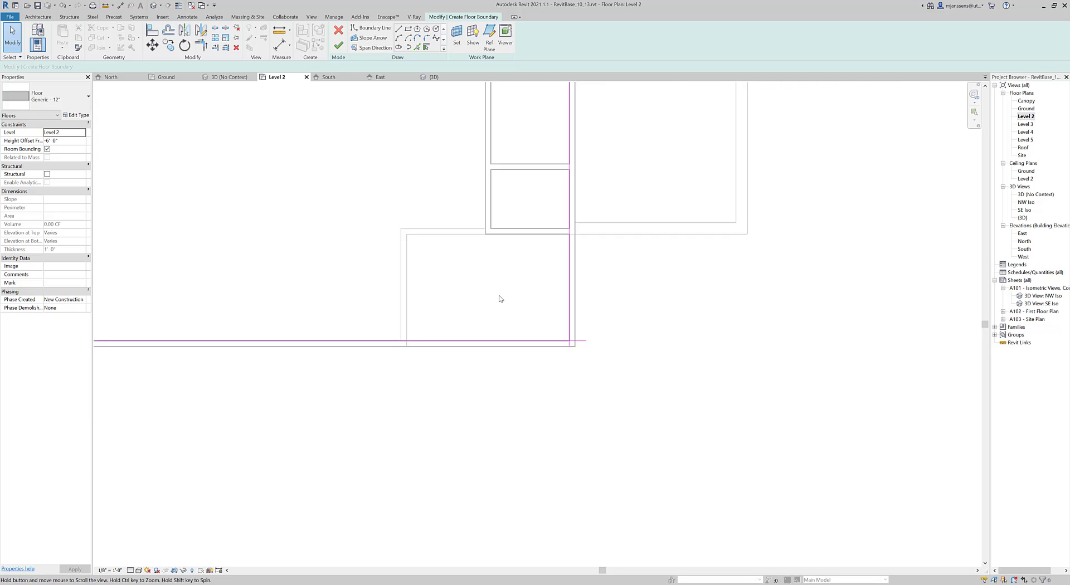
click(201, 45)
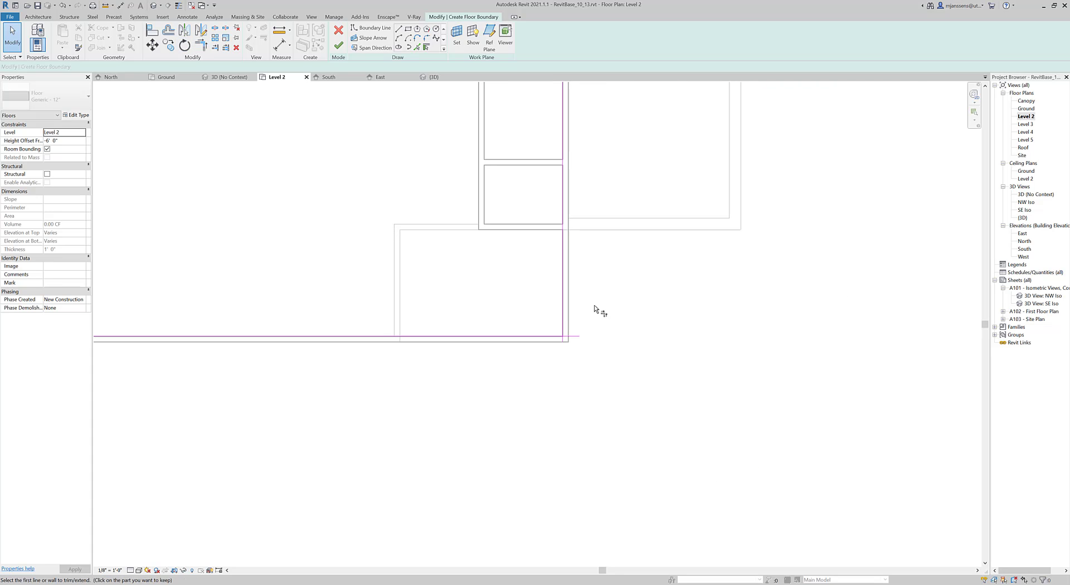
click(563, 317)
click(557, 336)
middle_drag(554, 270, 564, 325)
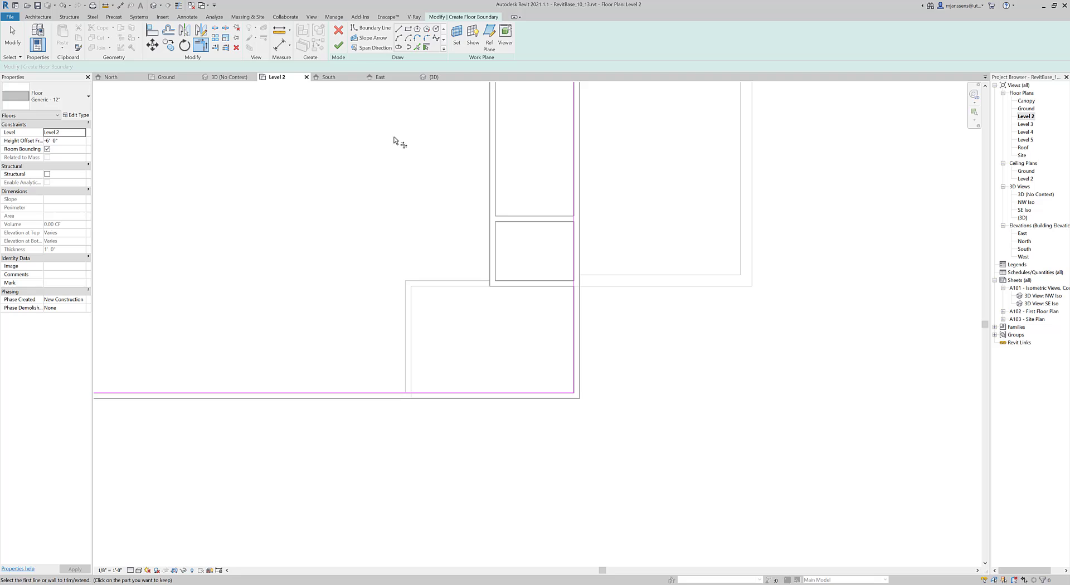
Finish the Level 2 floor sketch without attaching the walls below to the floor's bottom.
click(338, 45)
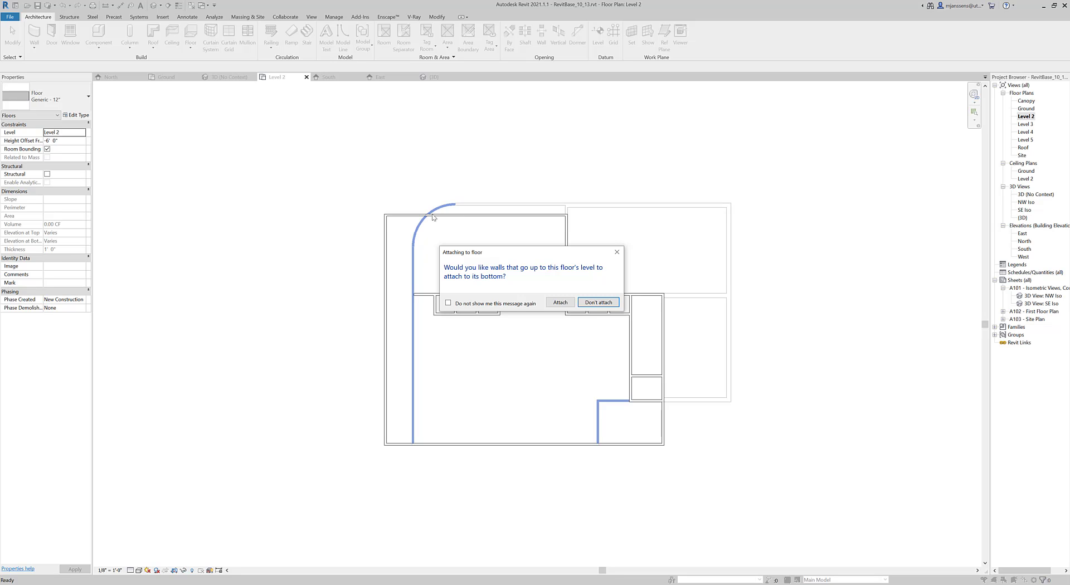
click(597, 303)
scroll(610, 420, up, 4)
click(675, 369)
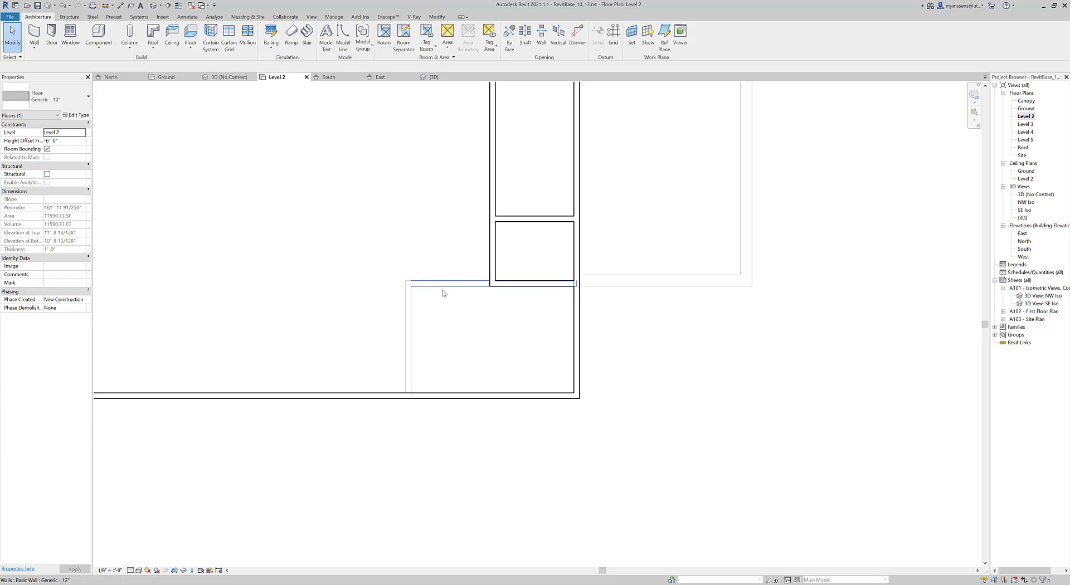
scroll(443, 293, down, 3)
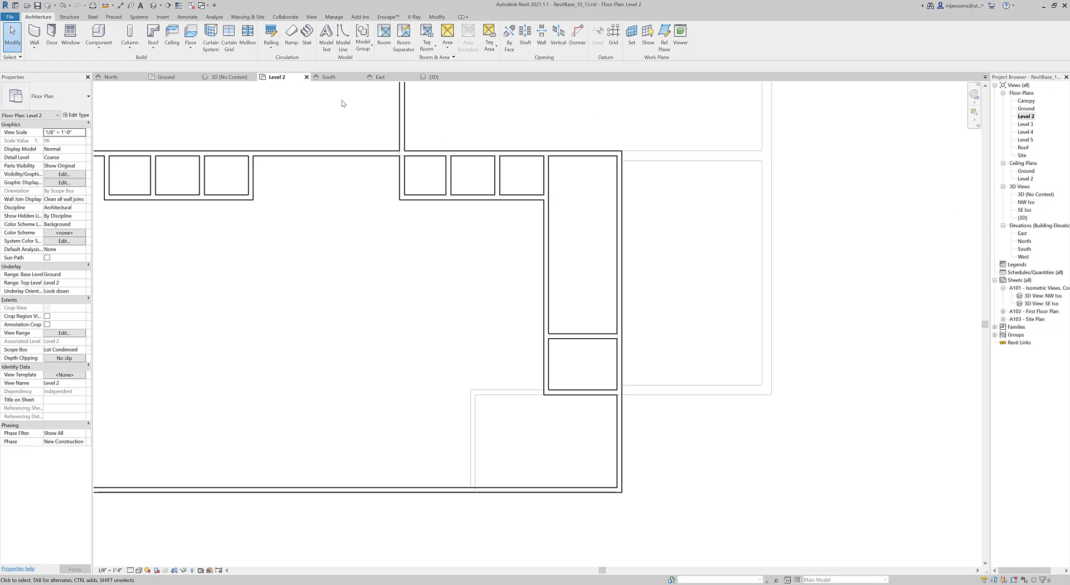
In the 3D (No Context) view, set the Level 2 floor's height offset from its level to 0.
click(229, 77)
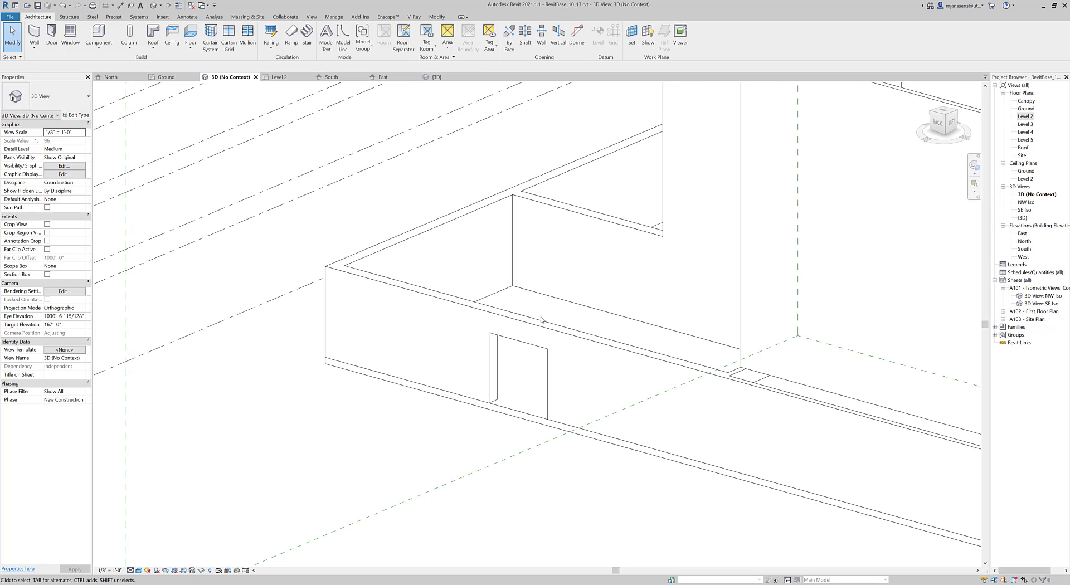
middle_drag(583, 329, 342, 265)
scroll(342, 265, down, 3)
scroll(561, 335, up, 5)
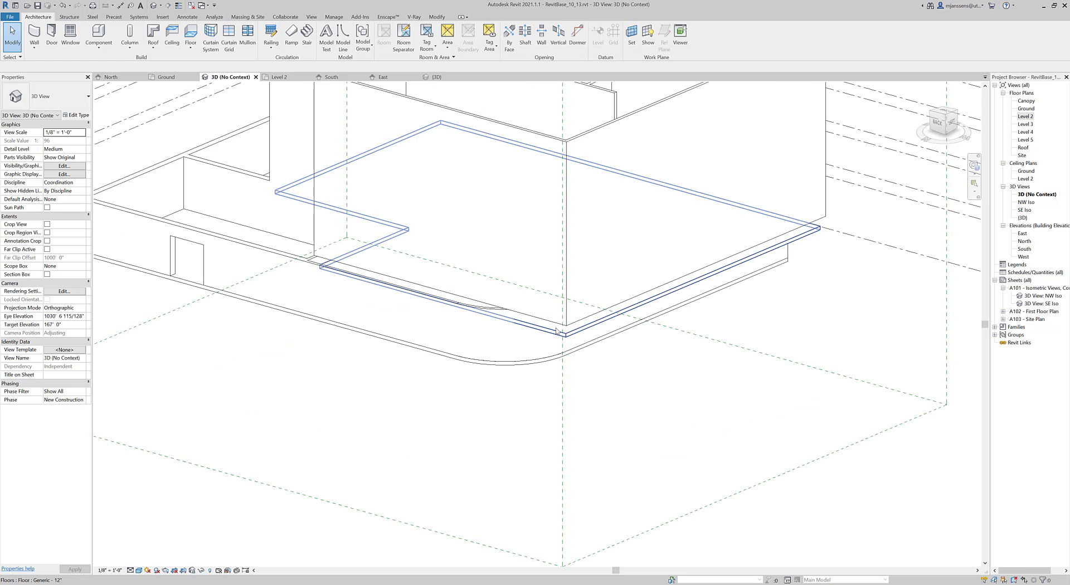
click(562, 334)
scroll(561, 350, up, 2)
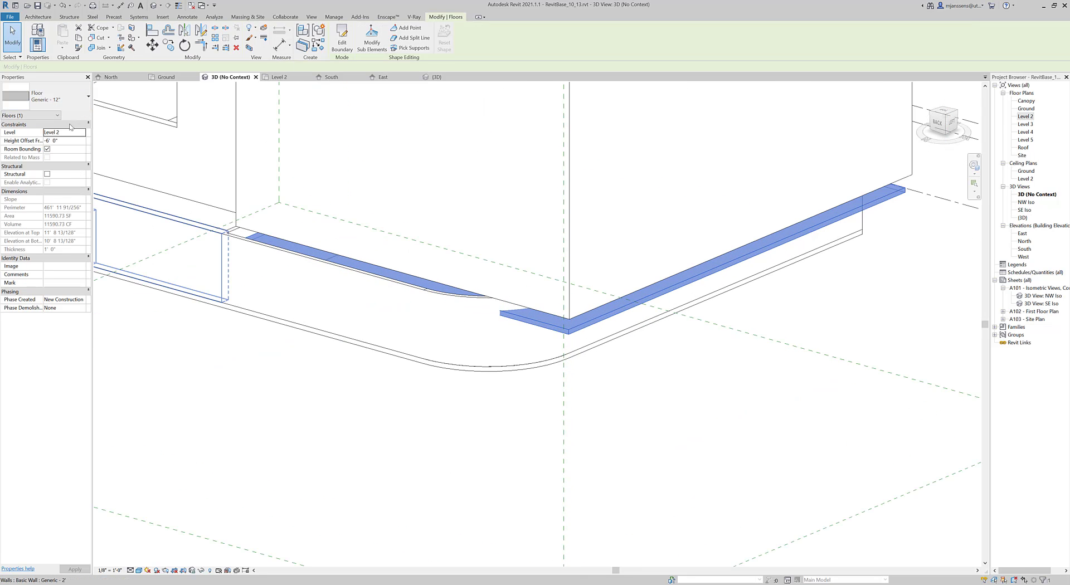
click(84, 142)
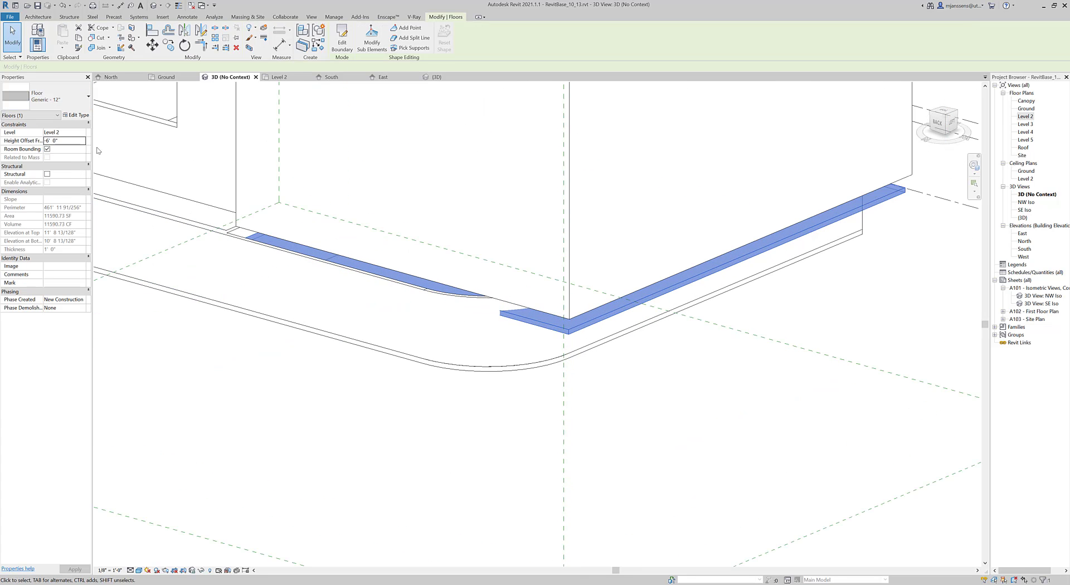
text(0)
click(687, 437)
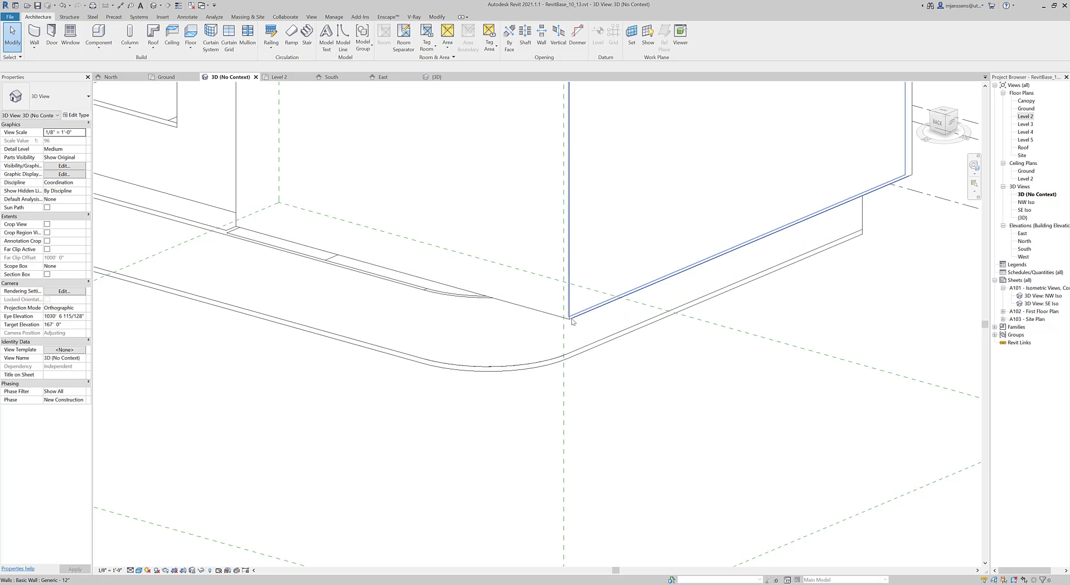
Assign the Lot Condensed scope box to the 3D (No Context) view.
scroll(577, 321, down, 3)
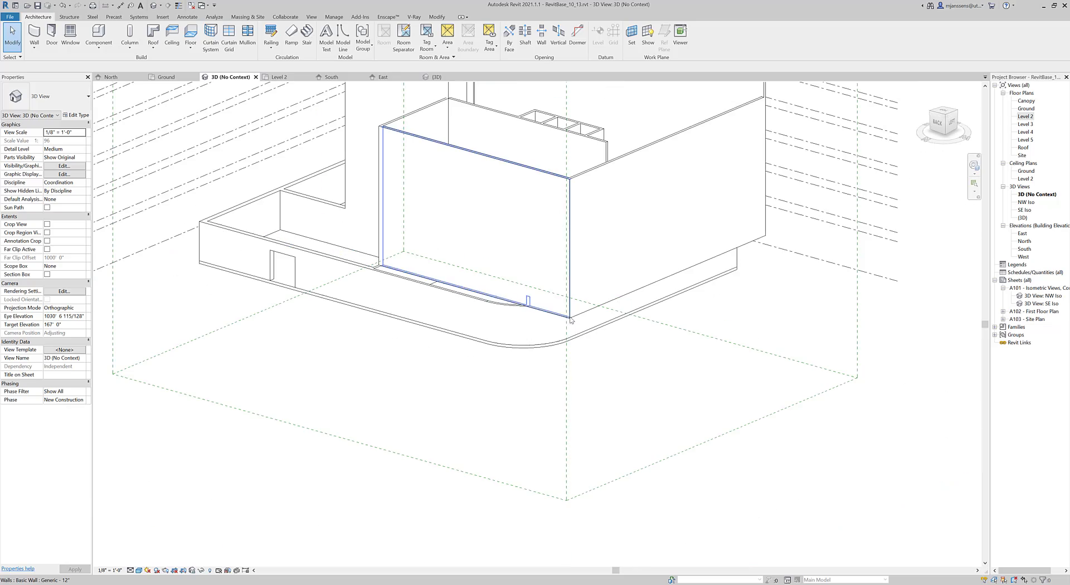
shift+middle_drag(666, 313, 622, 327)
scroll(622, 327, down, 3)
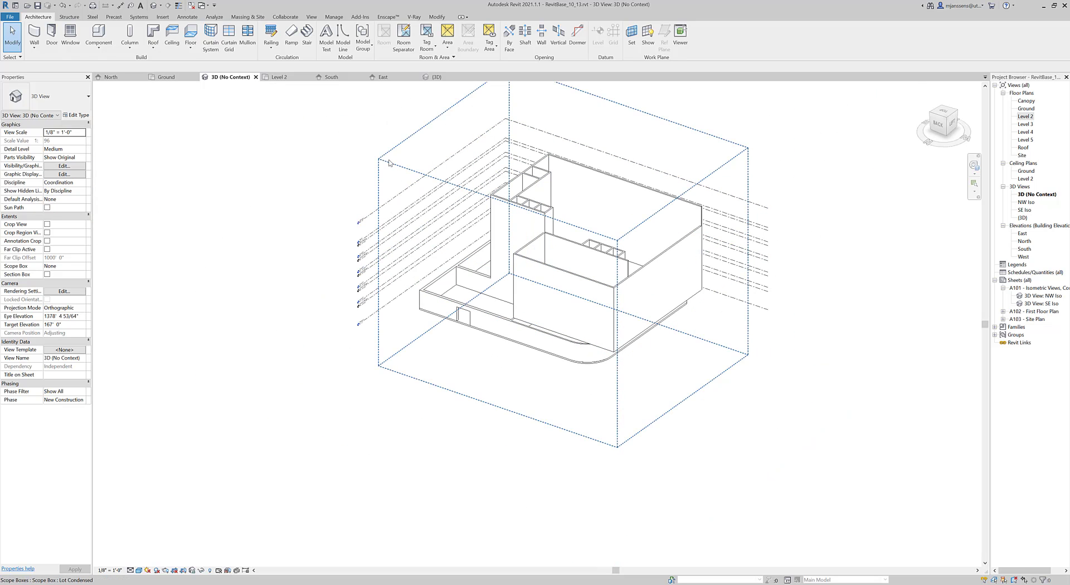
click(508, 239)
click(206, 230)
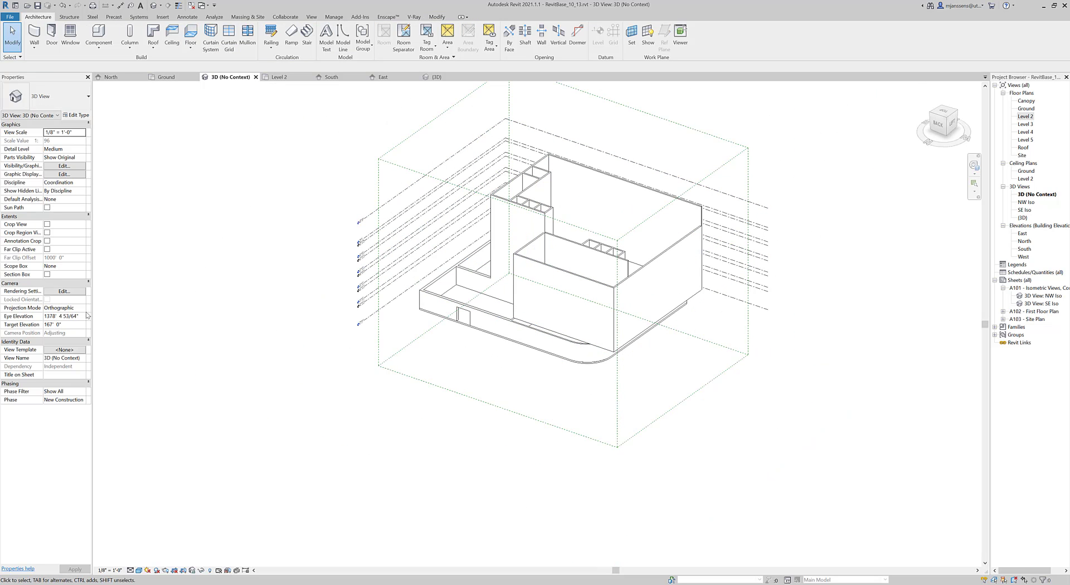
click(48, 274)
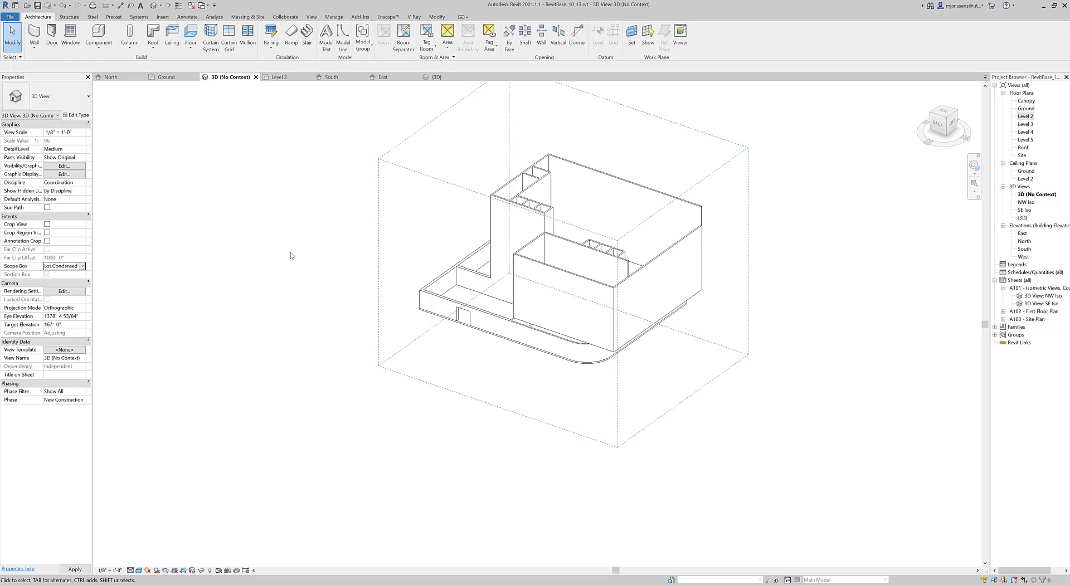
click(380, 205)
shift+middle_drag(380, 206, 167, 150)
click(141, 143)
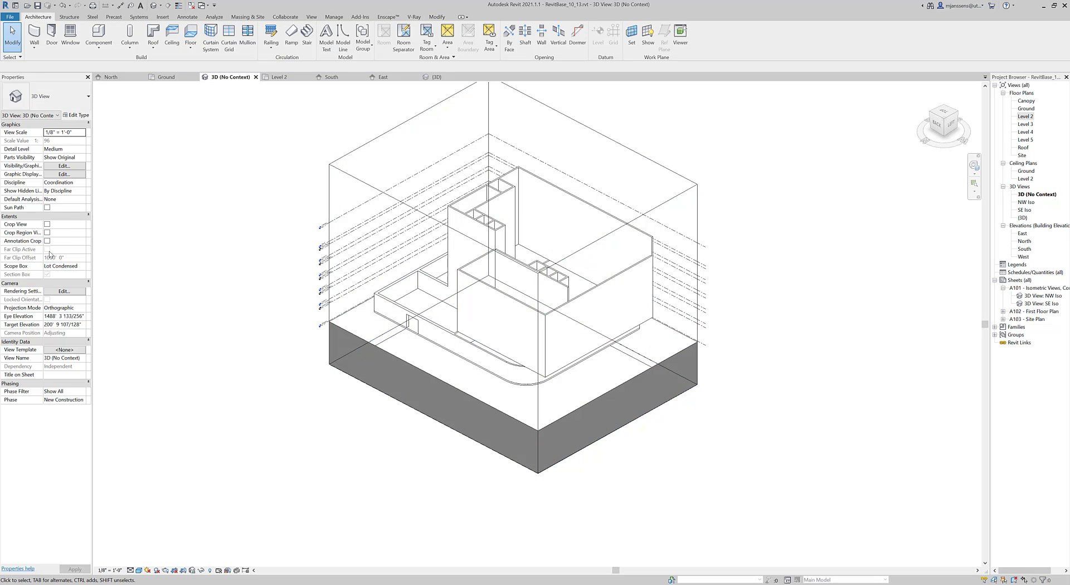
Set the scope box of the 3D (No Context) view back to None.
click(82, 266)
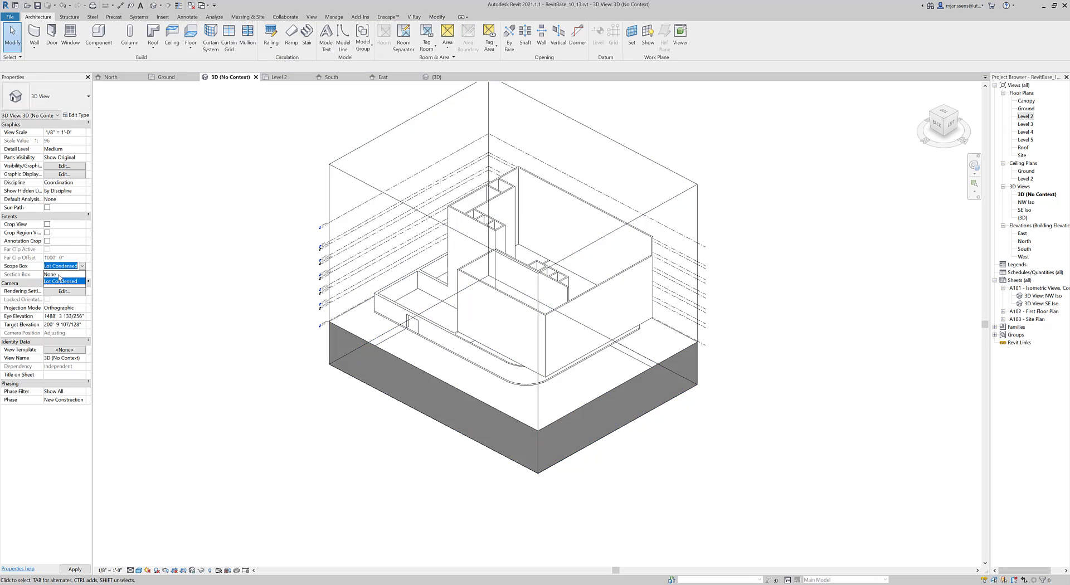
click(59, 274)
click(330, 207)
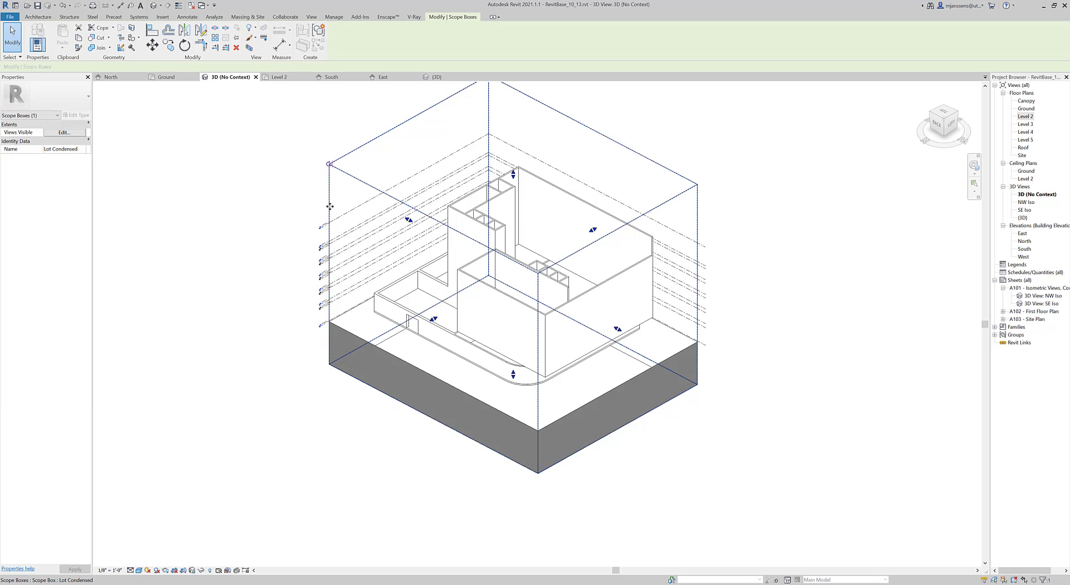
key(Escape)
Pull the north face of the section box inward to cut through the building and expose the Level 2 floor.
shift+middle_drag(485, 325, 462, 322)
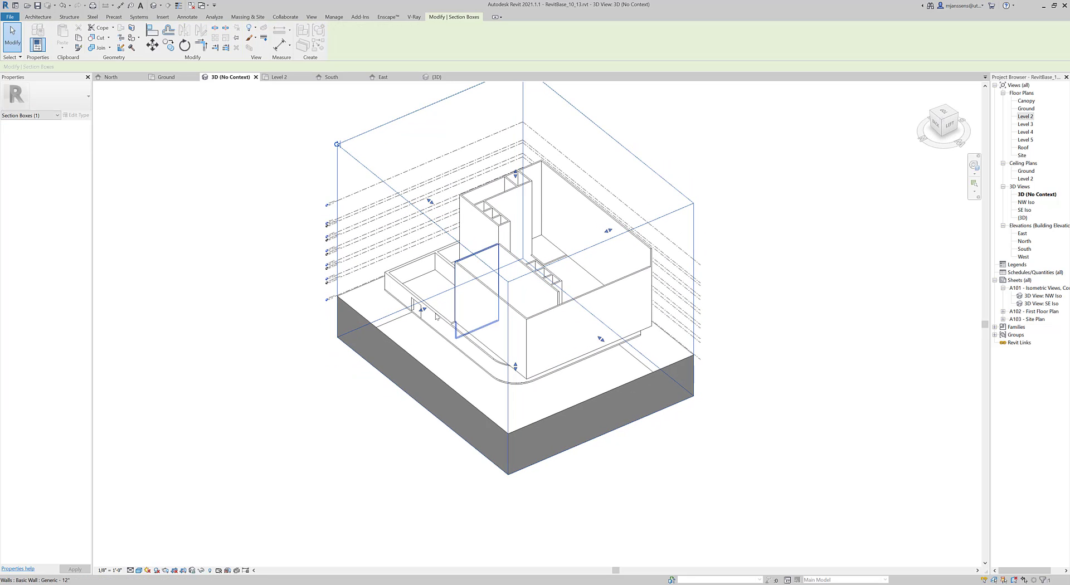
click(422, 307)
drag(423, 307, 491, 269)
shift+middle_drag(491, 269, 462, 365)
scroll(468, 362, up, 5)
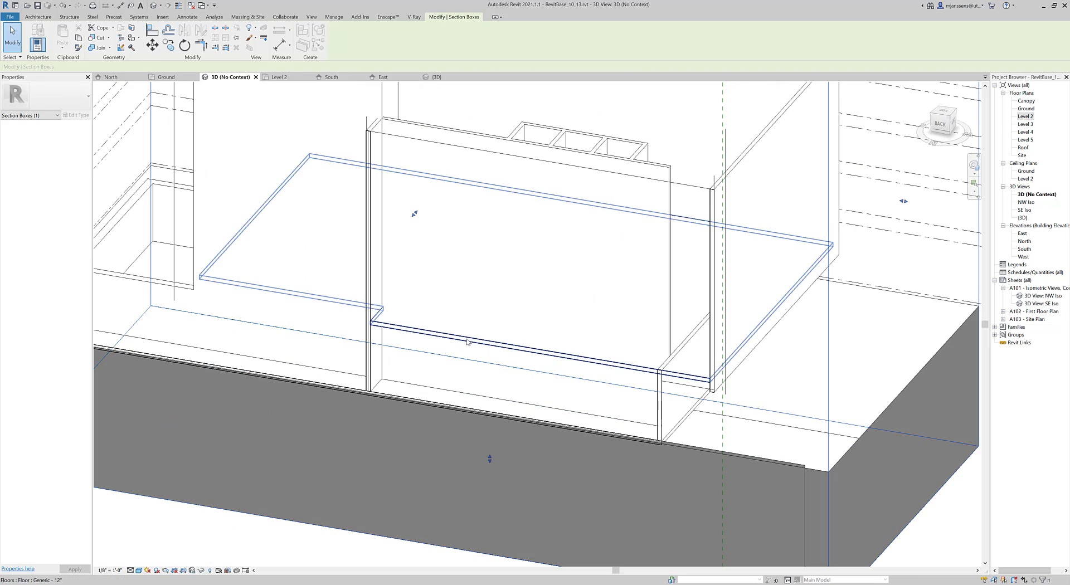
Turn on shadows in the 3D (No Context) view and release the section box.
click(157, 570)
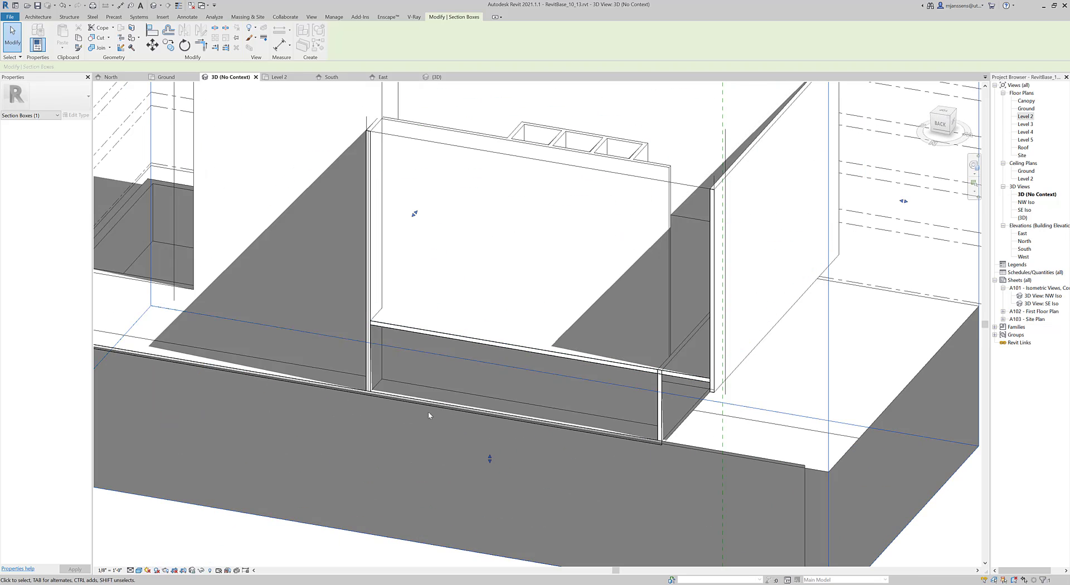
shift+middle_drag(428, 412, 635, 329)
key(Escape)
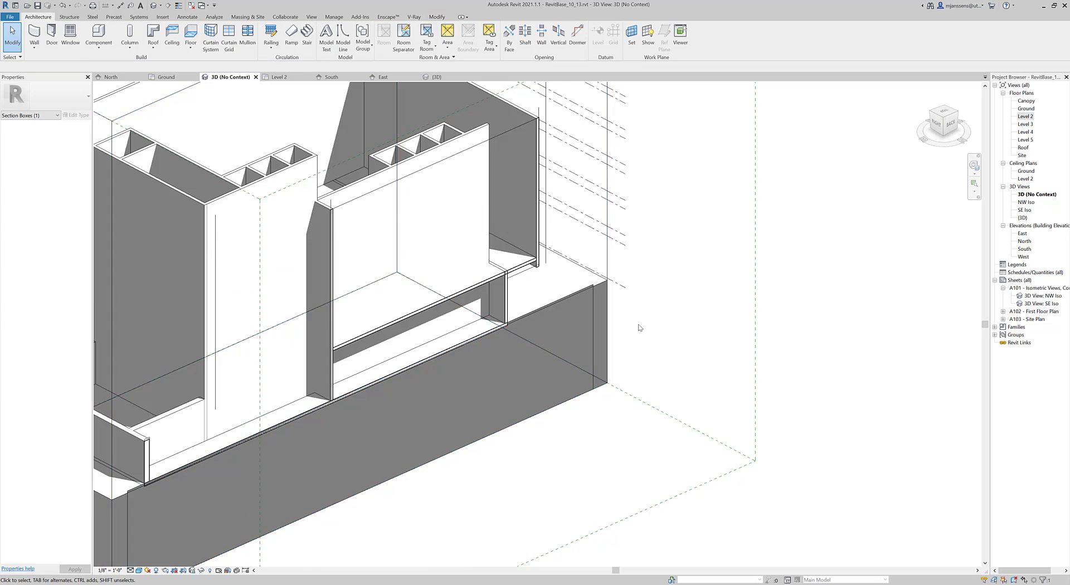
Attach the top of the inset west ground-floor wall to the Level 2 floor above it.
scroll(530, 284, up, 8)
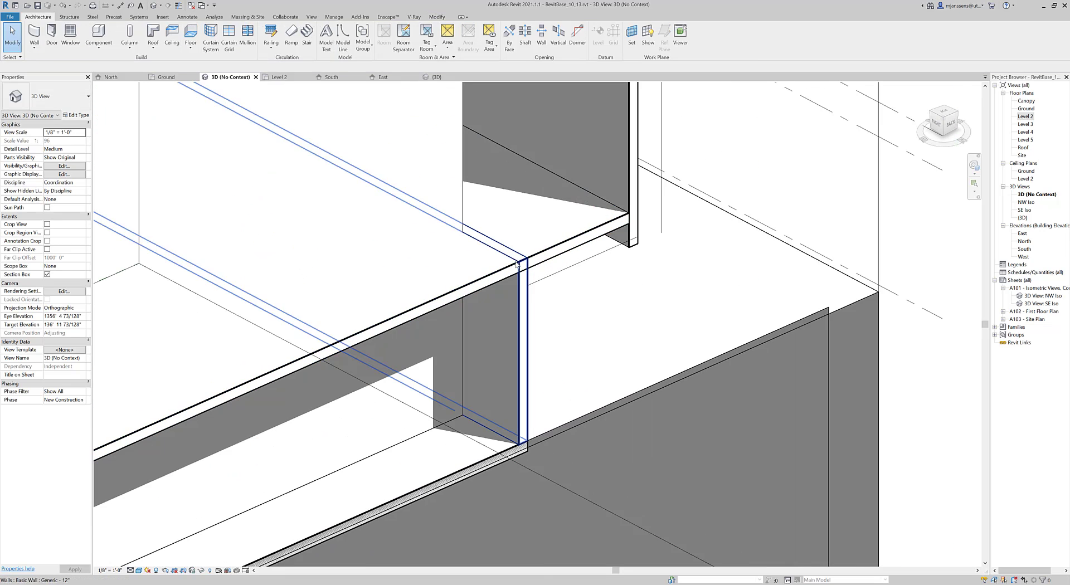
click(518, 294)
middle_drag(518, 294, 485, 323)
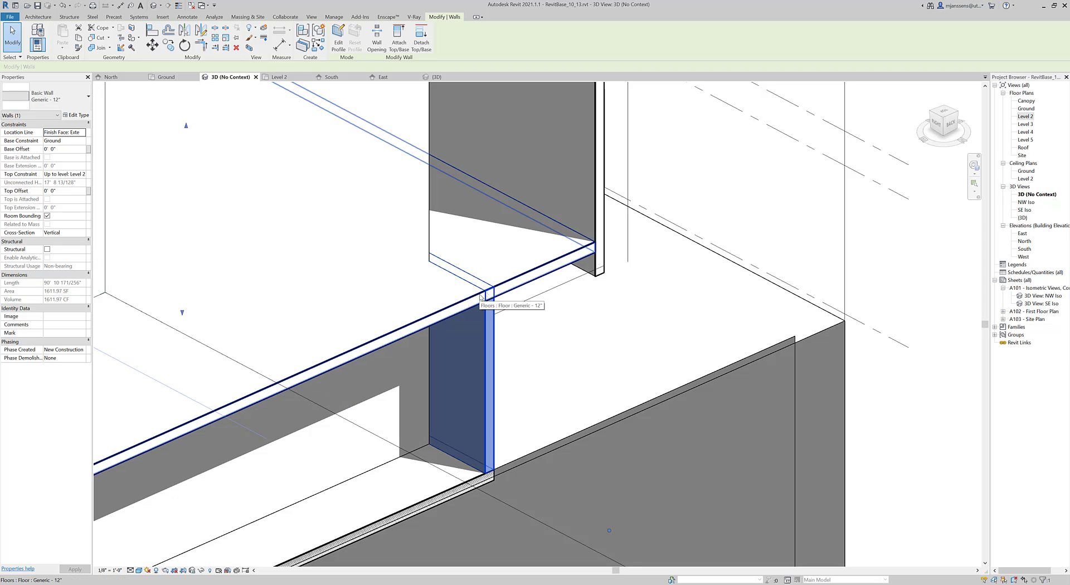
click(399, 39)
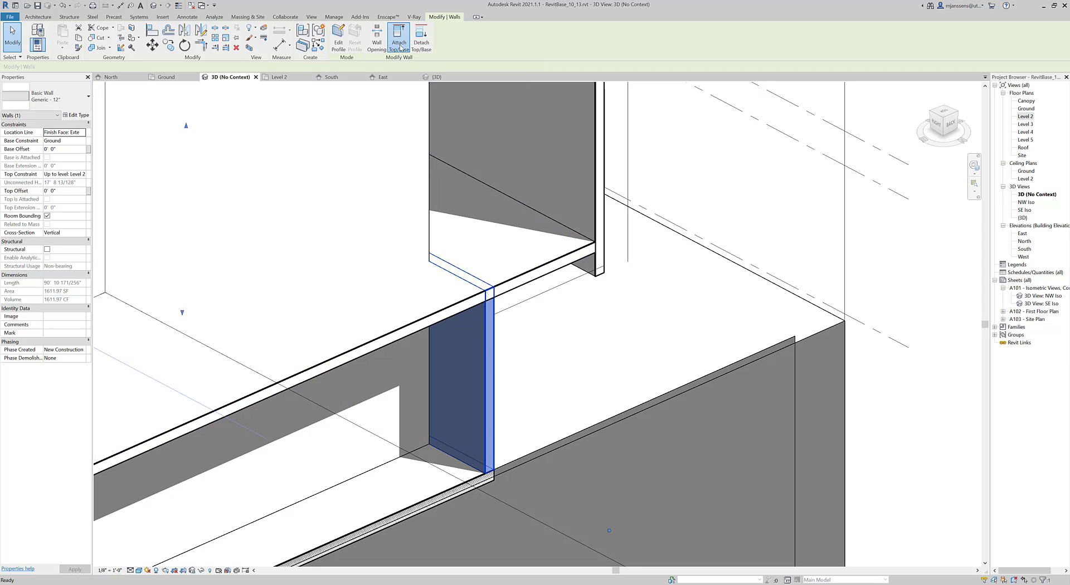
click(499, 283)
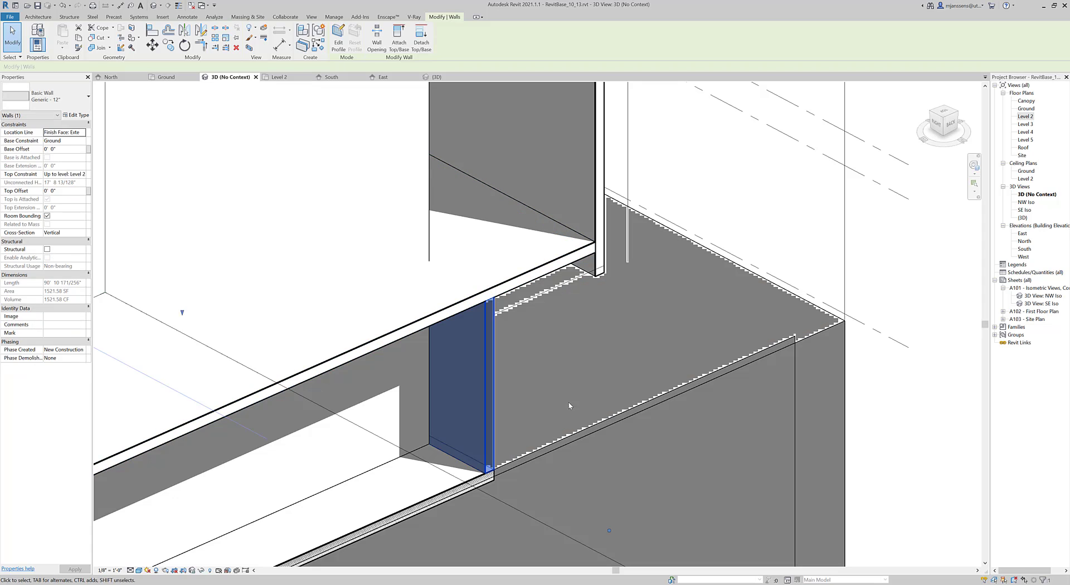
scroll(519, 354, up, 1)
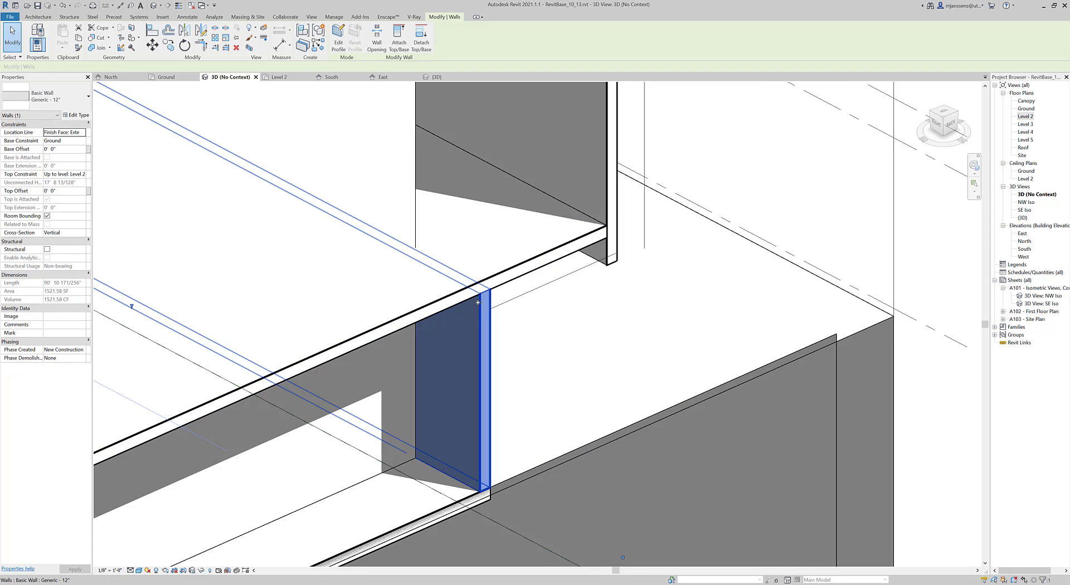
click(411, 267)
Open the Level 2 floor plan, select its Generic - 12" floor and start editing the floor's boundary.
scroll(467, 300, down, 4)
middle_drag(467, 300, 434, 307)
scroll(499, 334, down, 1)
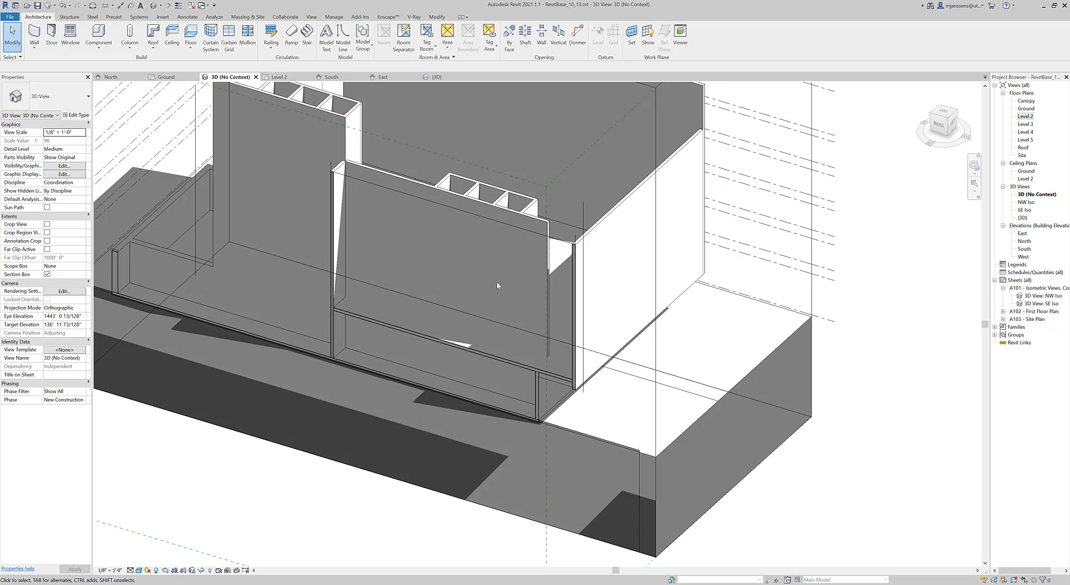
middle_drag(638, 305, 645, 326)
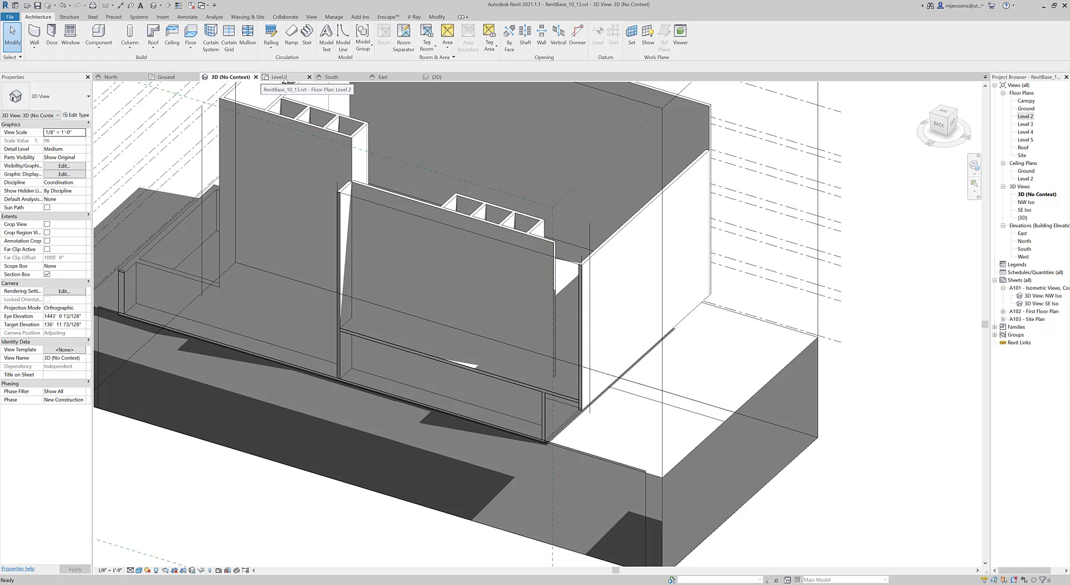
click(277, 77)
scroll(378, 212, down, 4)
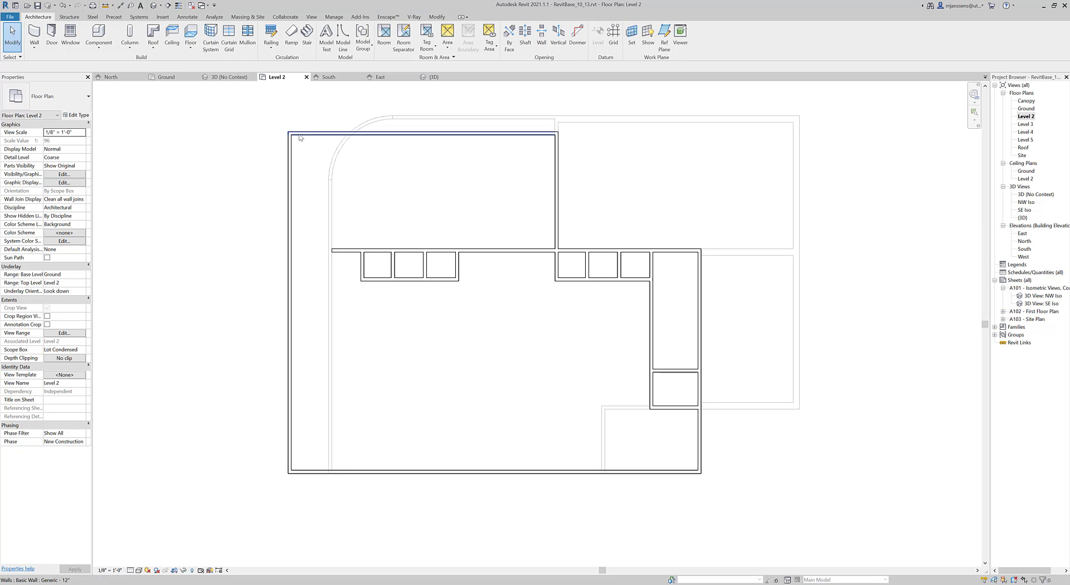
key(Tab)
key(Tab)
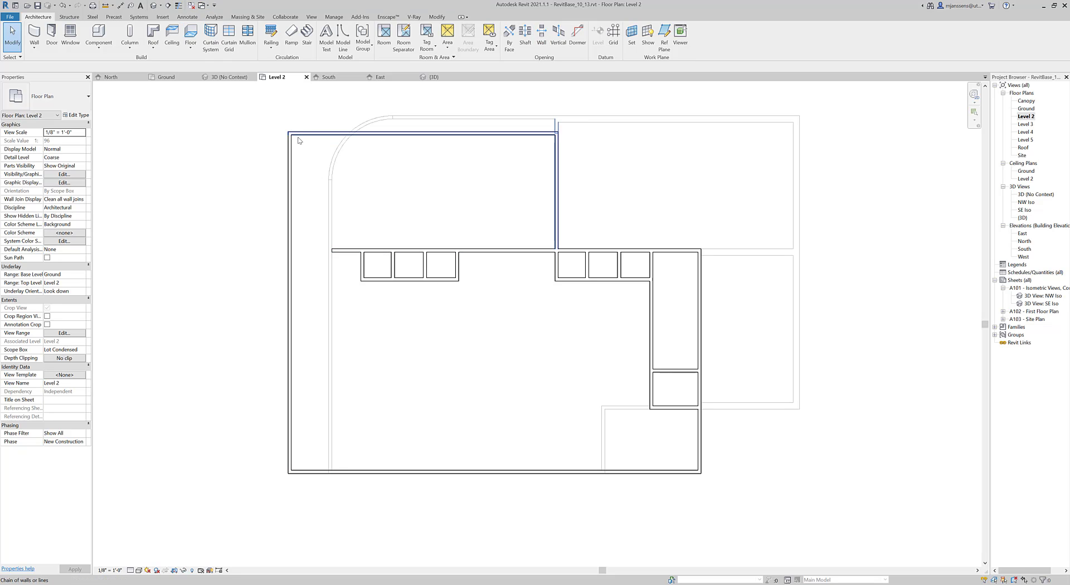
key(Tab)
click(298, 140)
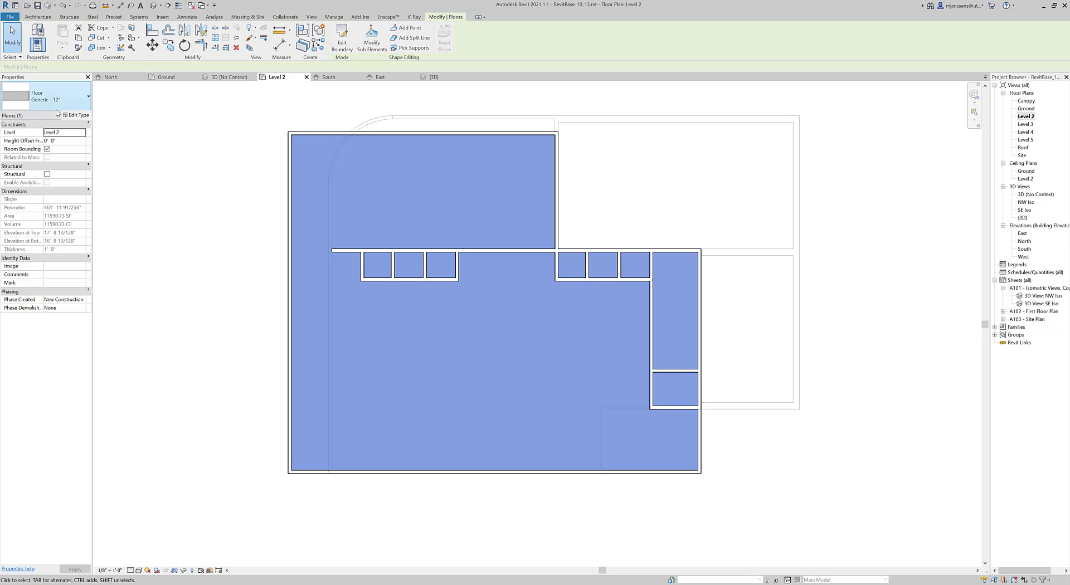
click(343, 49)
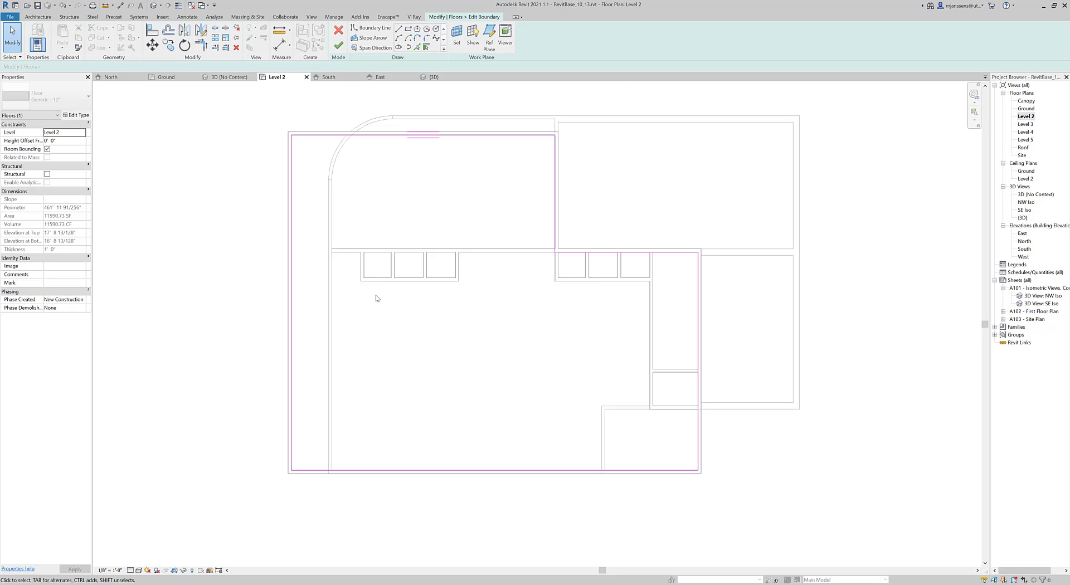
Sketch a rectangular opening in the floor boundary, 30' - 6" long, around the outer wall corners of the western group of three shafts.
scroll(372, 253, up, 1)
middle_drag(392, 263, 363, 278)
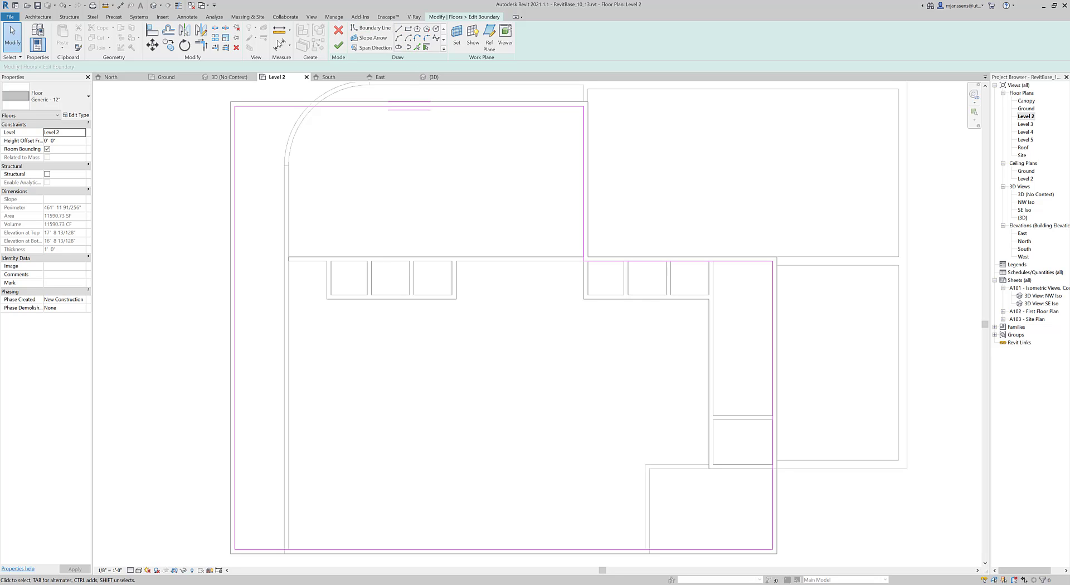
click(37, 17)
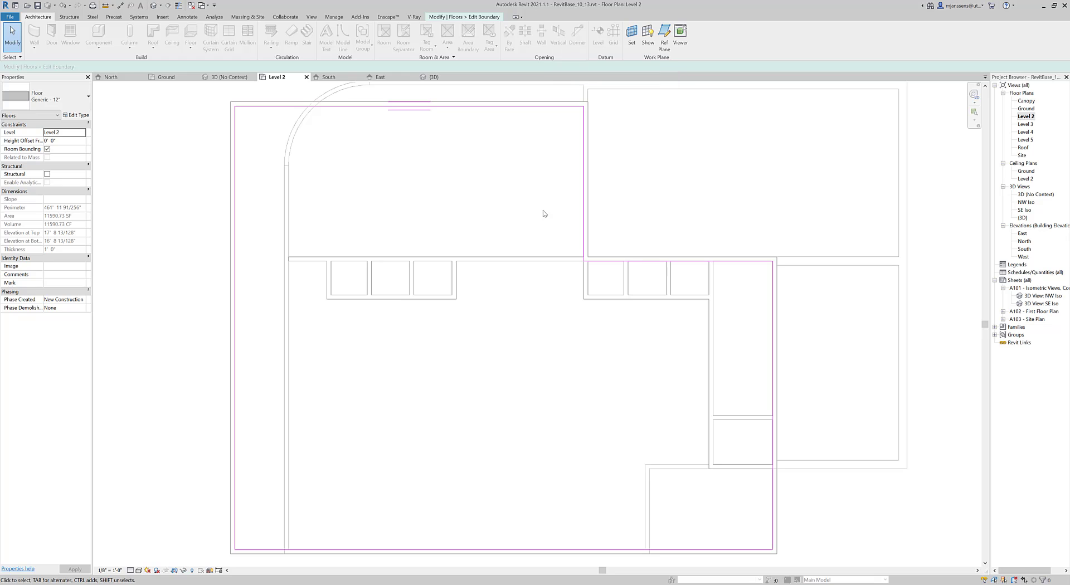
middle_drag(544, 214, 466, 258)
key(Escape)
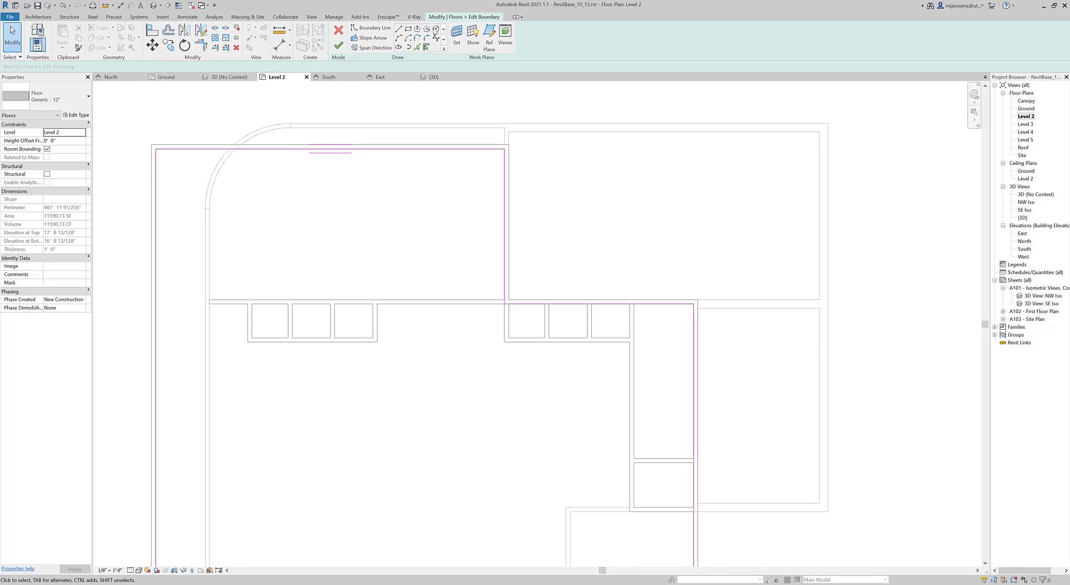
click(408, 29)
scroll(249, 313, up, 3)
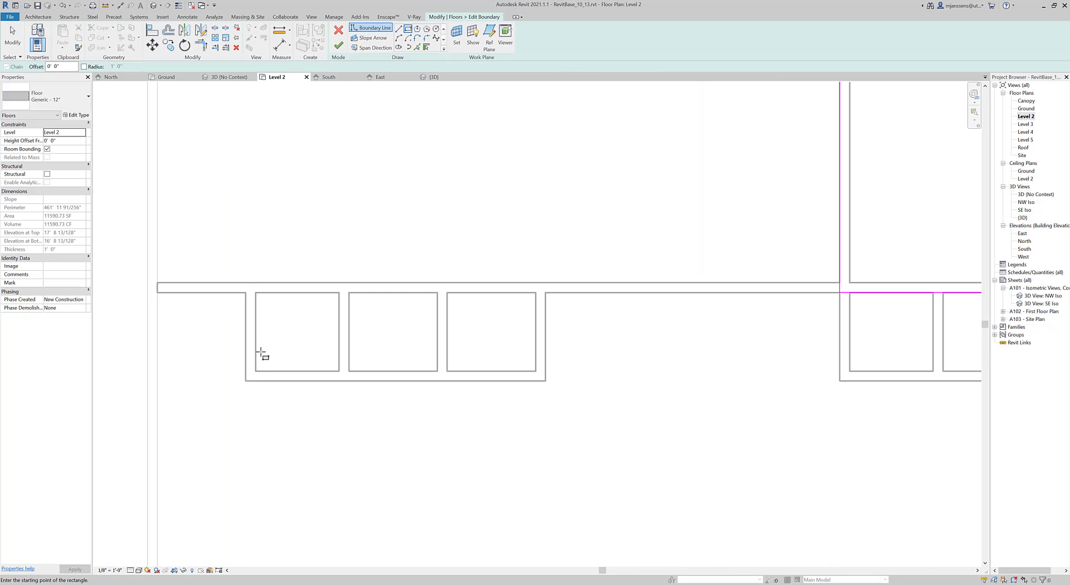
click(246, 382)
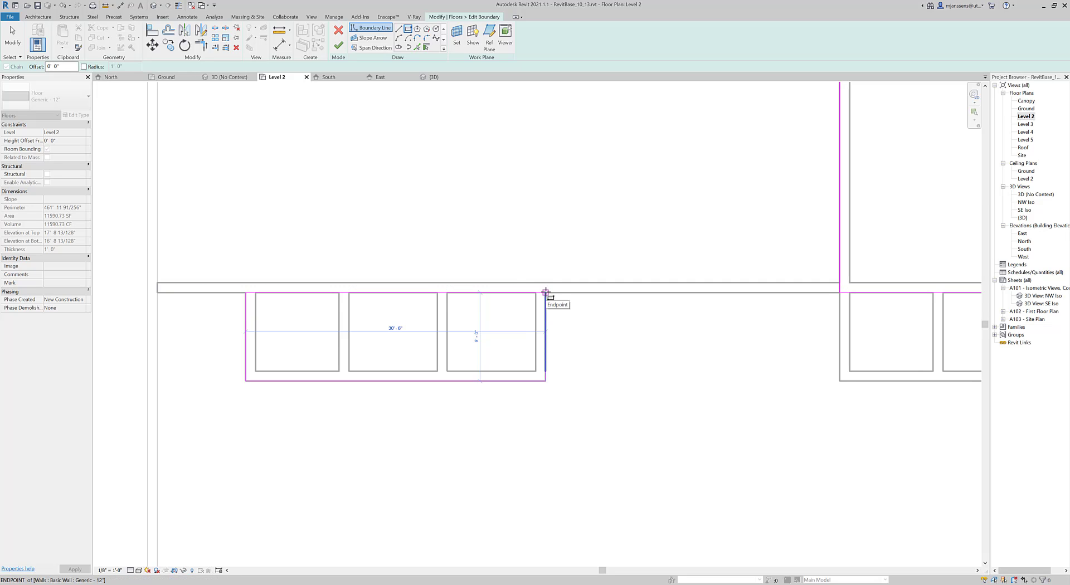
click(545, 292)
Finish the floor boundary and join the floor with the overlapping walls, cutting the shared volume out of them.
click(339, 46)
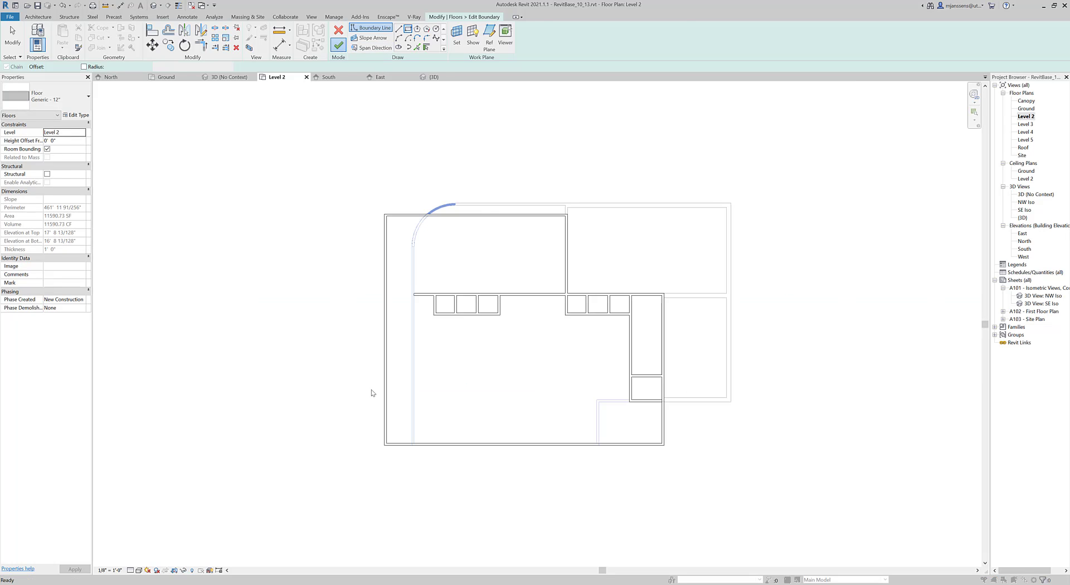
click(560, 302)
scroll(489, 326, up, 5)
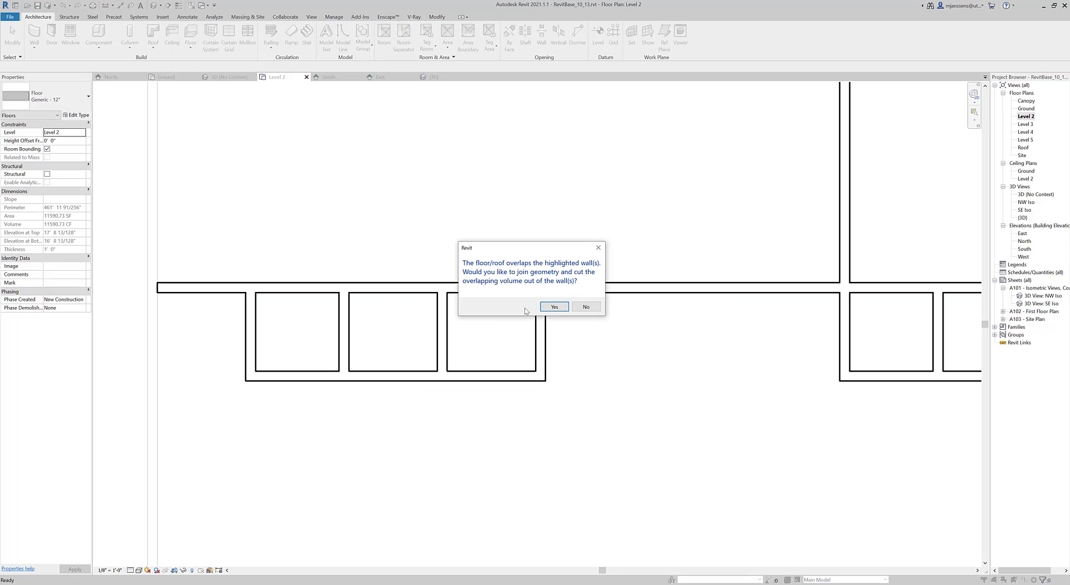
click(548, 307)
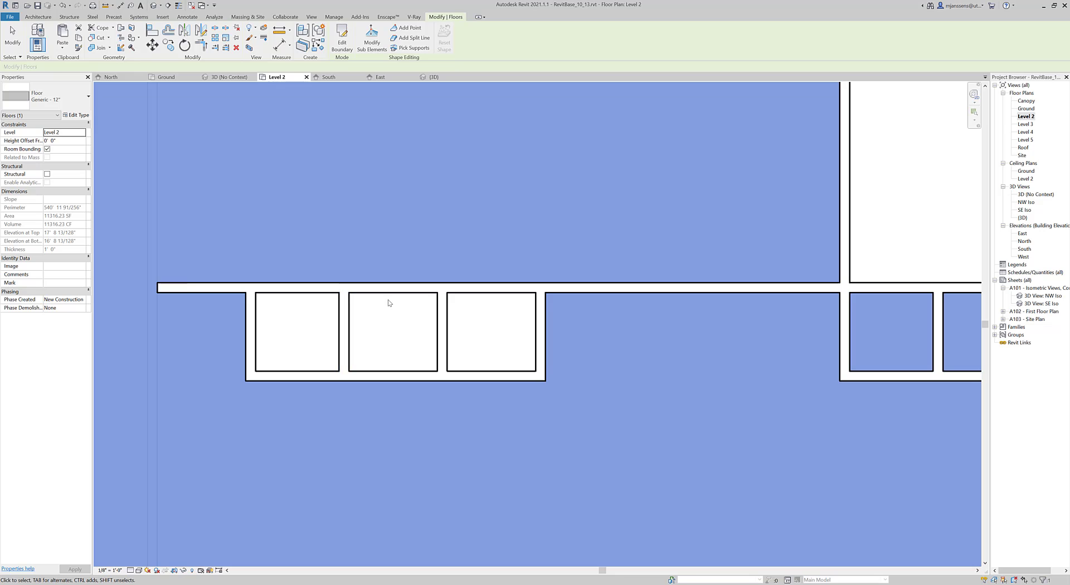
In the 3D (No Context) view, pull the north face of the section box farther inward to cut through the shafts.
scroll(384, 301, down, 3)
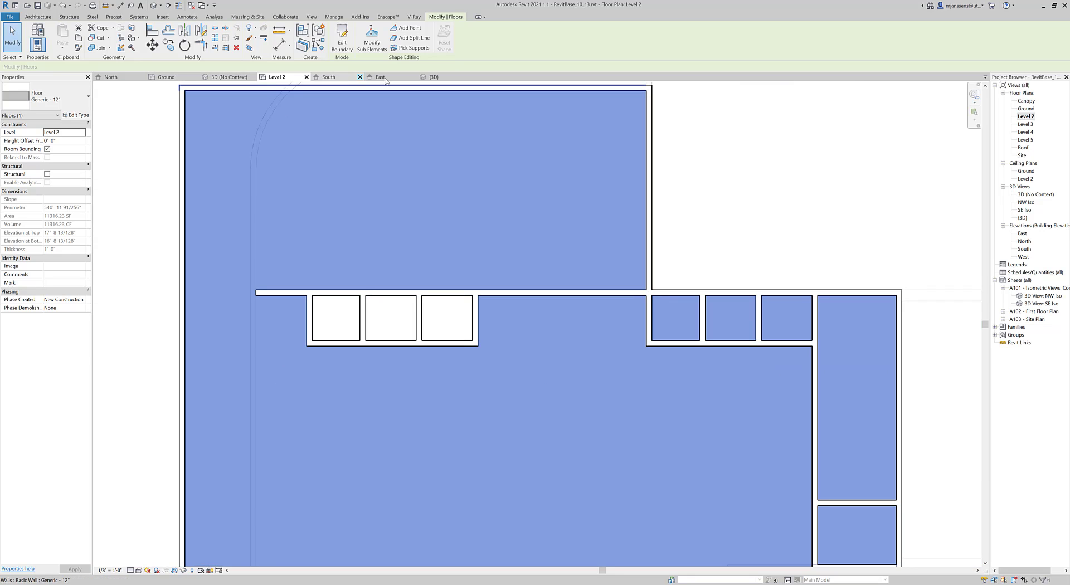
click(243, 77)
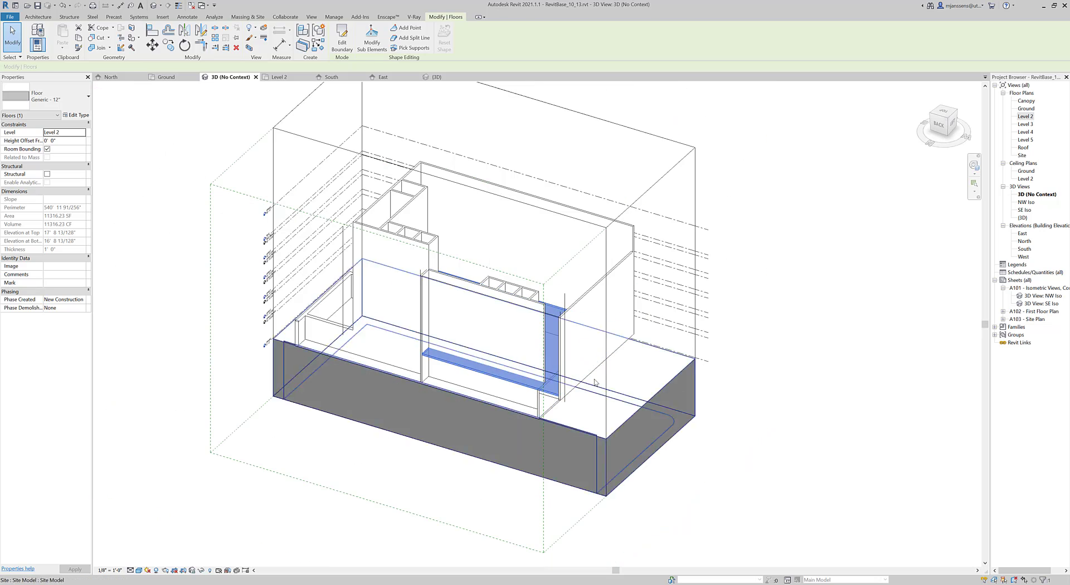
click(497, 358)
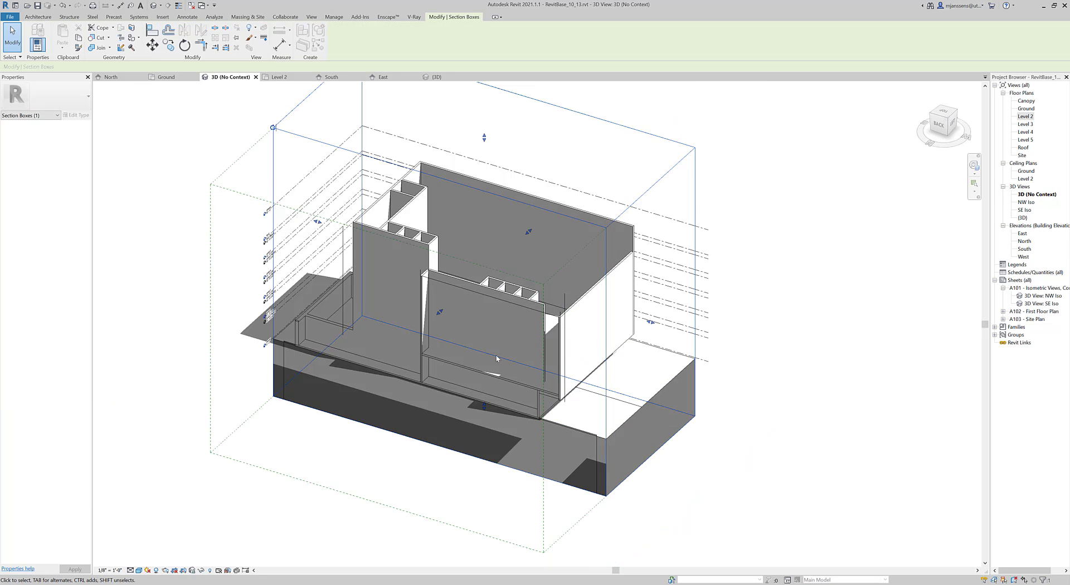
drag(440, 313, 491, 314)
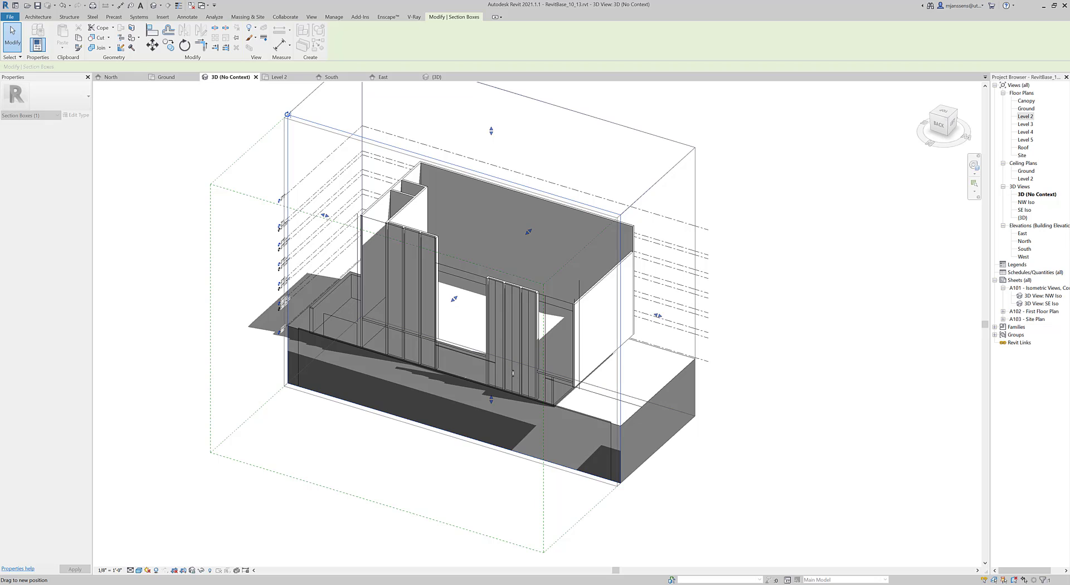
Examine how the Level 2 floor meets the two groups of shafts in the sectioned 3D view.
scroll(513, 372, up, 2)
scroll(514, 373, up, 5)
key(Escape)
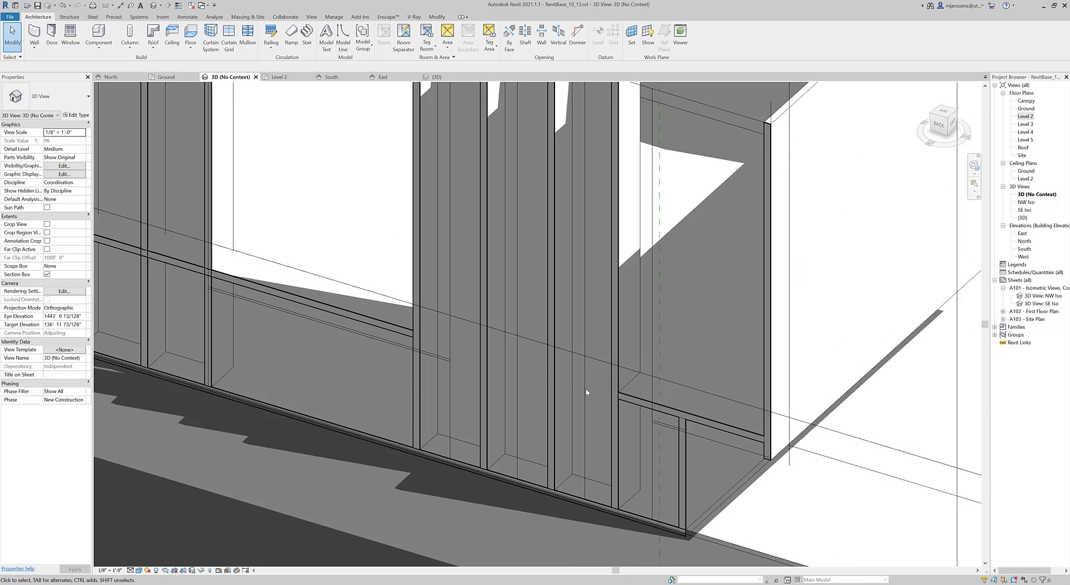
scroll(592, 383, down, 2)
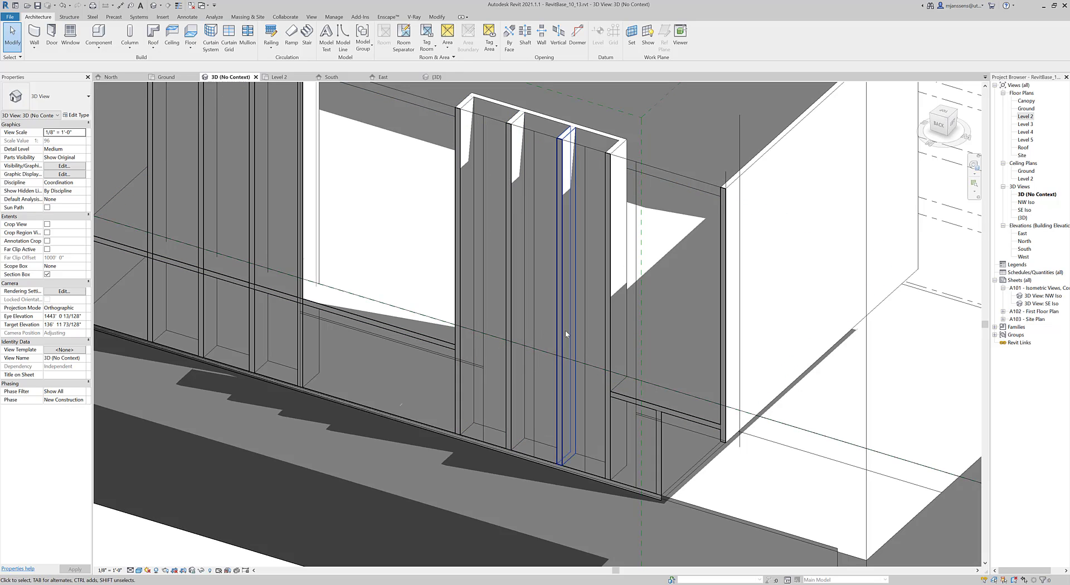
middle_drag(565, 330, 585, 371)
scroll(586, 371, down, 3)
middle_drag(346, 358, 406, 373)
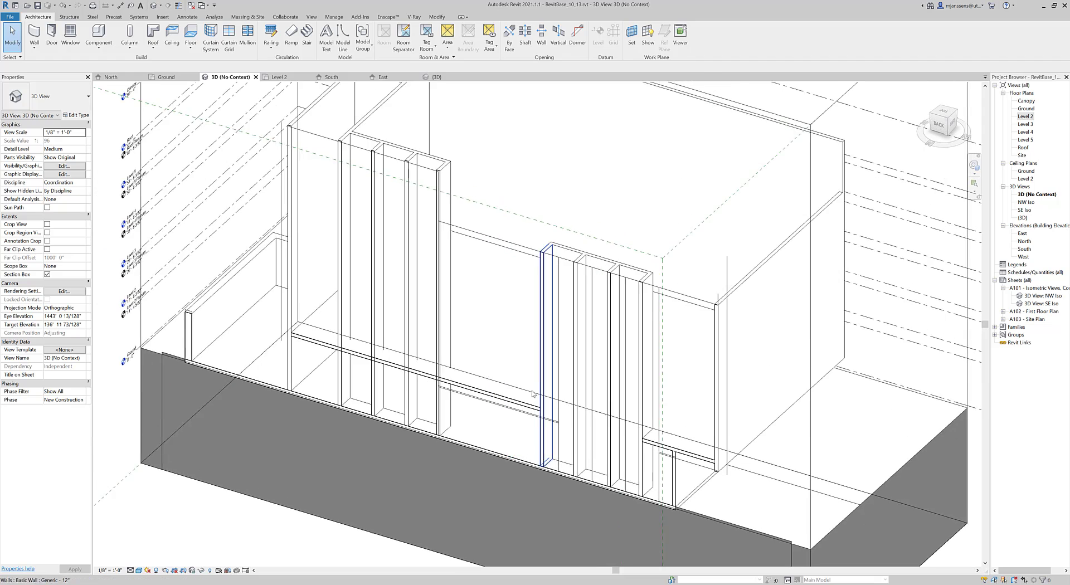
scroll(405, 372, up, 2)
scroll(363, 356, down, 5)
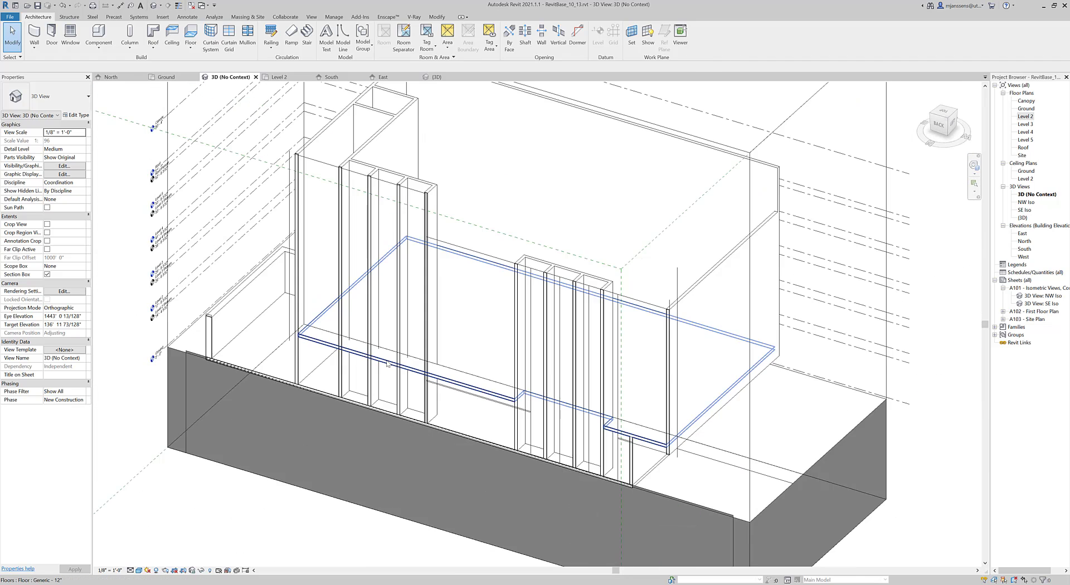
Copy the Level 2 floor up to Level 3 in the North elevation and return to the 3D (No Context) view.
click(538, 389)
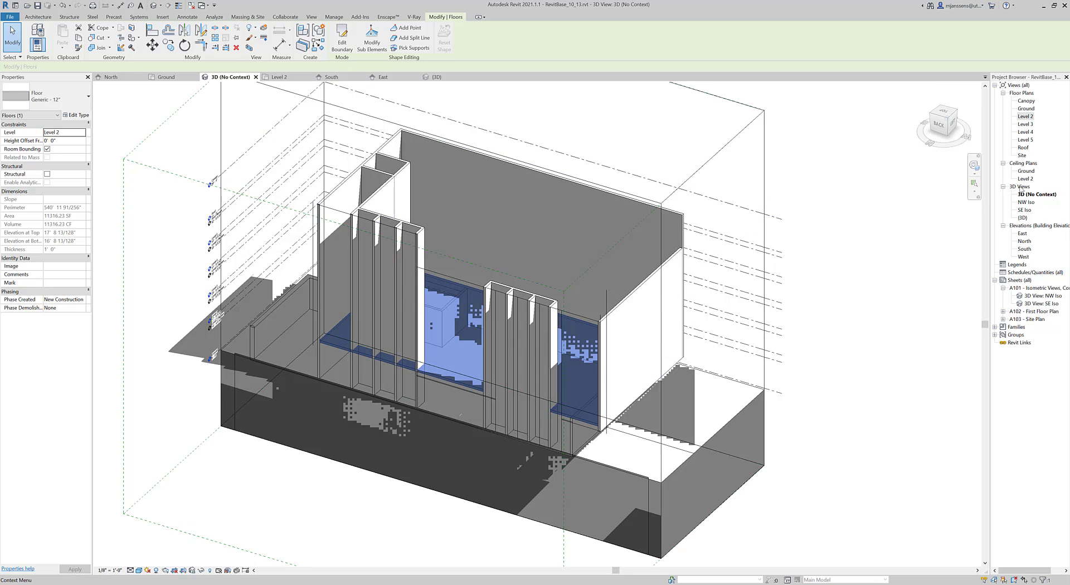
double_click(1024, 241)
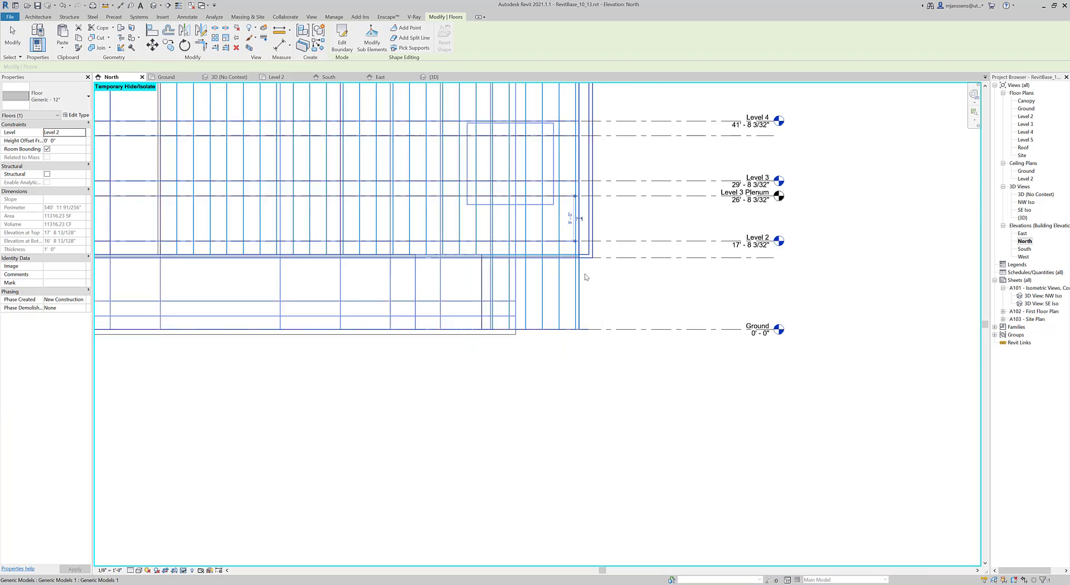
scroll(528, 373, down, 3)
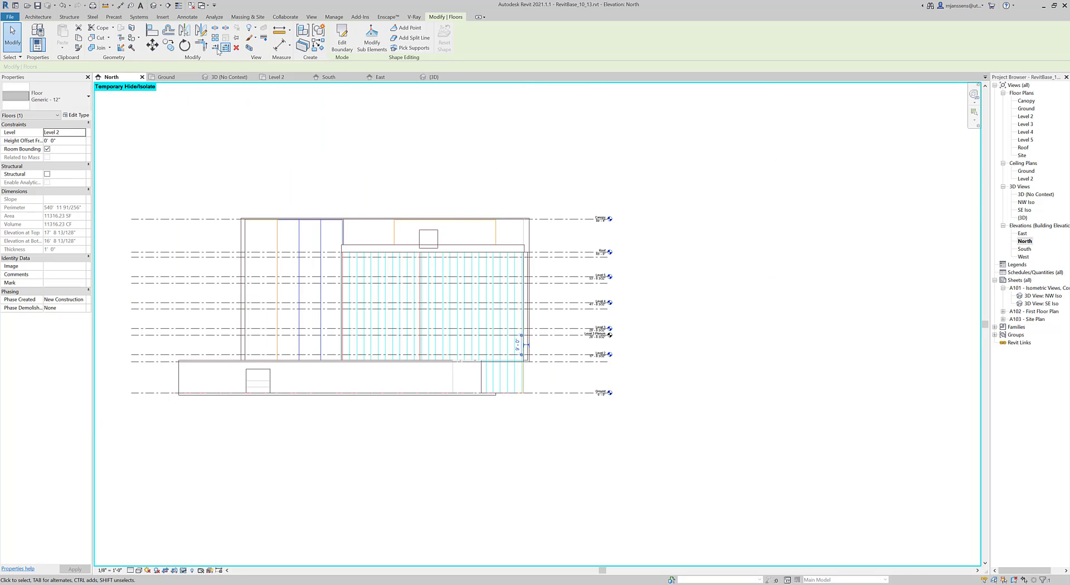
click(168, 46)
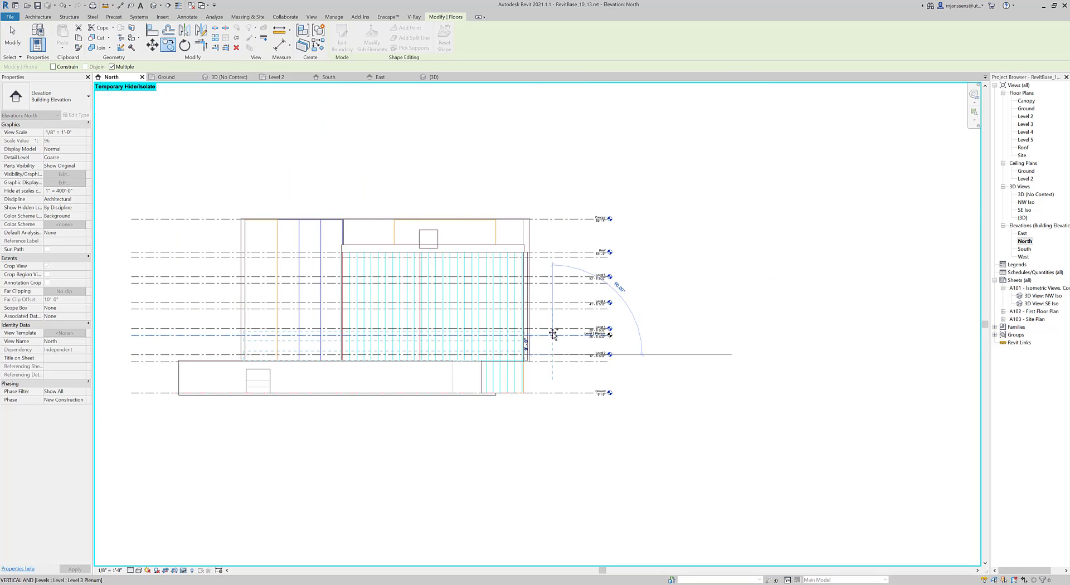
key(Escape)
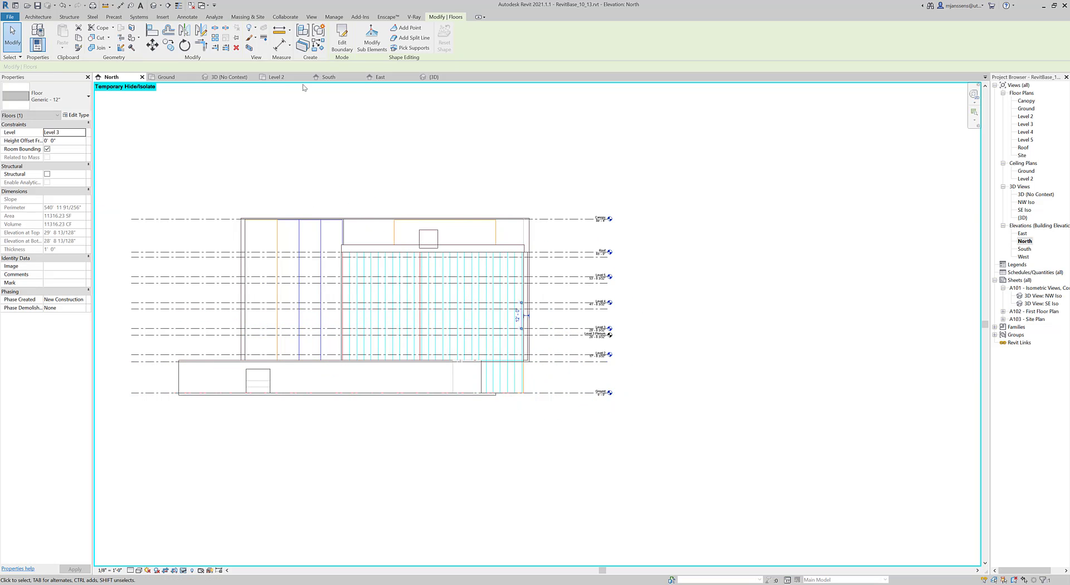
click(235, 78)
key(Escape)
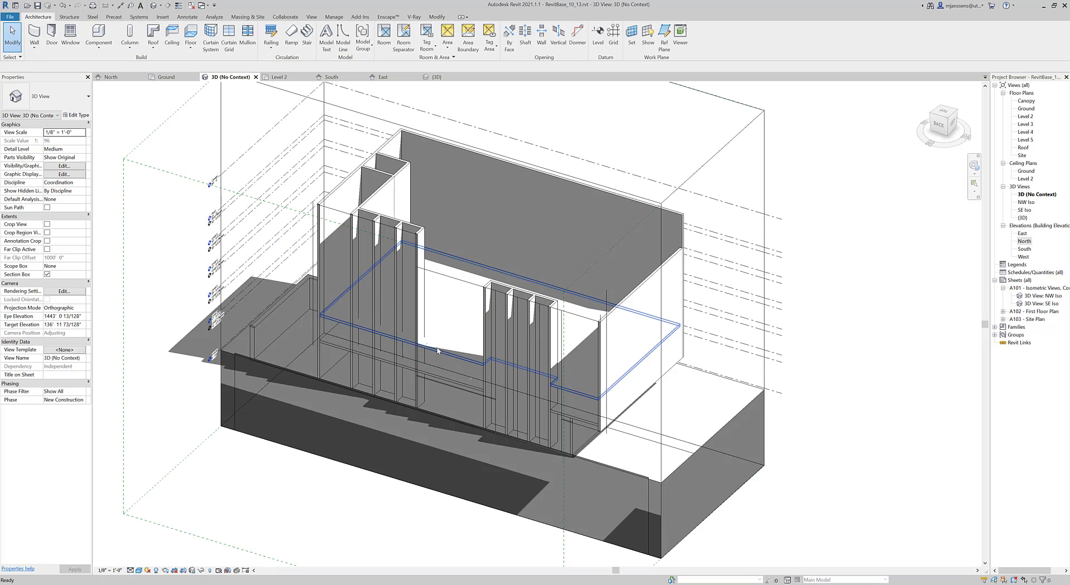
Paste the copied Generic - 12" floor aligned to the selected levels Level 4, Level 5 and Roof.
click(440, 351)
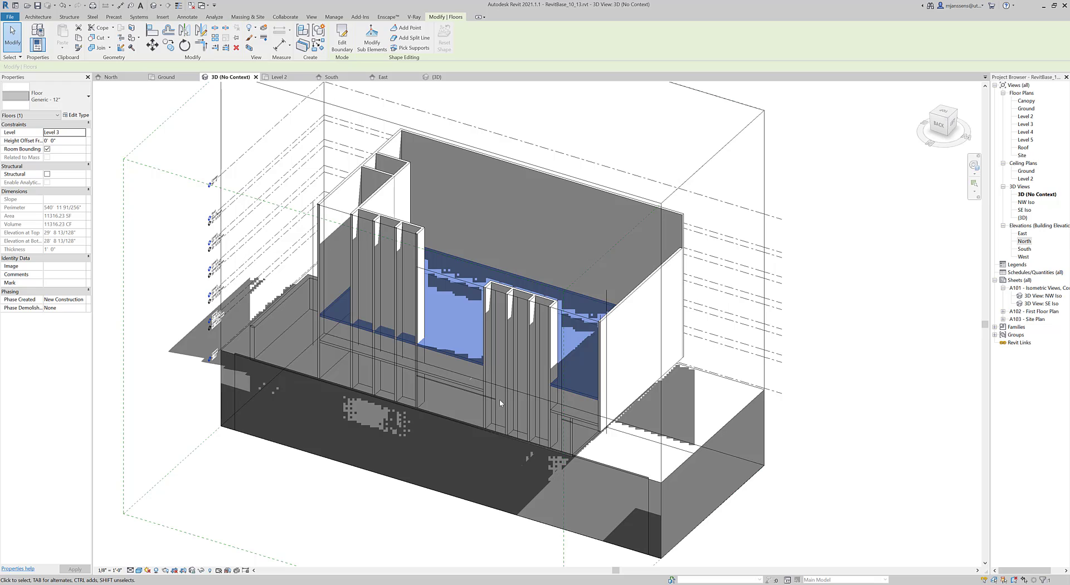
click(912, 354)
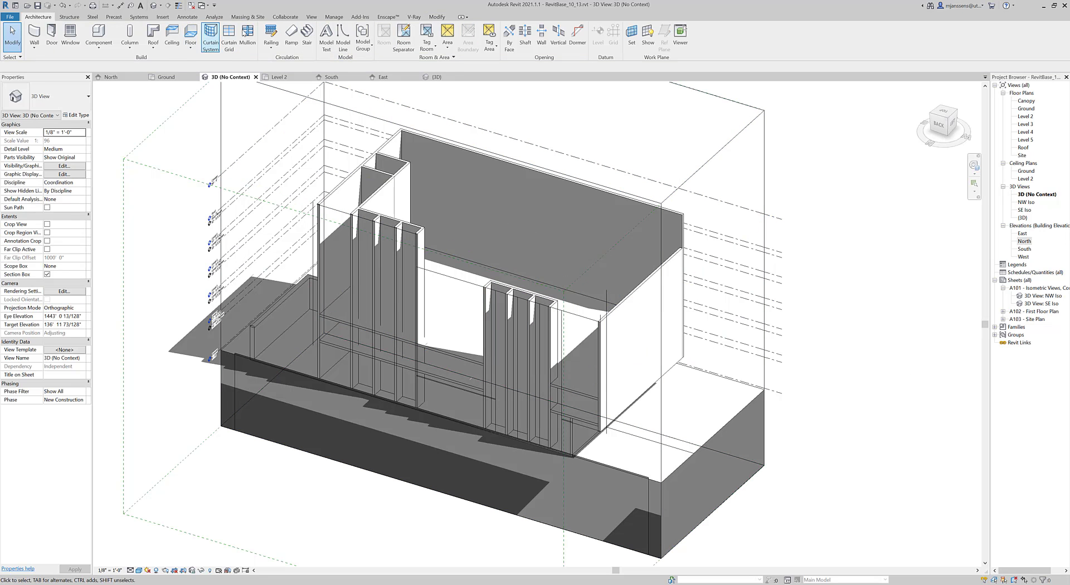
click(433, 18)
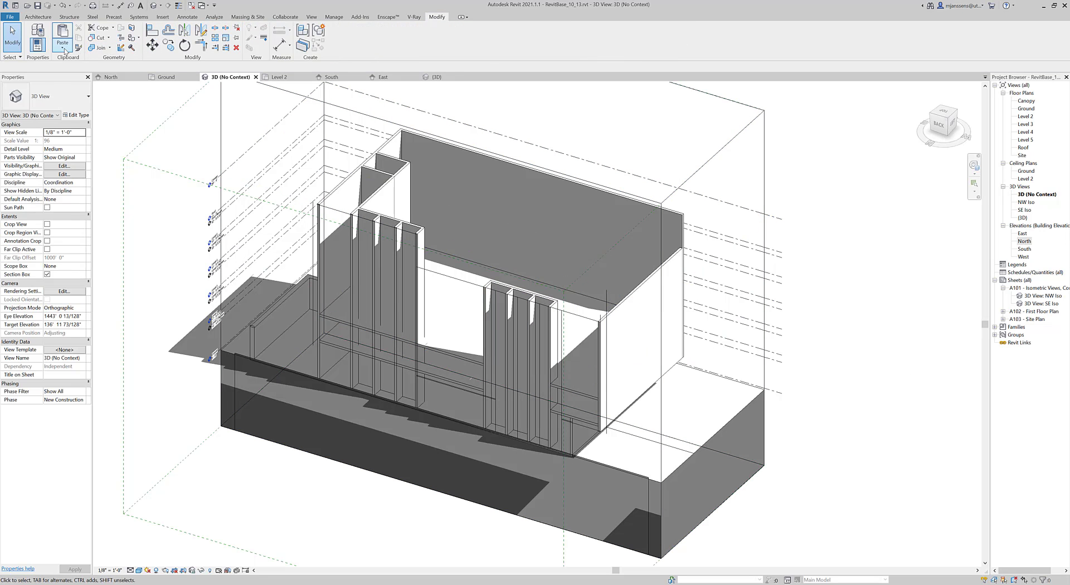
click(65, 51)
click(83, 68)
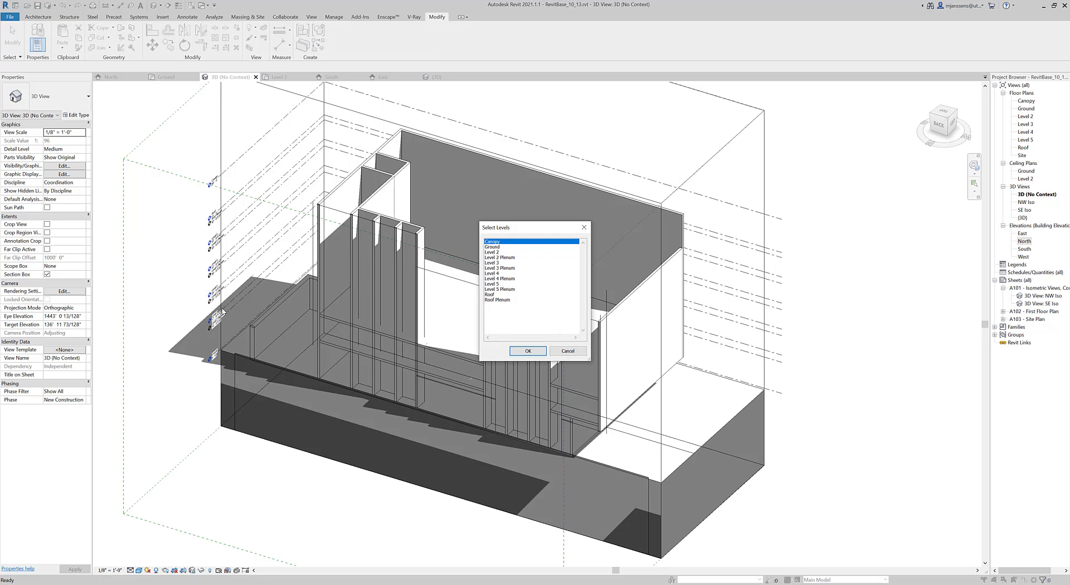
click(498, 273)
shift+click(496, 284)
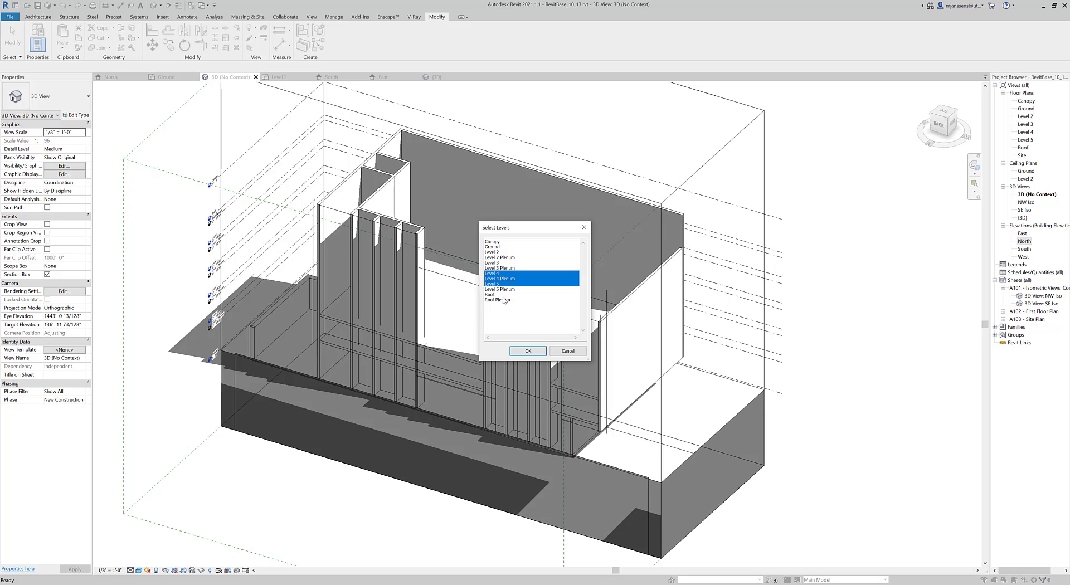
click(499, 284)
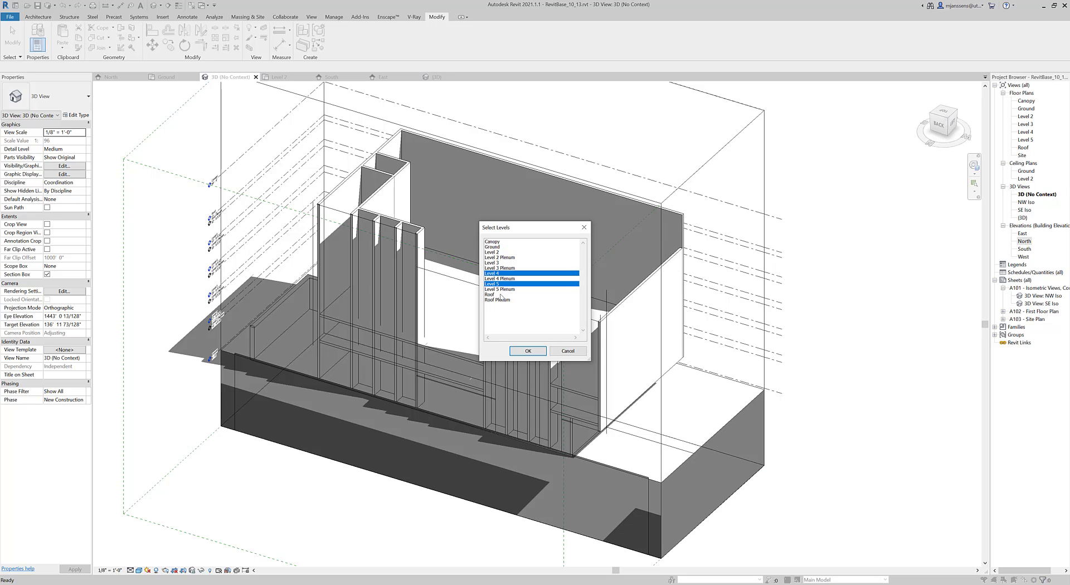
click(528, 352)
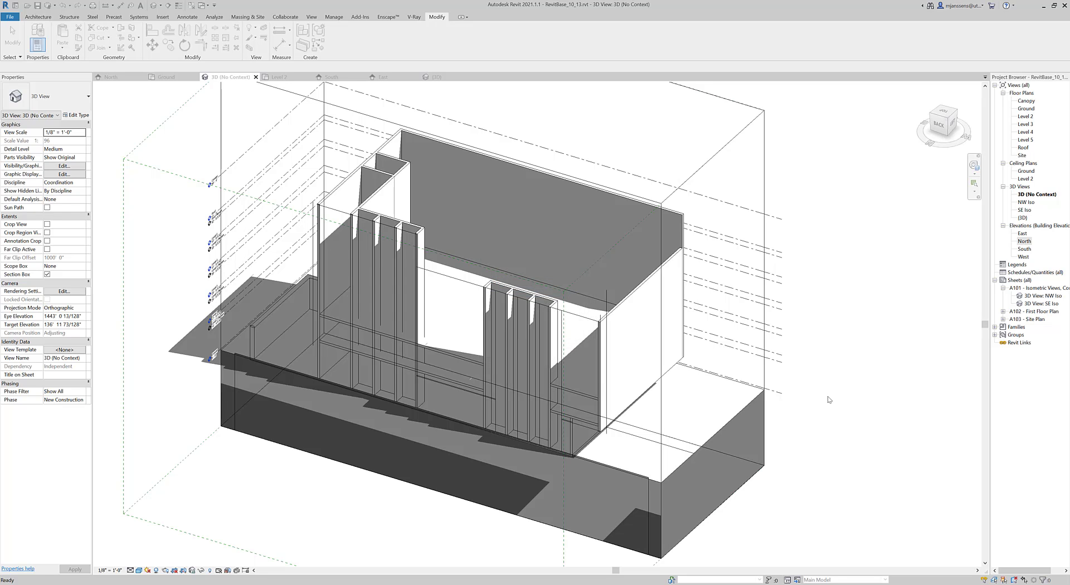
key(Escape)
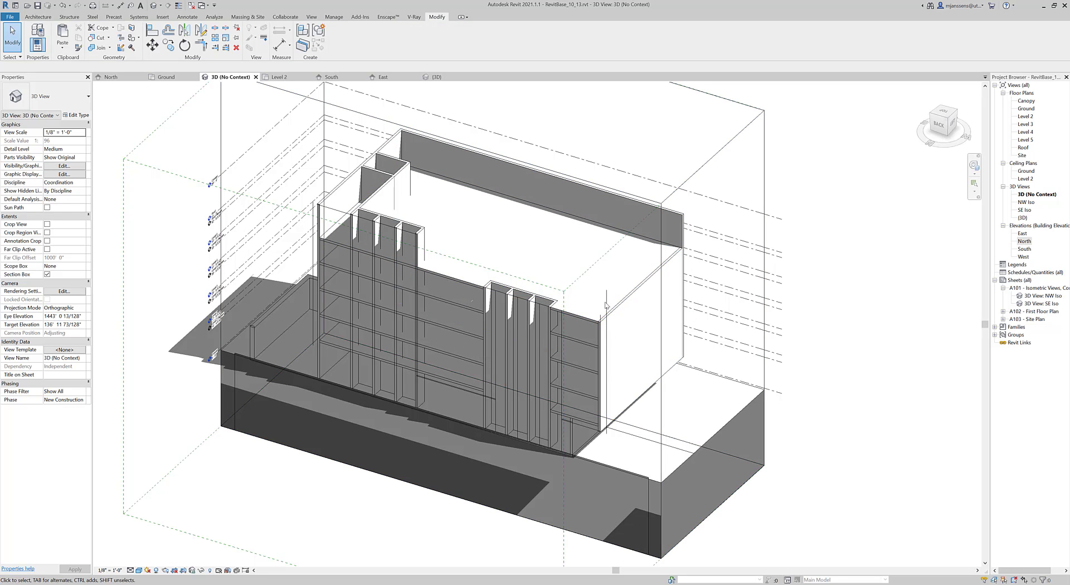
Turn off the section box and delete the shaft opening's lines from the boundary of the Roof floor.
scroll(556, 241, down, 2)
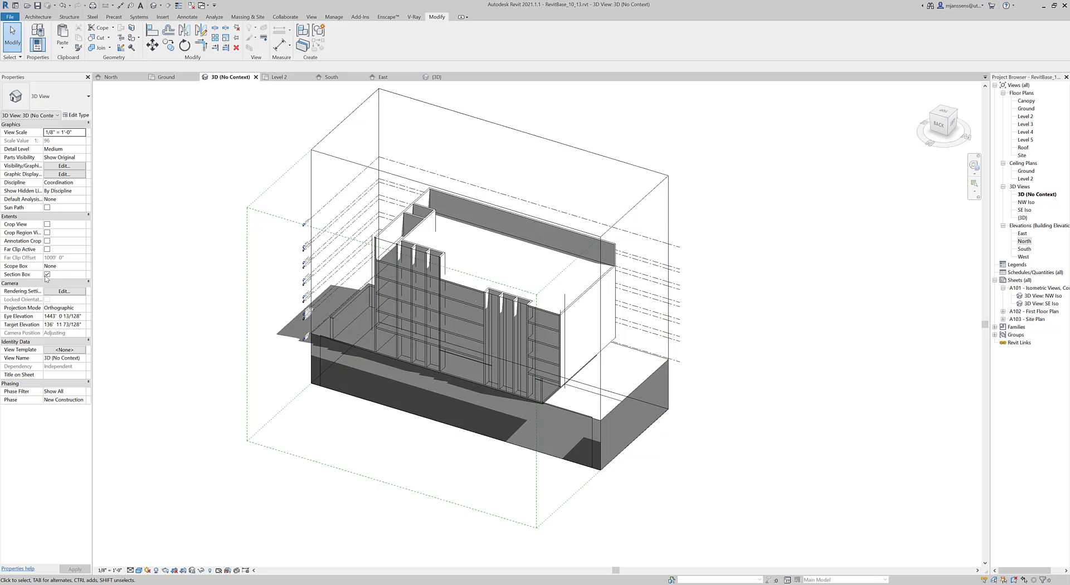
mouse_move(220, 293)
shift+middle_down()
mouse_move(465, 310)
mouse_move(429, 301)
shift+middle_up()
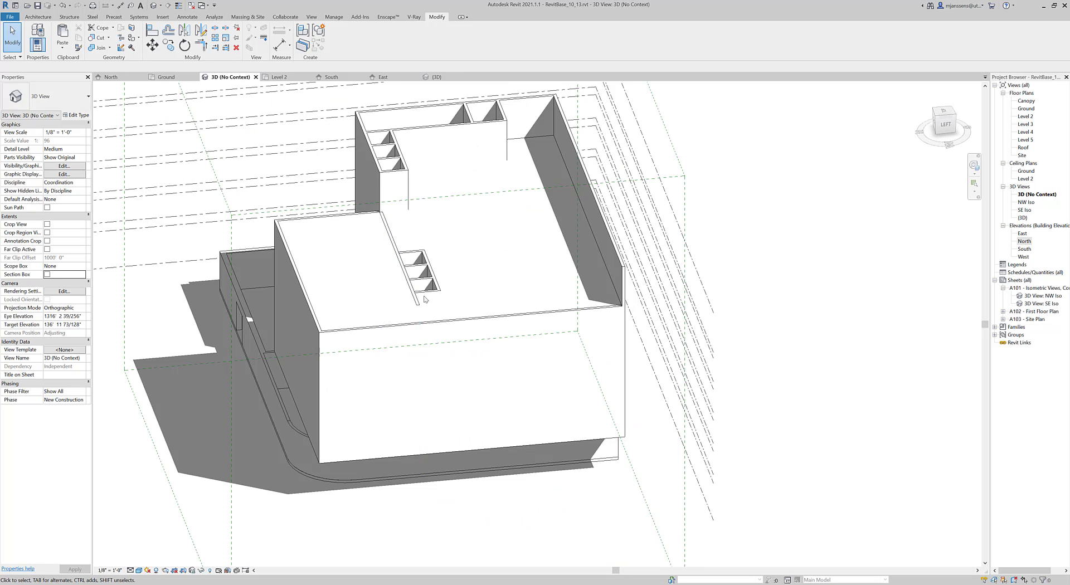
double_click(424, 298)
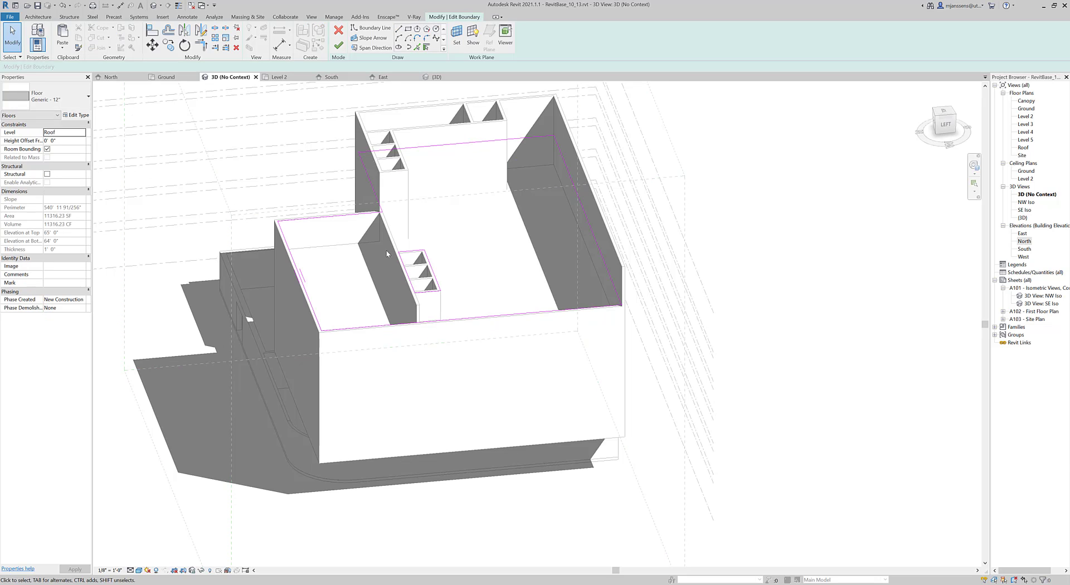
drag(460, 321, 460, 319)
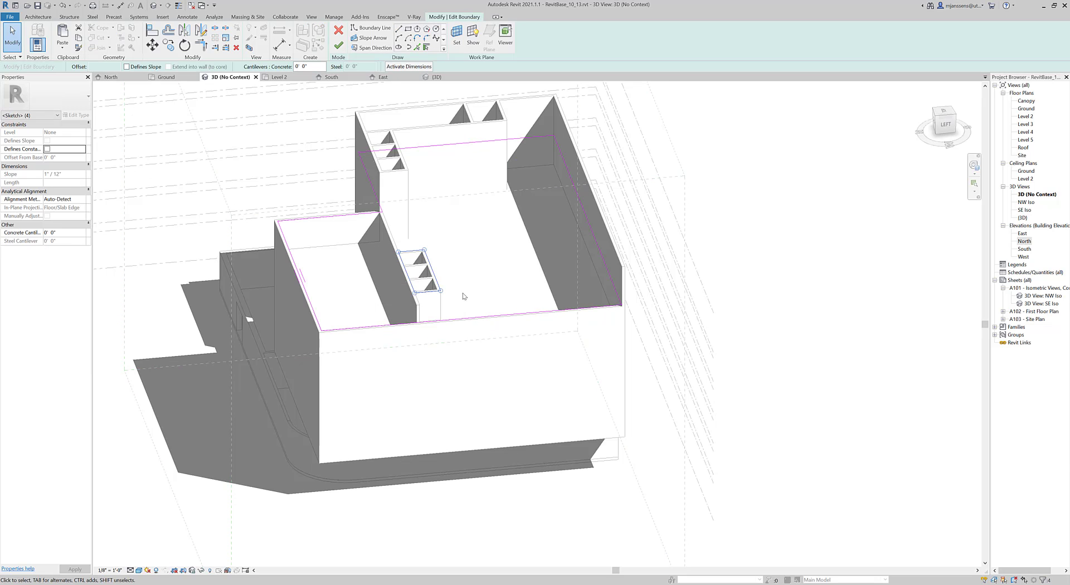
key(Escape)
key(Escape)
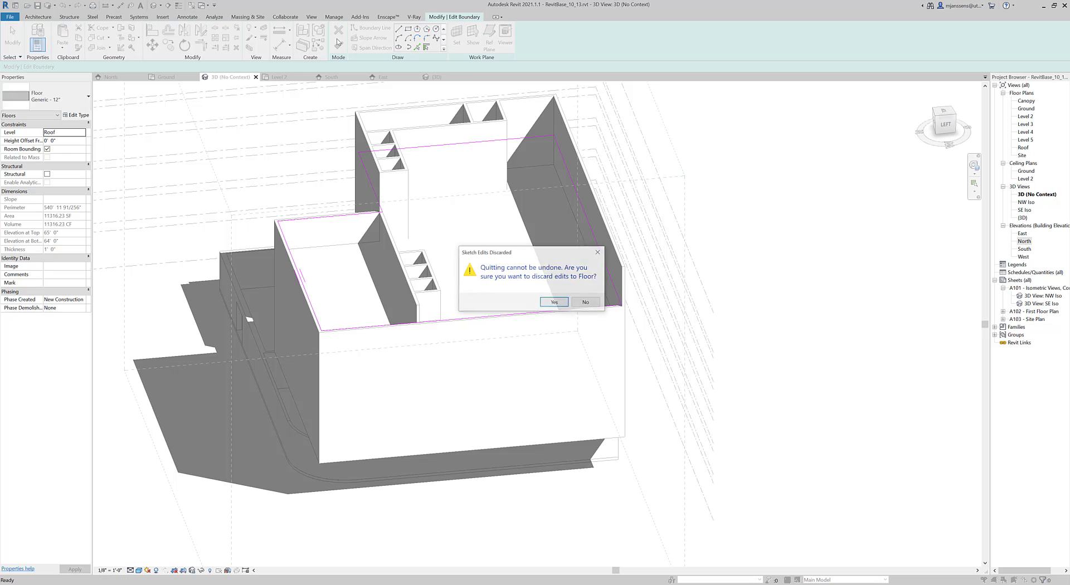
click(586, 303)
Finish the Roof floor boundary, attaching the walls below to it and detaching the targets of walls that miss it.
click(338, 45)
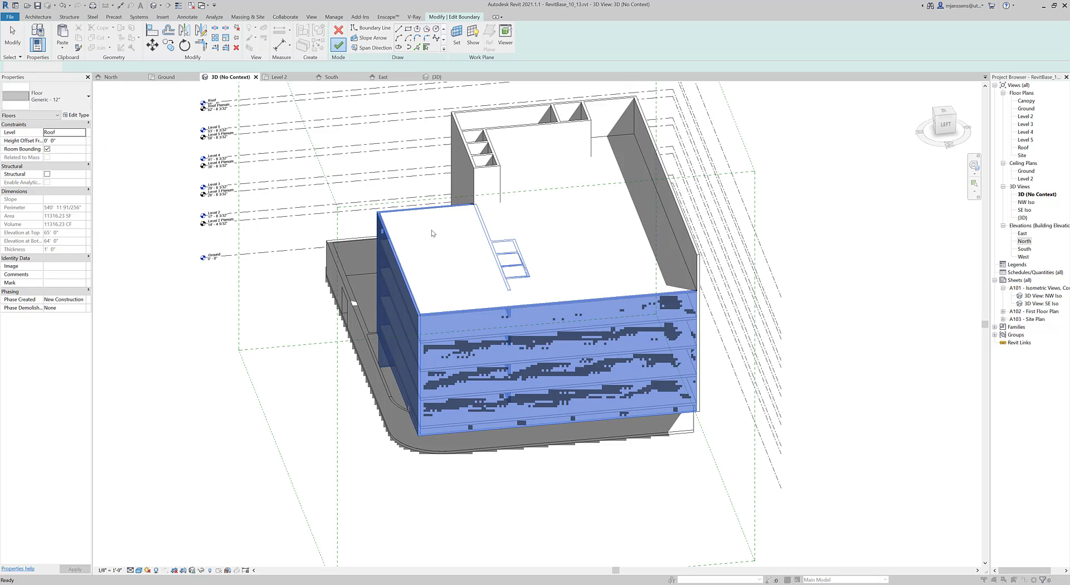
click(560, 302)
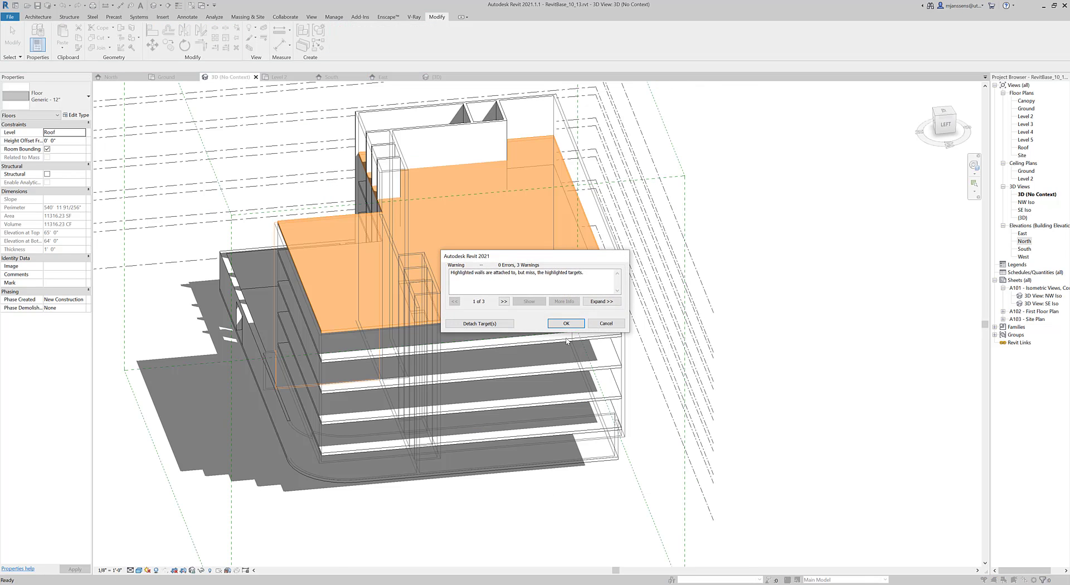
click(502, 325)
click(554, 308)
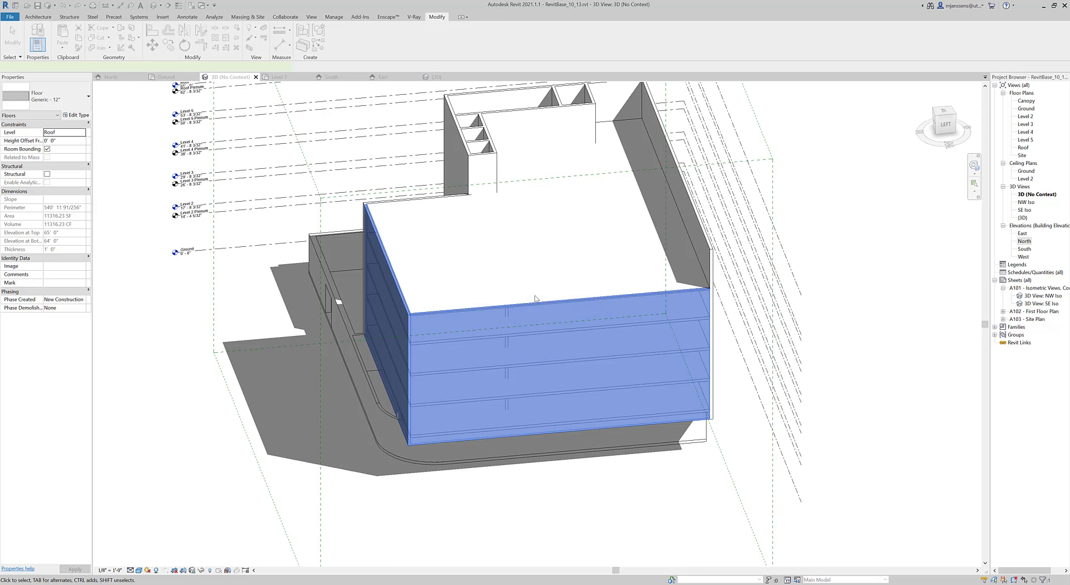
key(Escape)
Temporarily hide the two exterior walls around the building's projecting wing to expose the floor slabs behind them.
shift+middle_drag(401, 295, 521, 314)
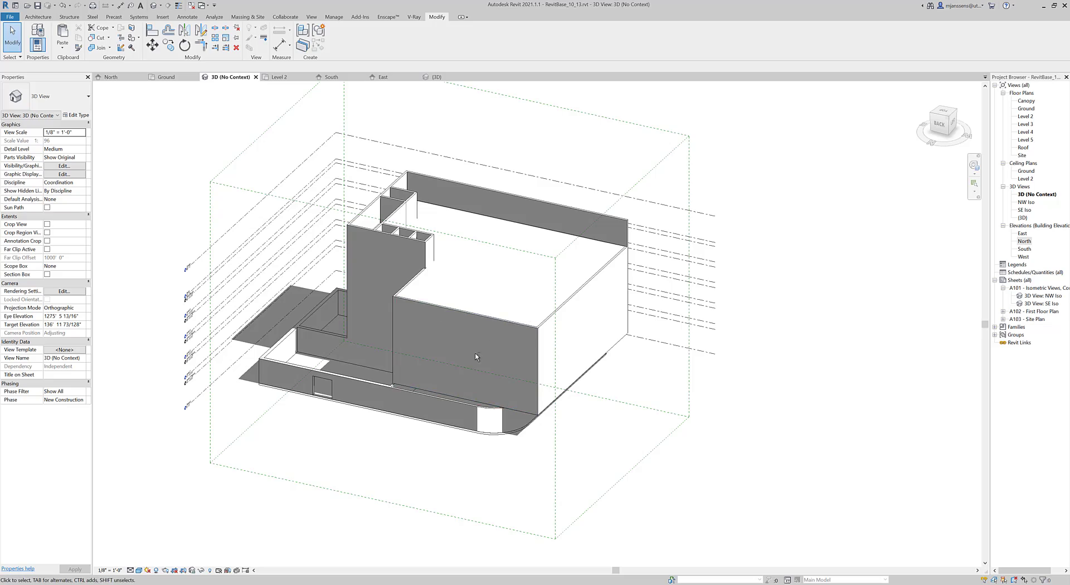
mouse_move(476, 357)
shift+middle_down()
mouse_move(516, 362)
mouse_move(669, 321)
mouse_move(556, 335)
mouse_move(496, 359)
mouse_move(568, 377)
mouse_move(530, 449)
shift+middle_up()
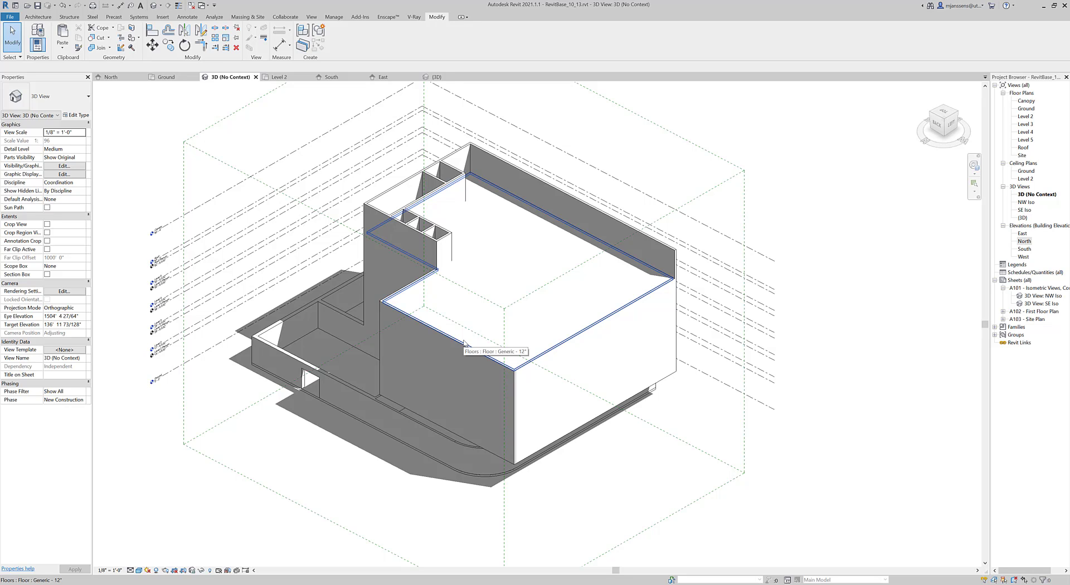
click(466, 348)
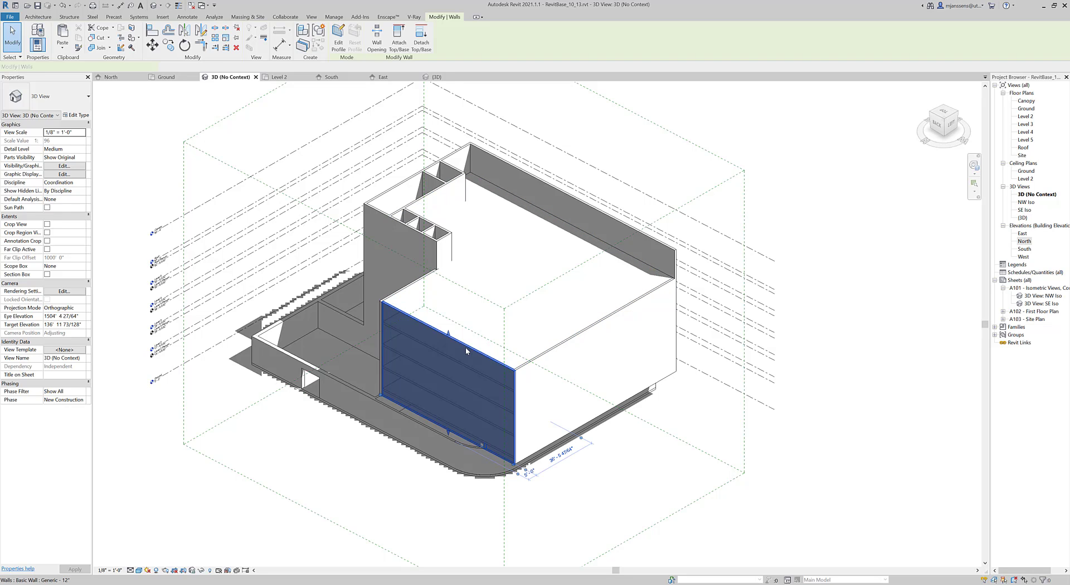
key(h)
key(h)
shift+middle_drag(468, 406, 507, 330)
click(489, 341)
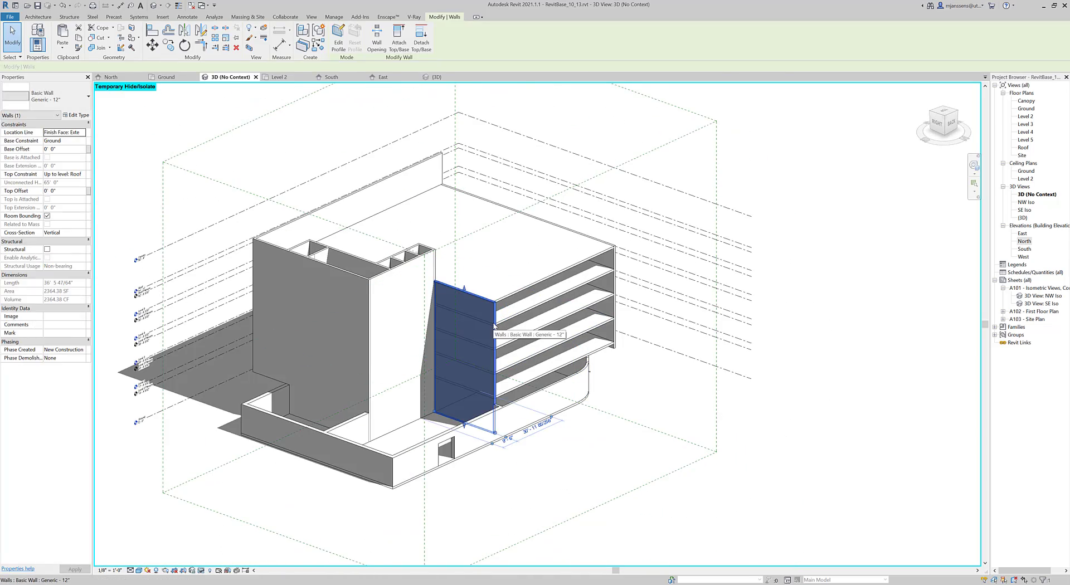
key(h)
key(h)
scroll(485, 353, up, 2)
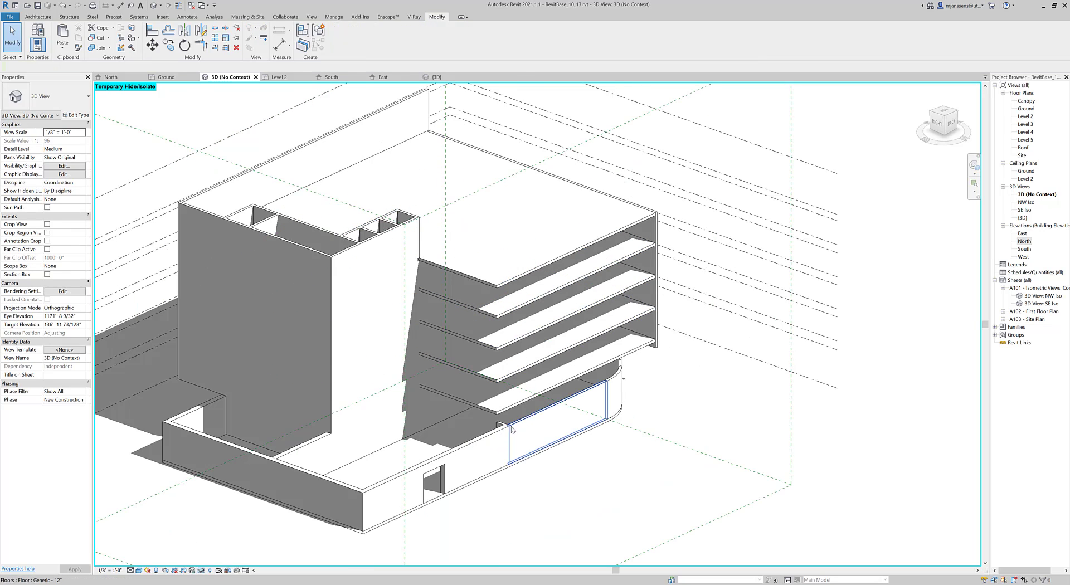
In the Level 2 floor's boundary, remove the outer edge line and draw a line from the shaft opening's corner to the far edge.
double_click(532, 400)
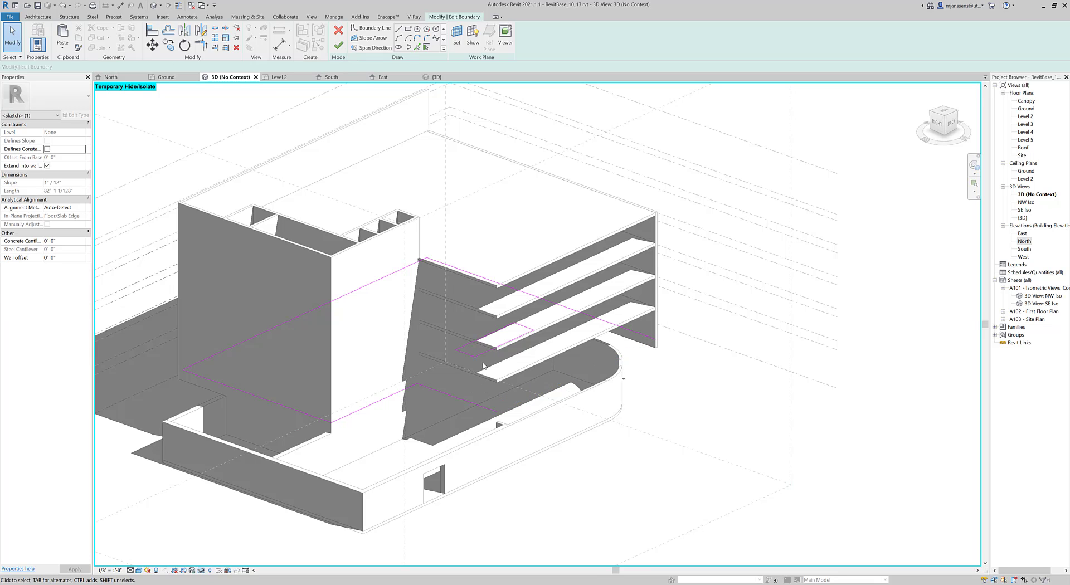
click(466, 402)
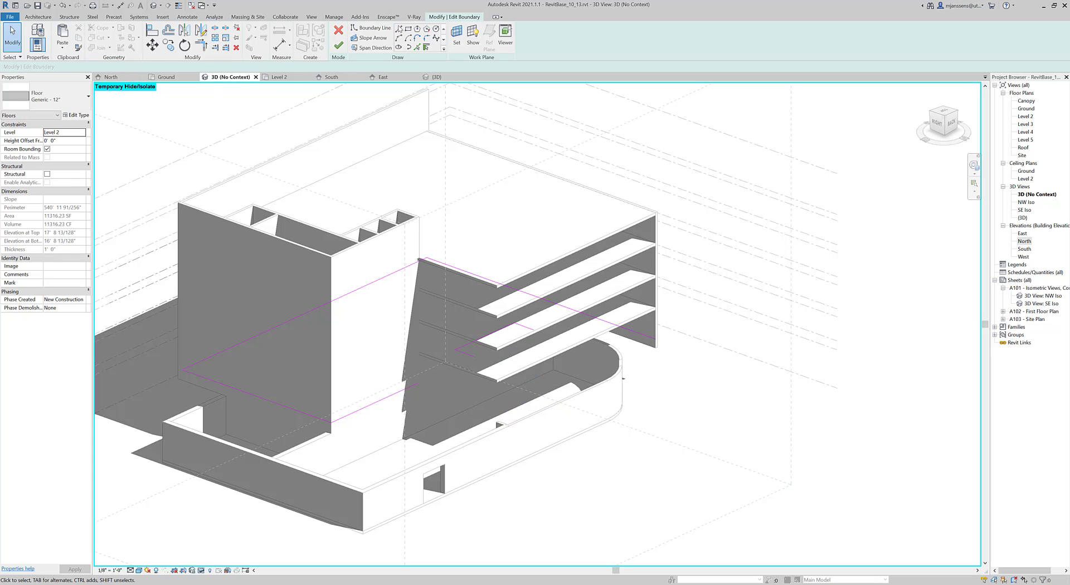
click(419, 259)
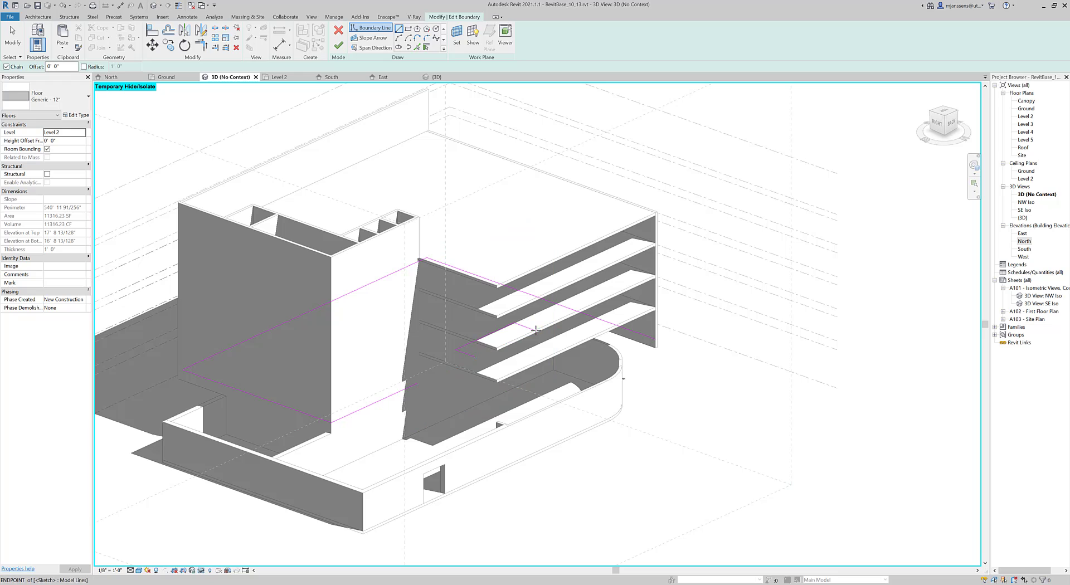
click(576, 309)
key(Escape)
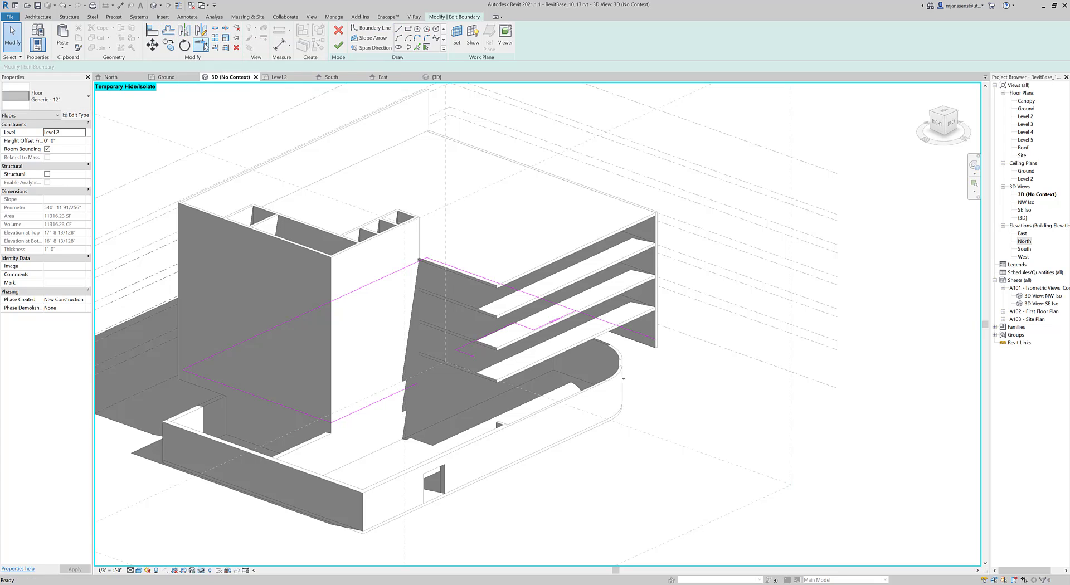
Trim the Level 2 boundary lines to meet at corners, finish the floor sketch and close the wall attachment warning.
click(202, 45)
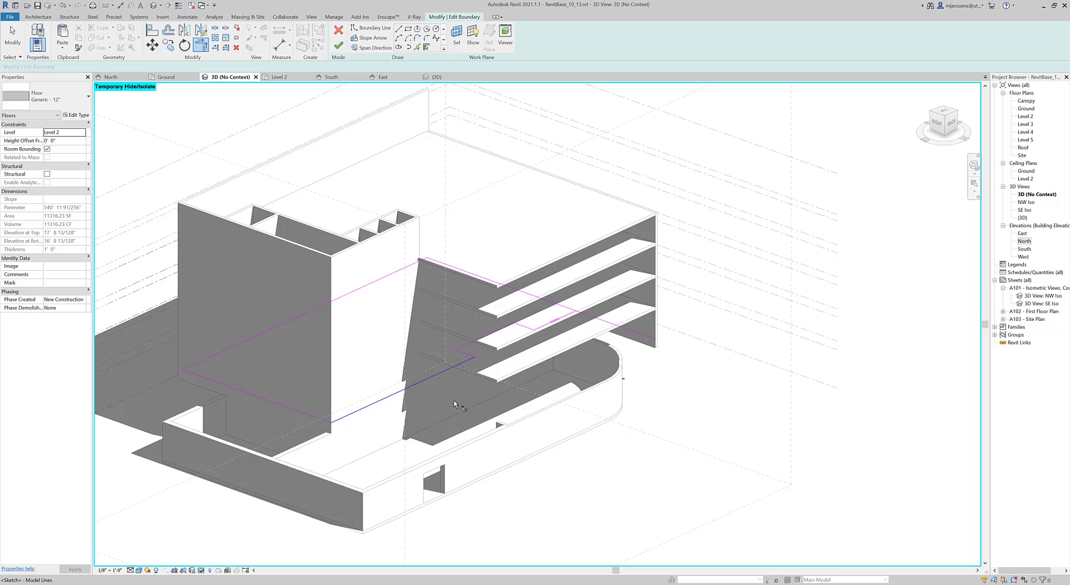
click(563, 331)
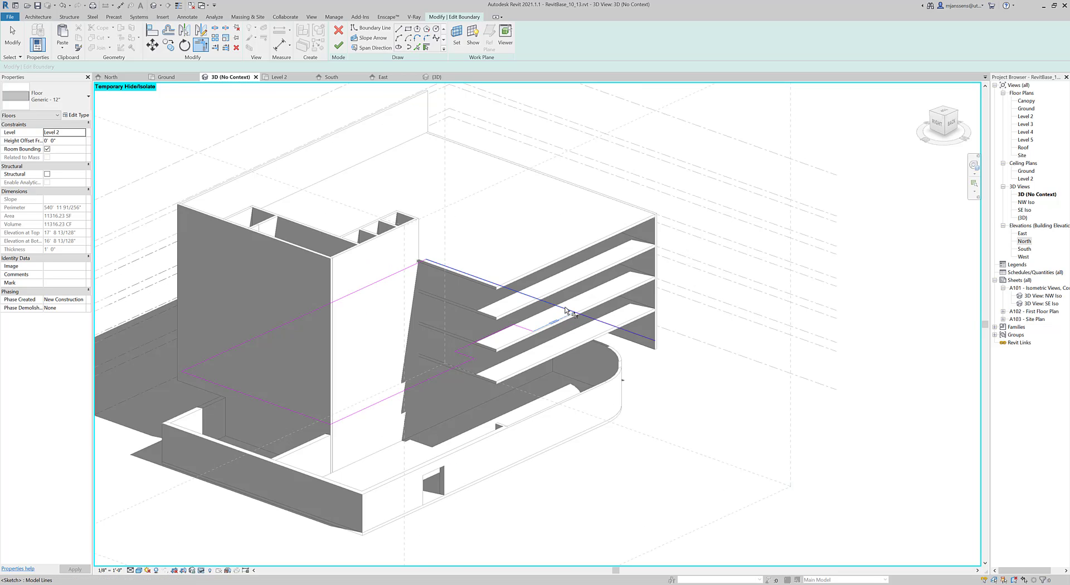
click(566, 311)
key(Escape)
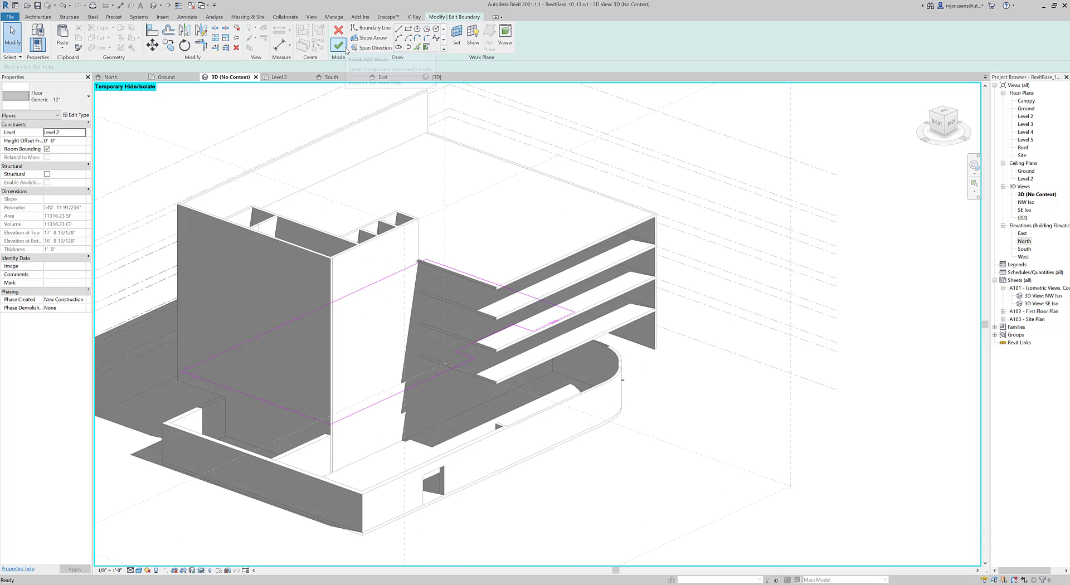
click(346, 50)
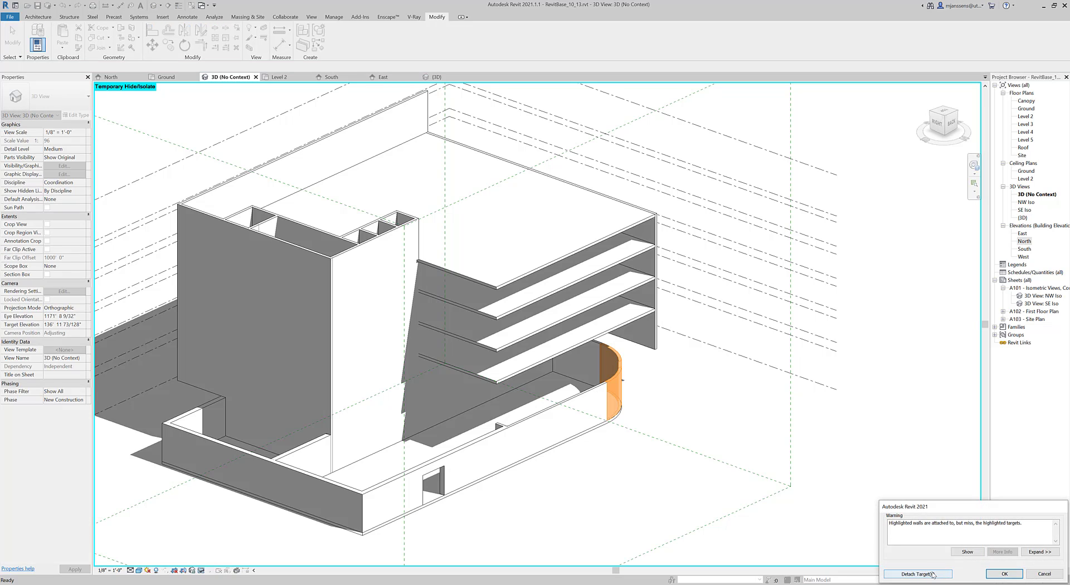
click(992, 576)
In the Level 2 floor's boundary, move the outer edge line out to the exterior wall, finish the sketch and leave the walls unattached.
shift+middle_drag(686, 446, 636, 413)
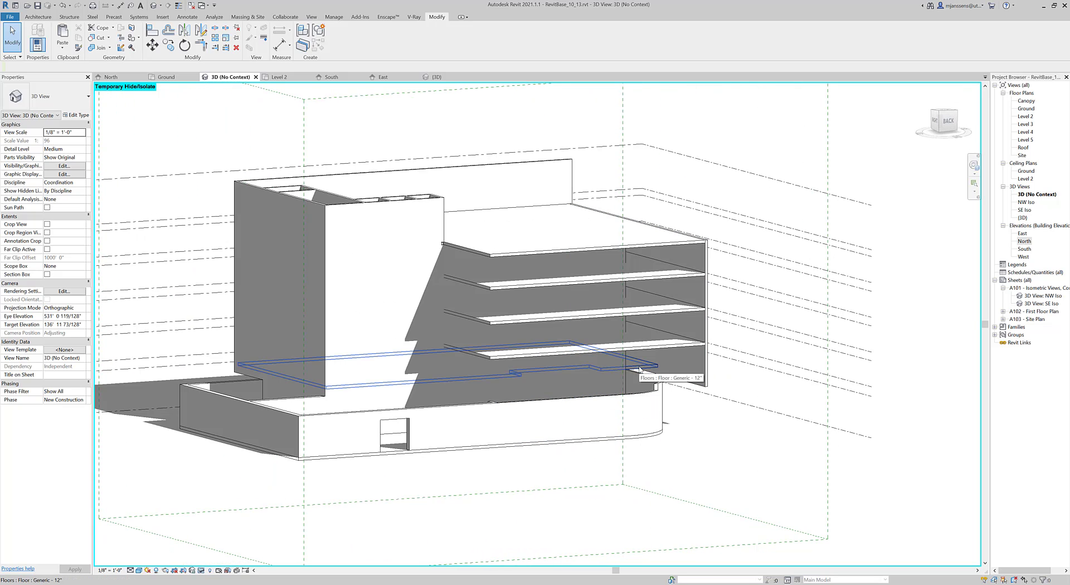
shift+middle_drag(648, 373, 604, 378)
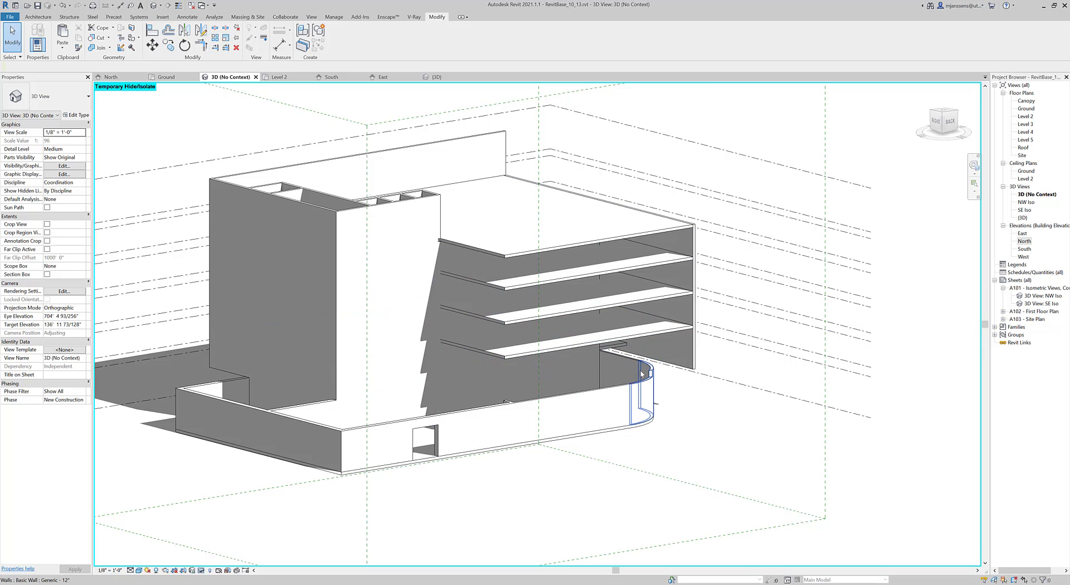
double_click(618, 350)
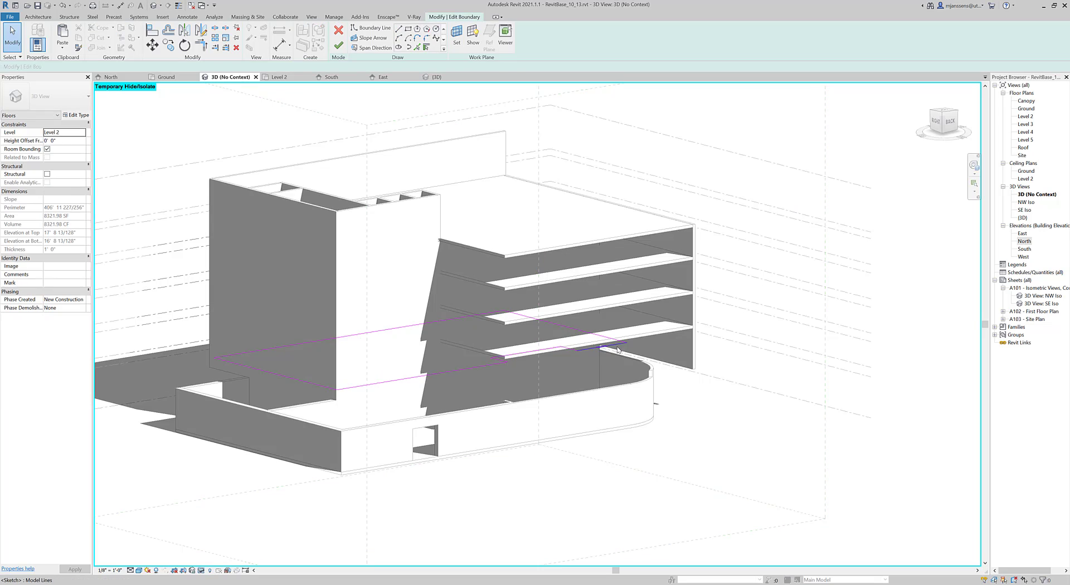
click(671, 375)
drag(672, 375, 684, 359)
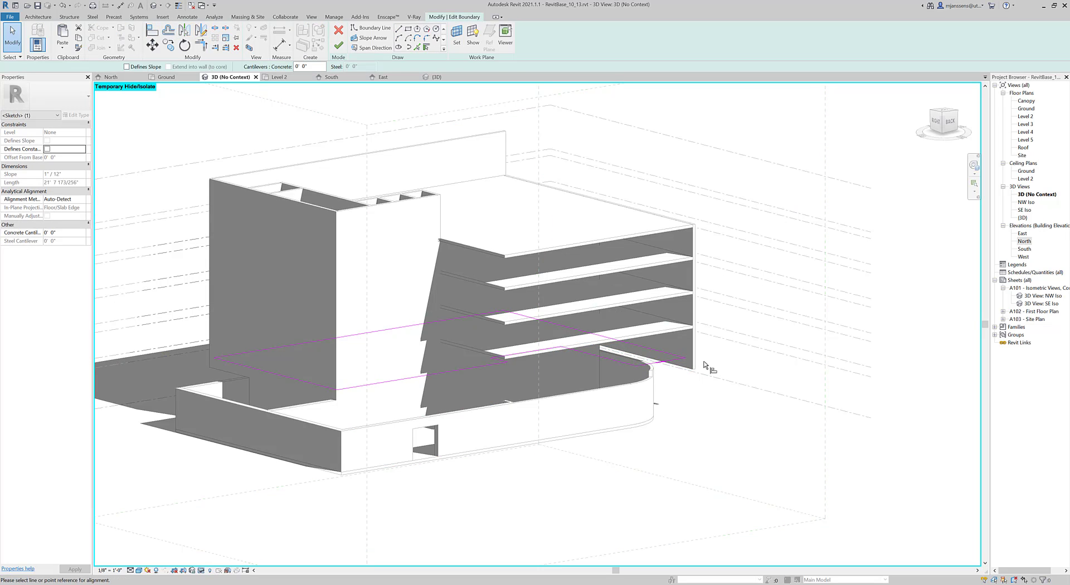
click(694, 361)
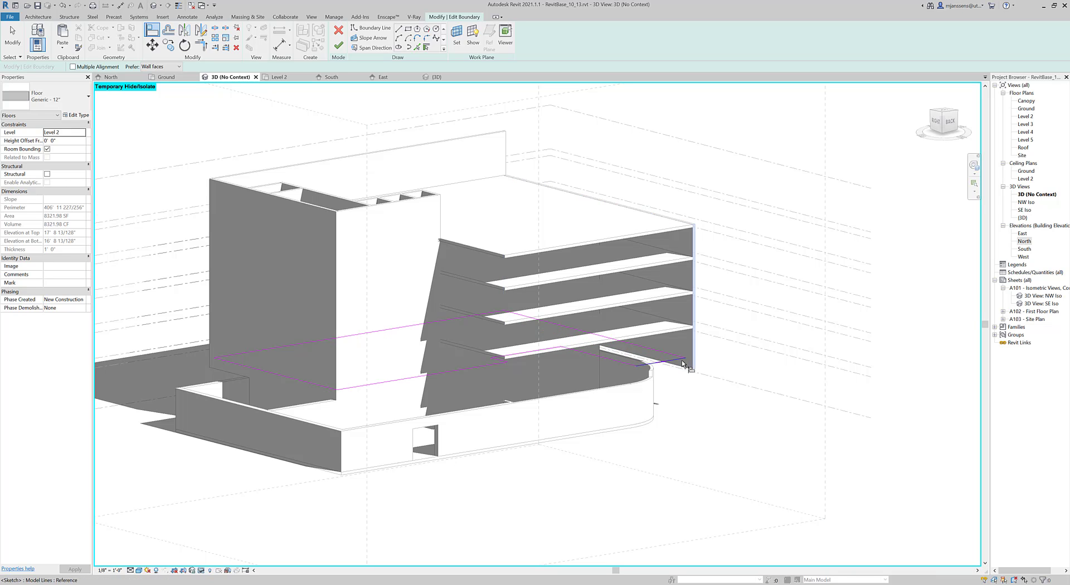
click(339, 46)
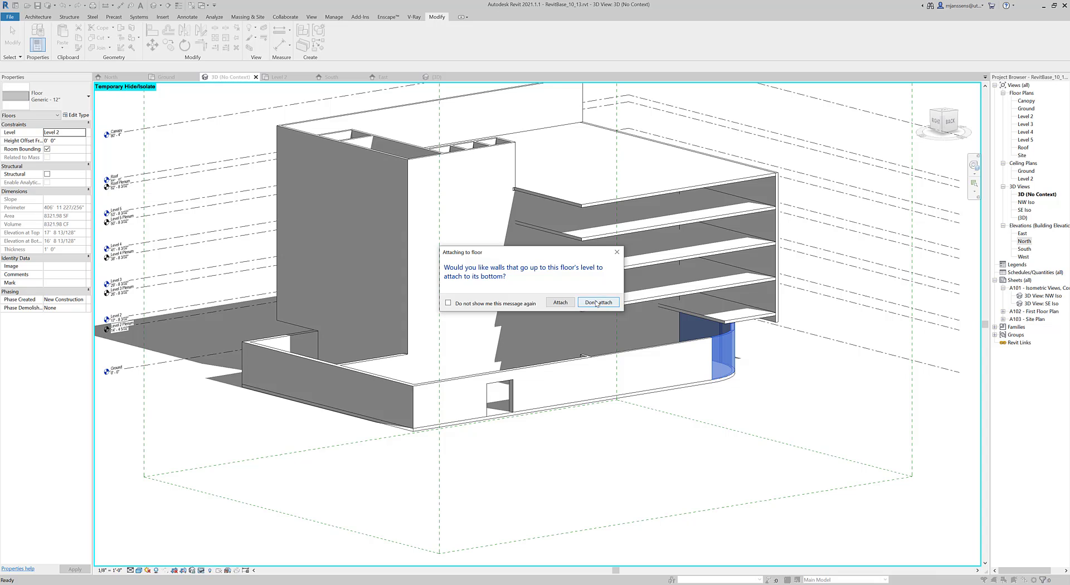
click(596, 304)
Try to move the Level 3 floor's outer edge line back to the shaft opening and finish the boundary sketch.
scroll(647, 425, up, 2)
mouse_move(647, 426)
middle_down()
mouse_move(591, 386)
mouse_move(671, 390)
mouse_move(559, 382)
mouse_move(473, 437)
middle_up()
scroll(412, 441, up, 2)
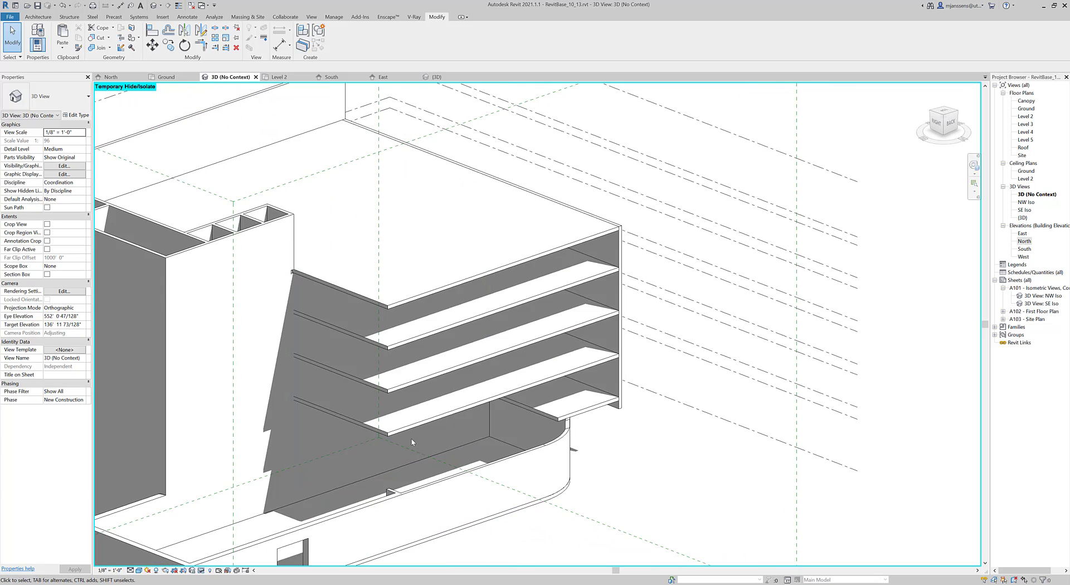
double_click(412, 442)
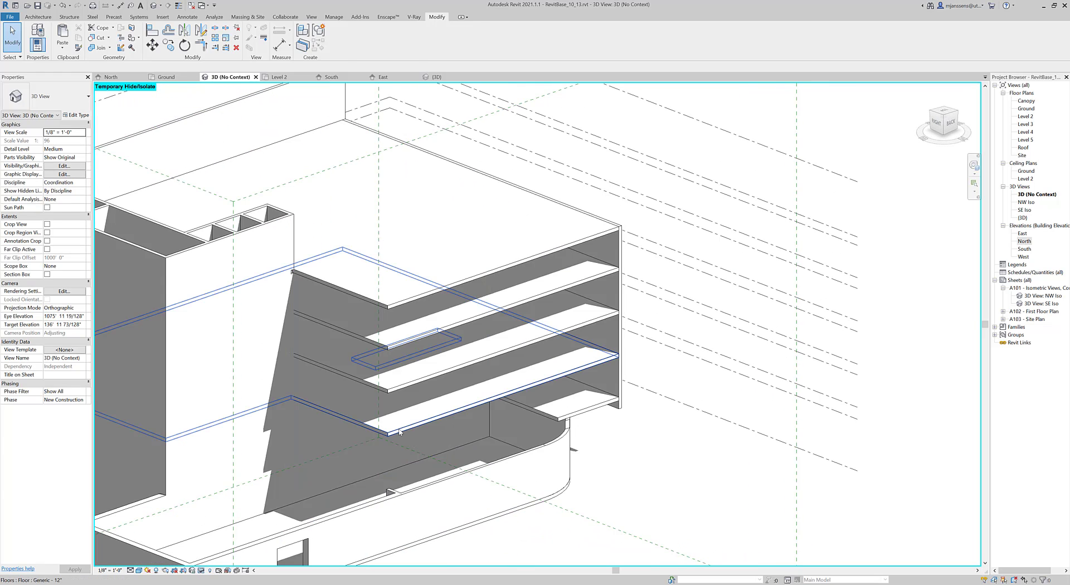
click(394, 398)
click(149, 32)
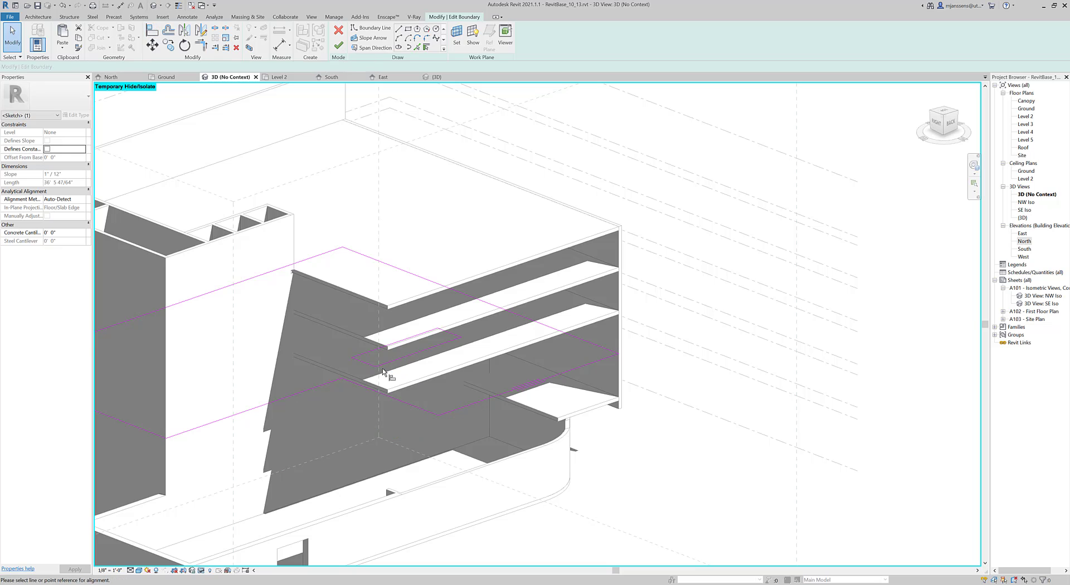
key(Escape)
key(Escape)
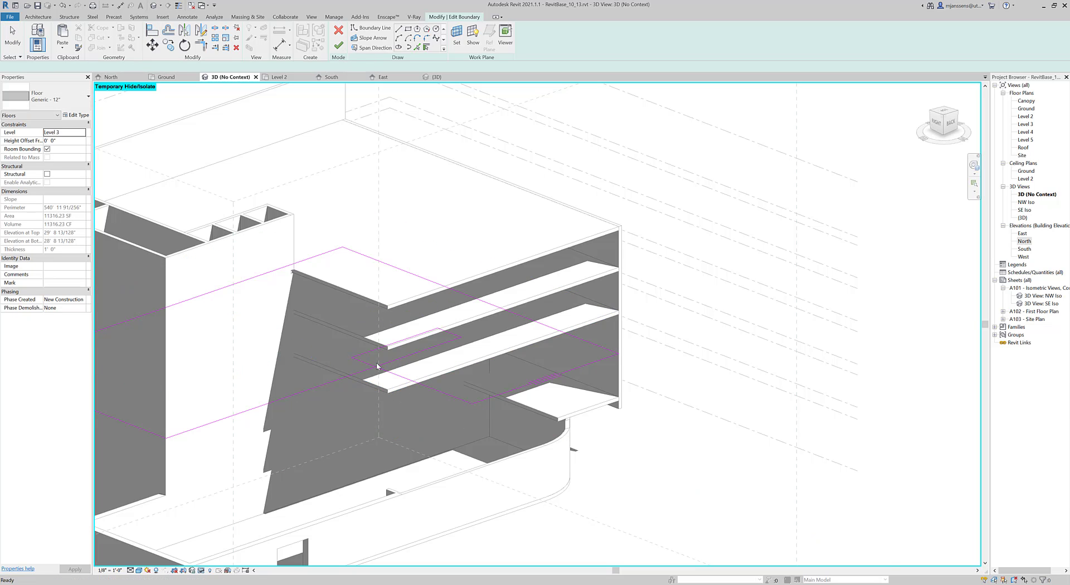
click(394, 360)
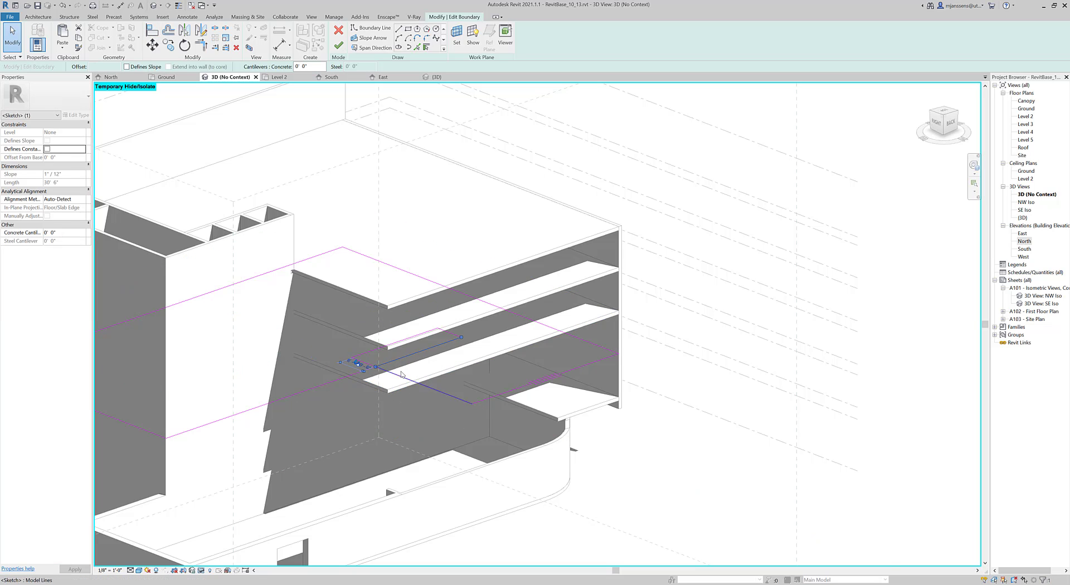
click(338, 46)
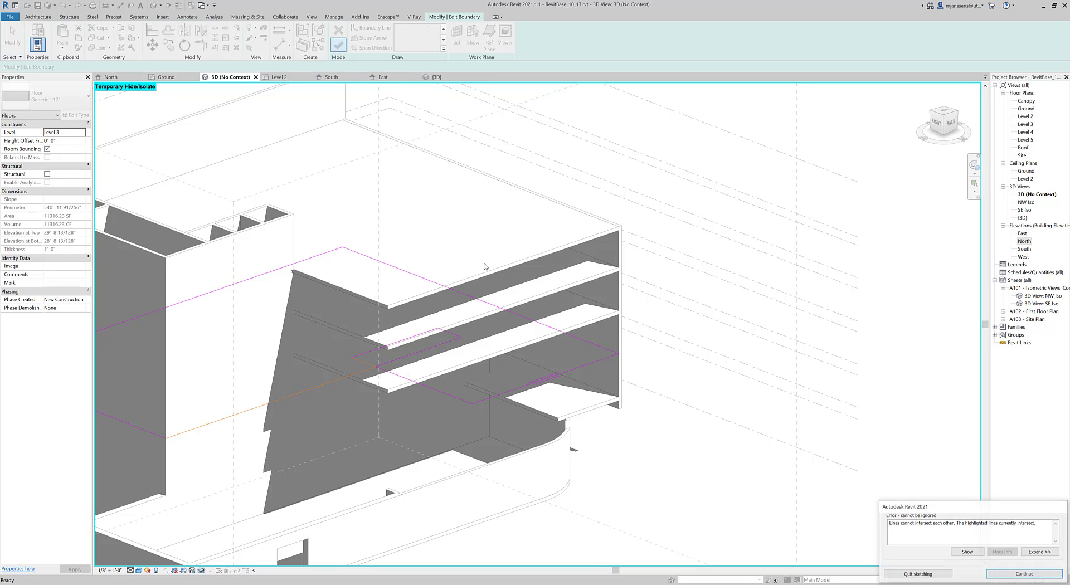
click(1013, 577)
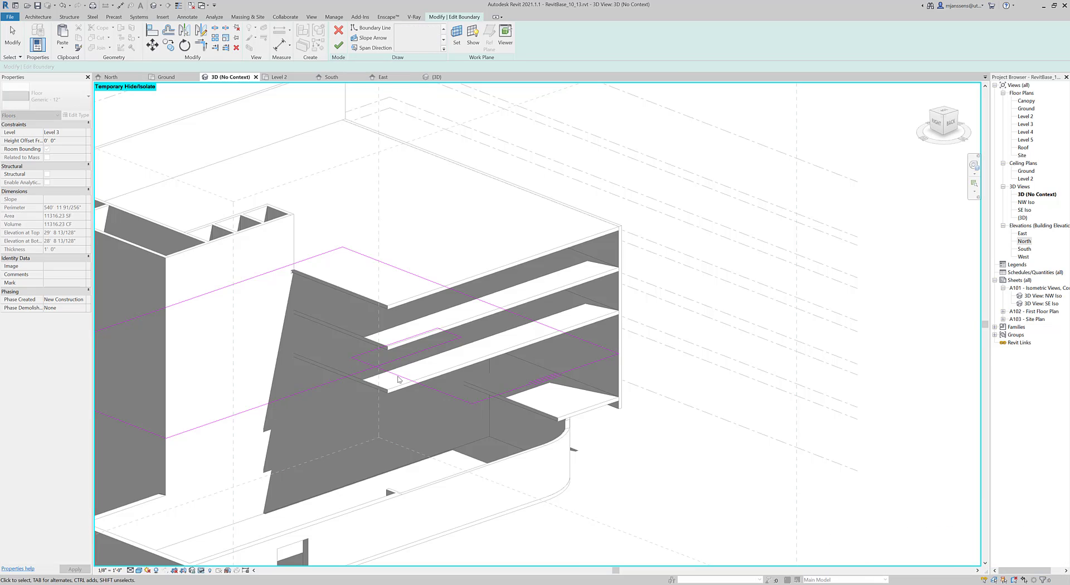
Try to finish the Level 3 floor sketch again, quit it and discard its boundary edits.
scroll(376, 382, up, 2)
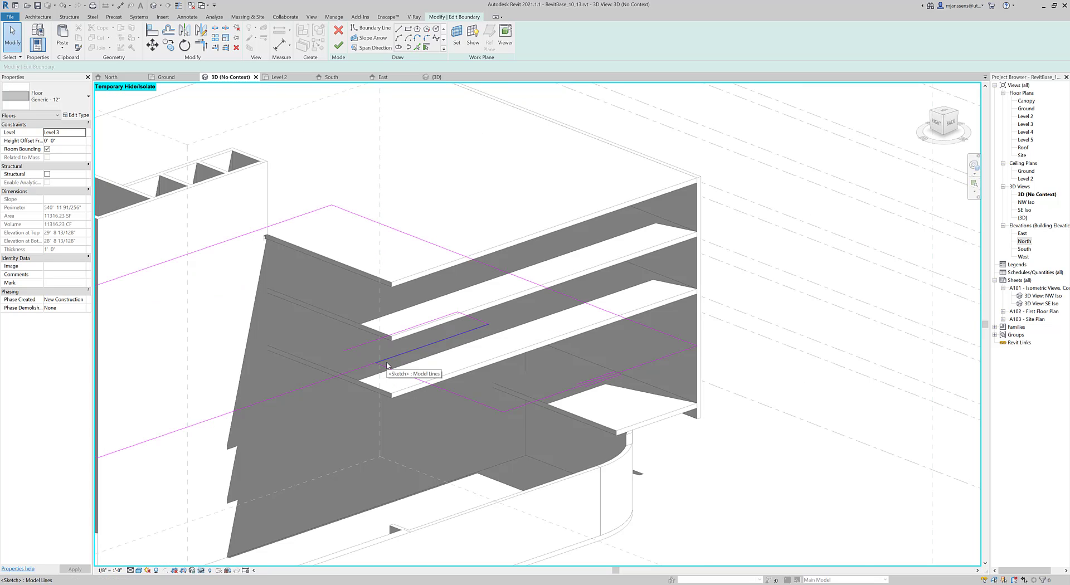
scroll(387, 365, down, 1)
scroll(387, 365, up, 3)
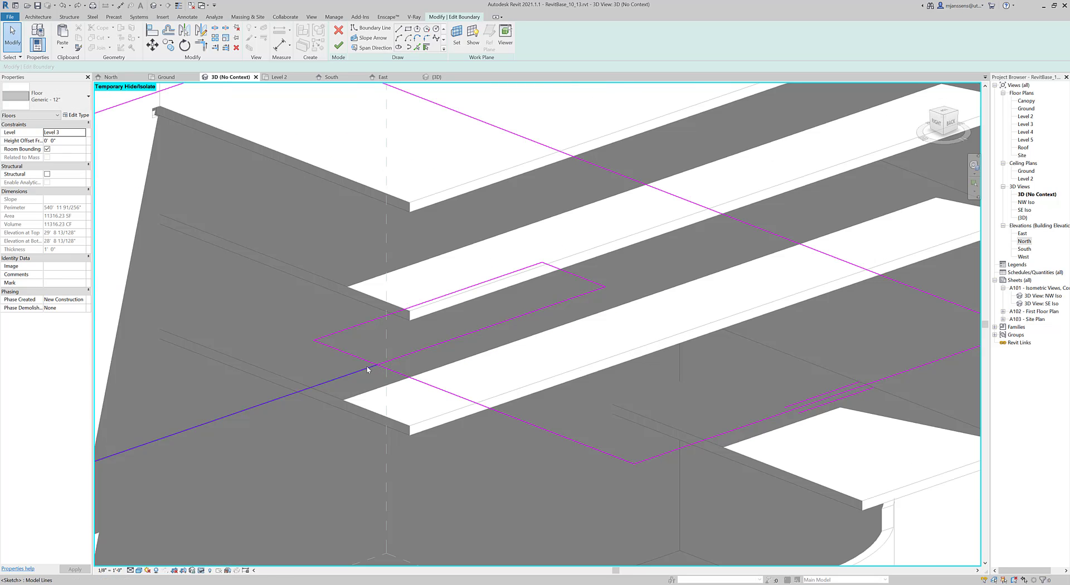
click(199, 48)
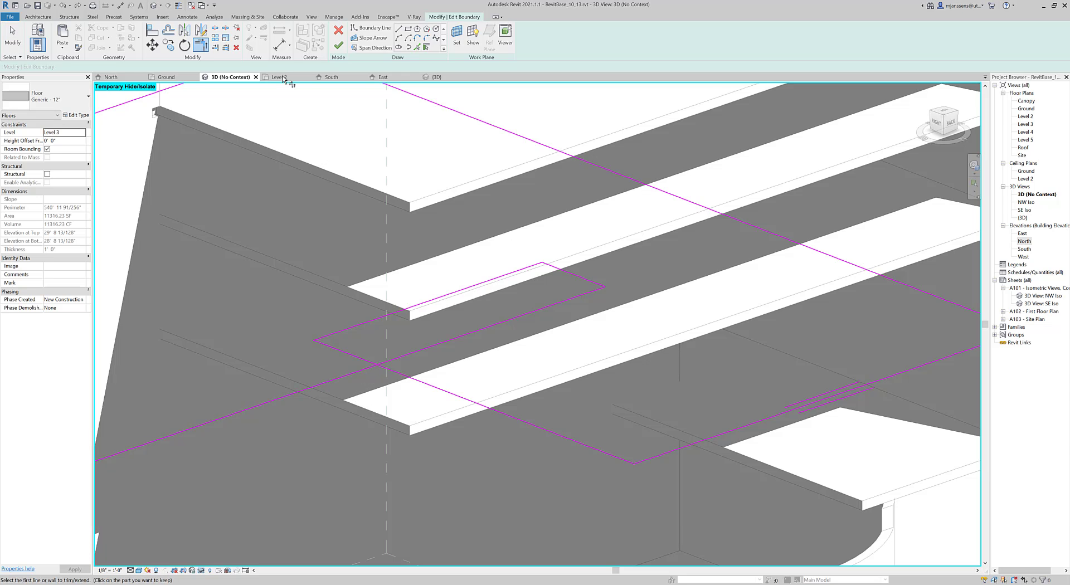
click(337, 45)
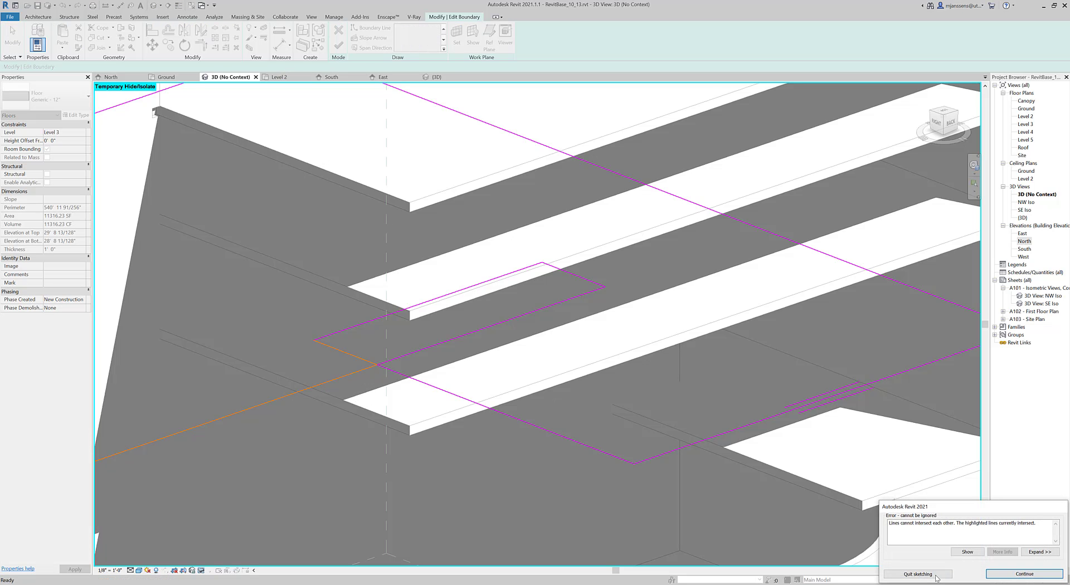
click(919, 574)
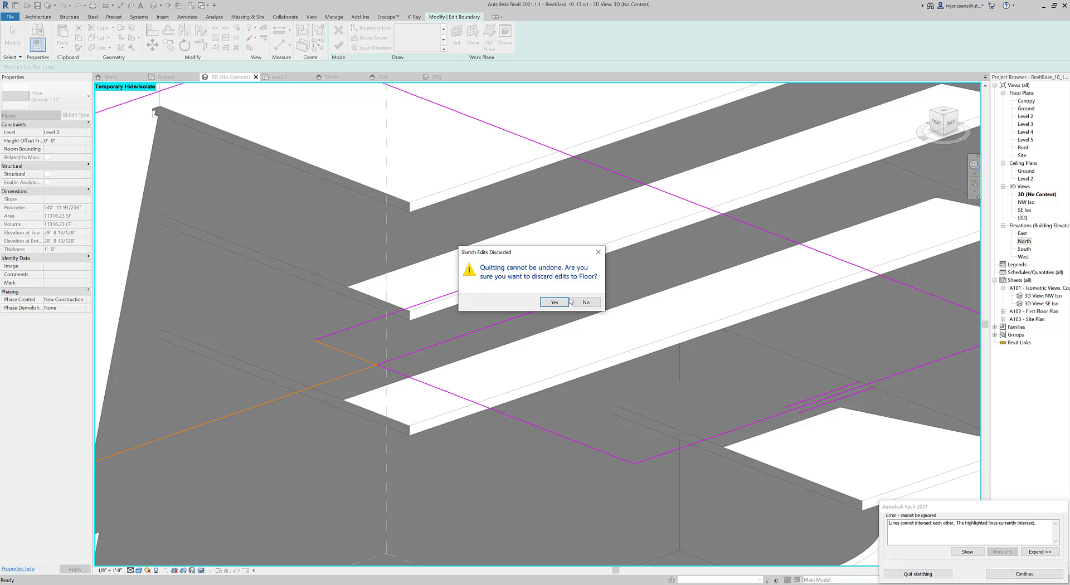
click(554, 302)
Reopen the Level 3 floor's boundary for editing.
scroll(365, 425, up, 5)
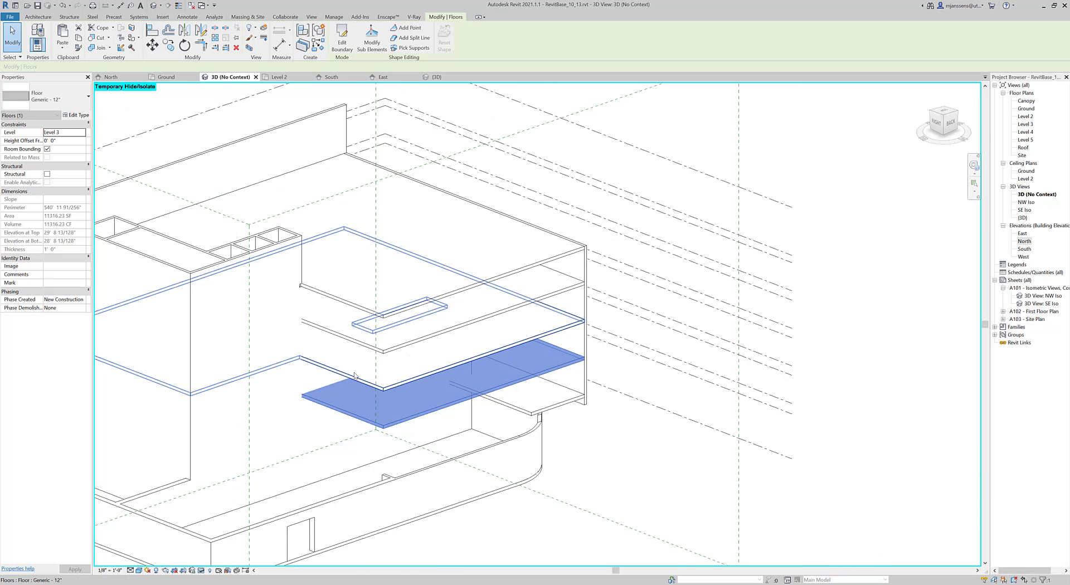
double_click(365, 425)
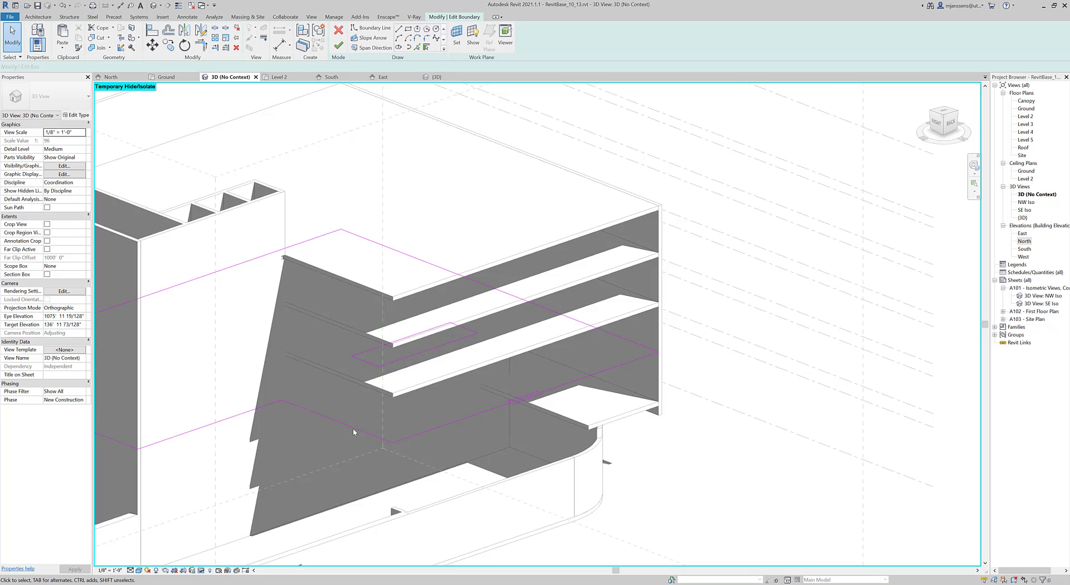
middle_drag(339, 423, 405, 417)
scroll(404, 417, up, 1)
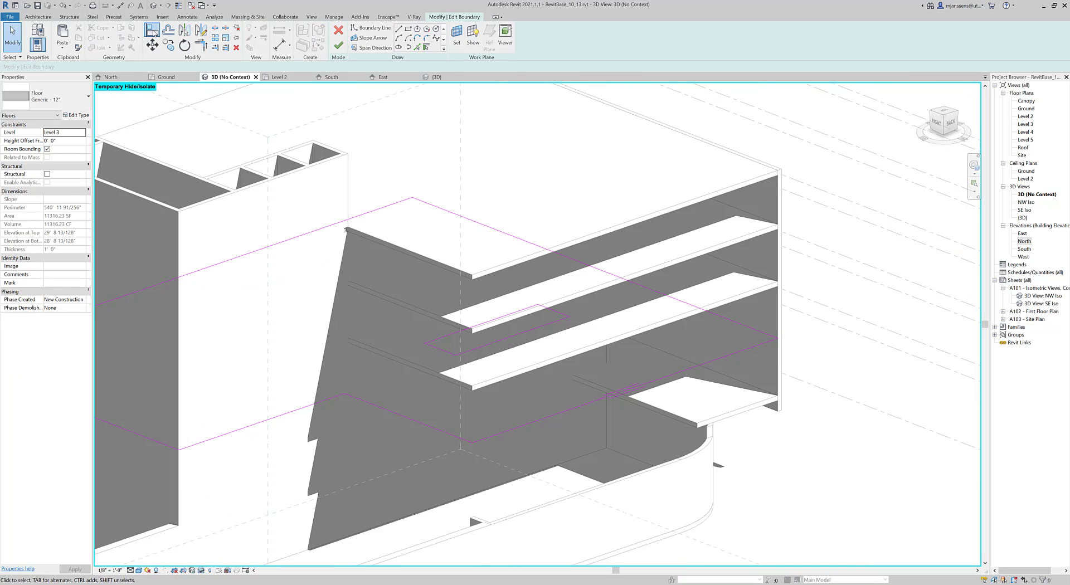
Try to align the Level 3 floor's outer edge line with the short side of the shaft opening.
click(152, 32)
click(443, 350)
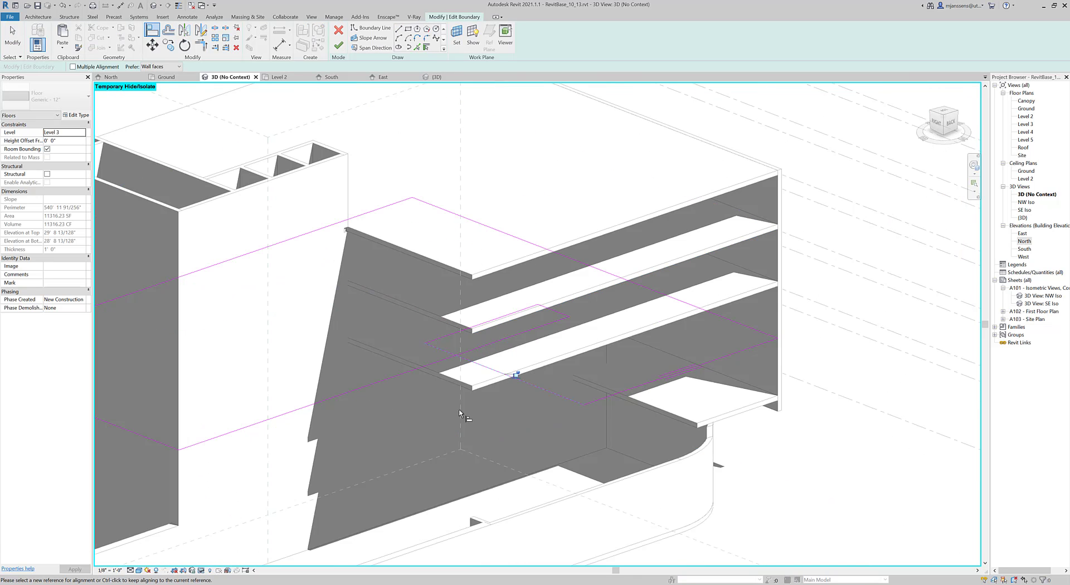
scroll(460, 342, up, 5)
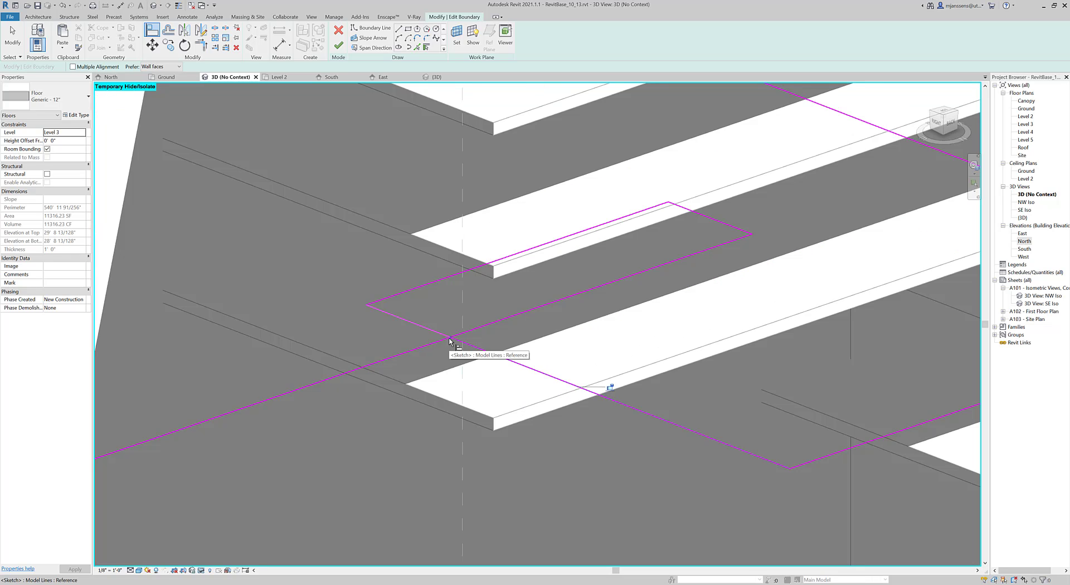
click(444, 339)
key(Escape)
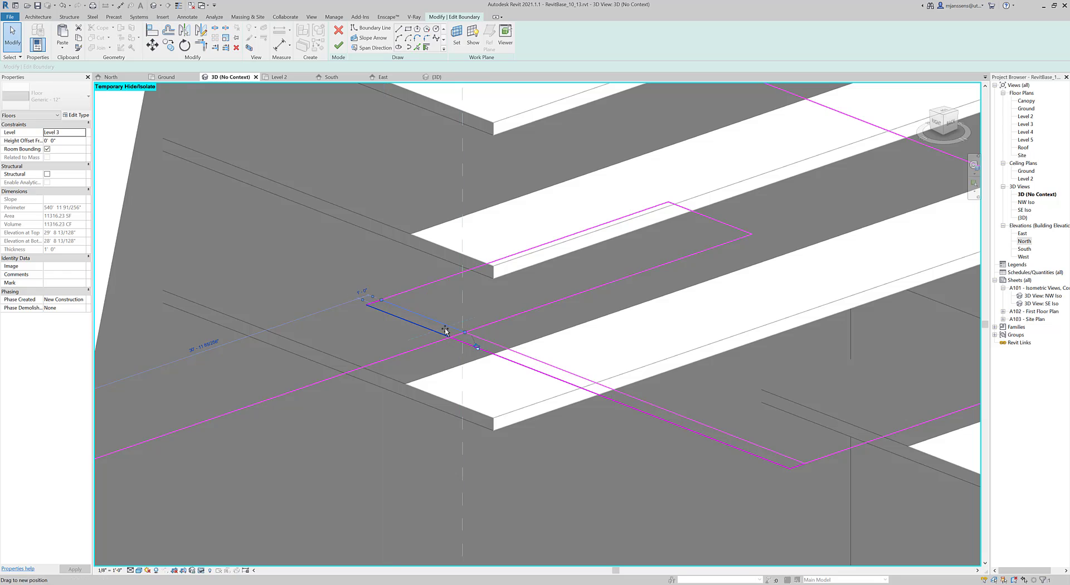
click(440, 332)
click(449, 342)
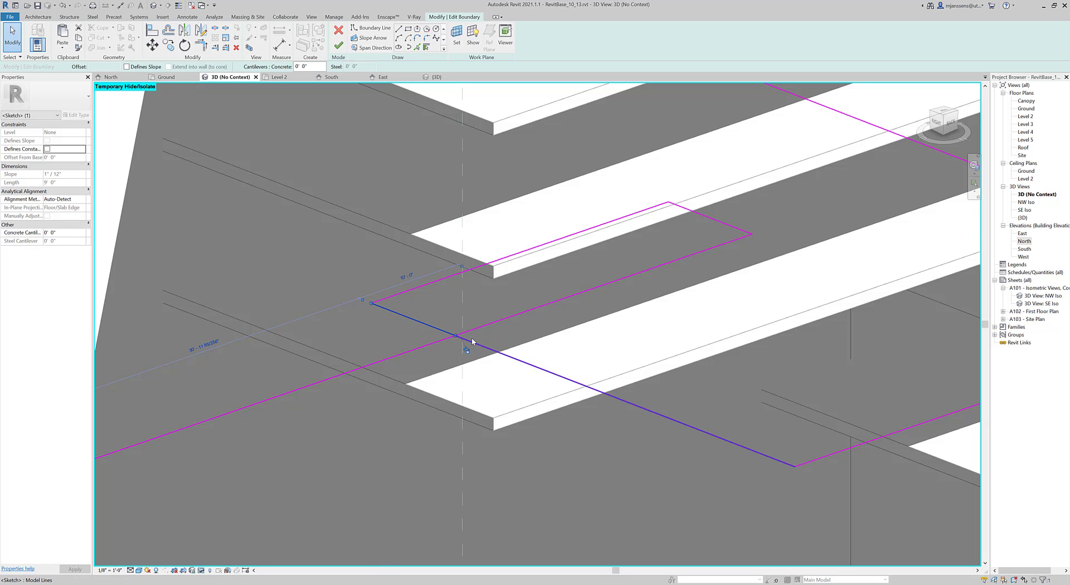
scroll(472, 339, down, 5)
key(Escape)
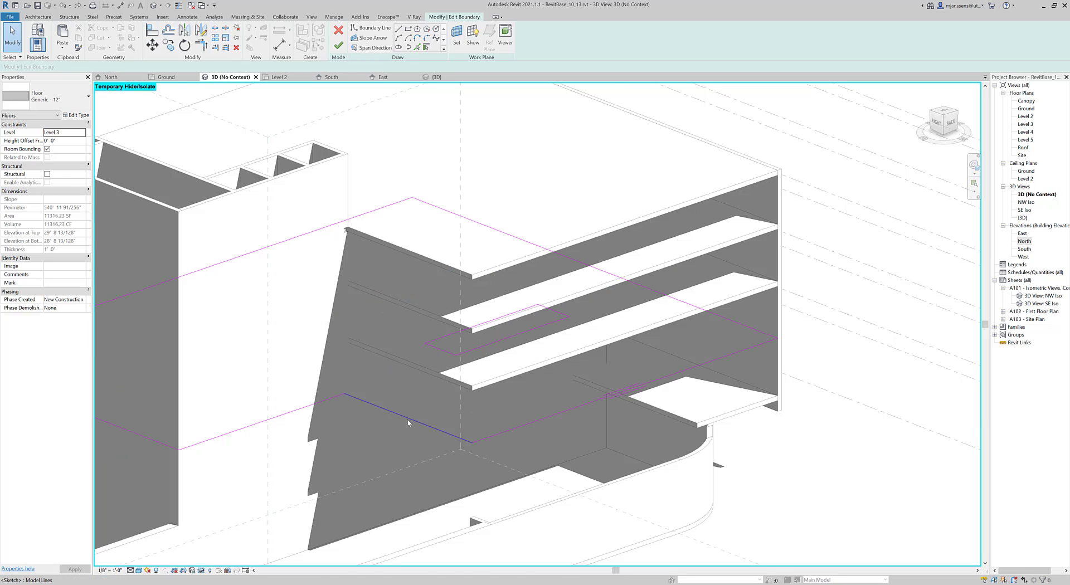
Move the Level 3 floor's outer edge line inward to just beside the shaft opening's corner and finish the boundary sketch.
scroll(497, 392, up, 1)
click(497, 390)
drag(512, 380, 518, 376)
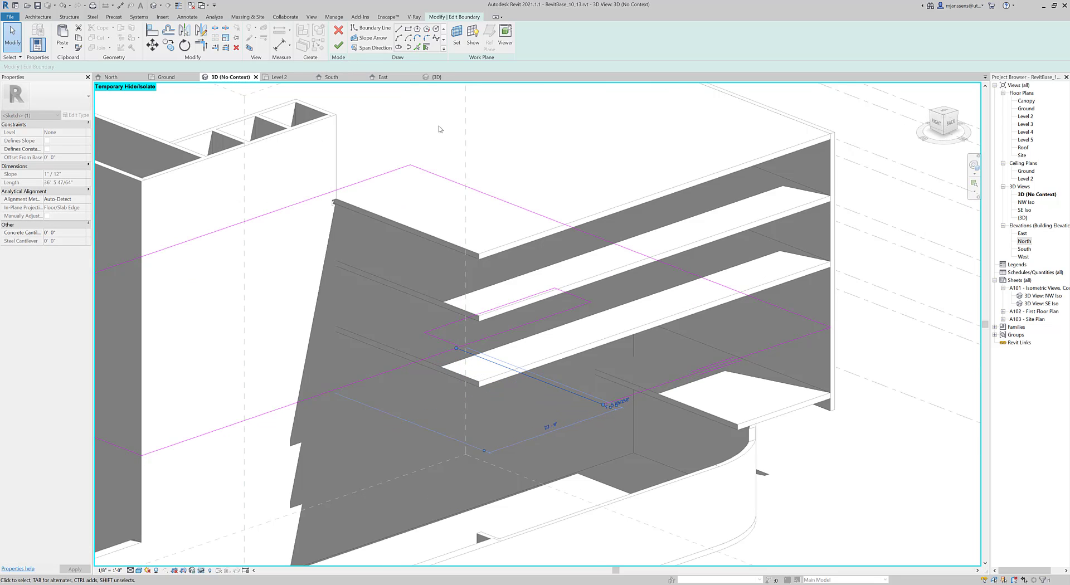
scroll(518, 376, down, 3)
click(338, 46)
click(555, 306)
scroll(525, 456, up, 3)
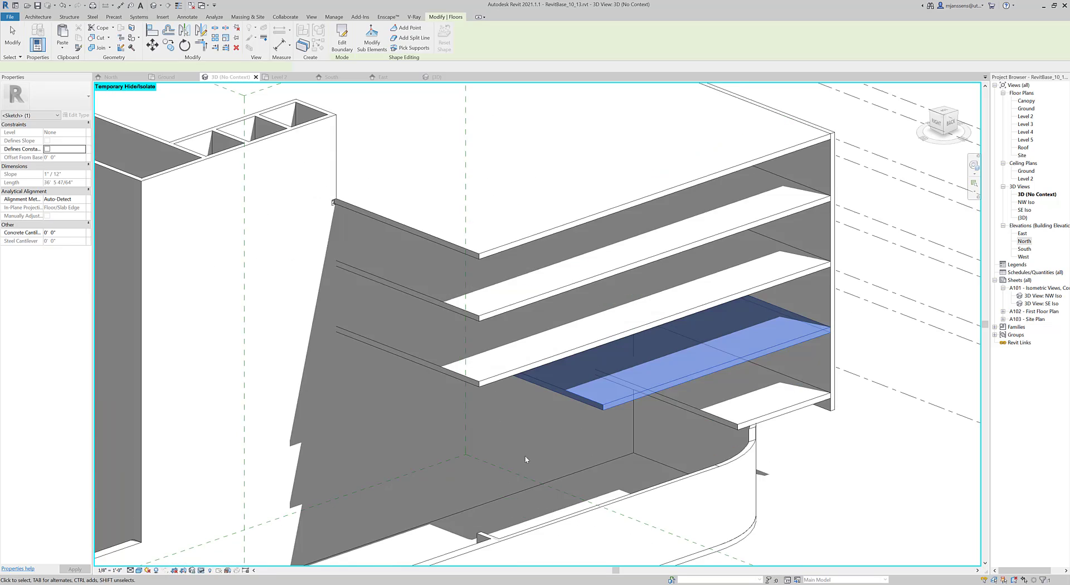
mouse_move(526, 456)
shift+middle_down()
mouse_move(525, 439)
mouse_move(570, 426)
mouse_move(580, 378)
mouse_move(501, 340)
mouse_move(506, 387)
shift+middle_up()
key(Escape)
scroll(472, 322, down, 3)
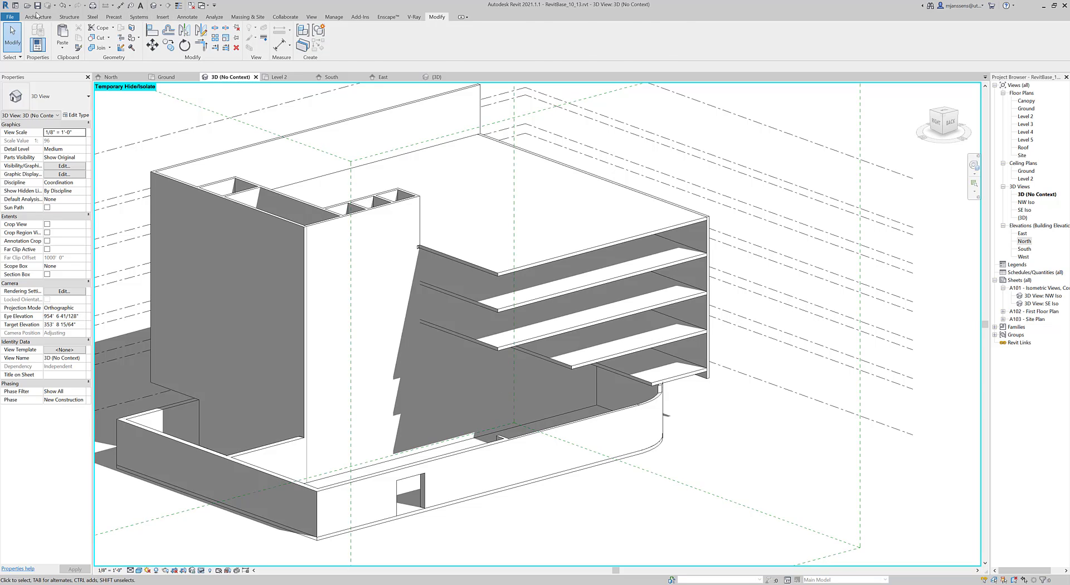
click(37, 17)
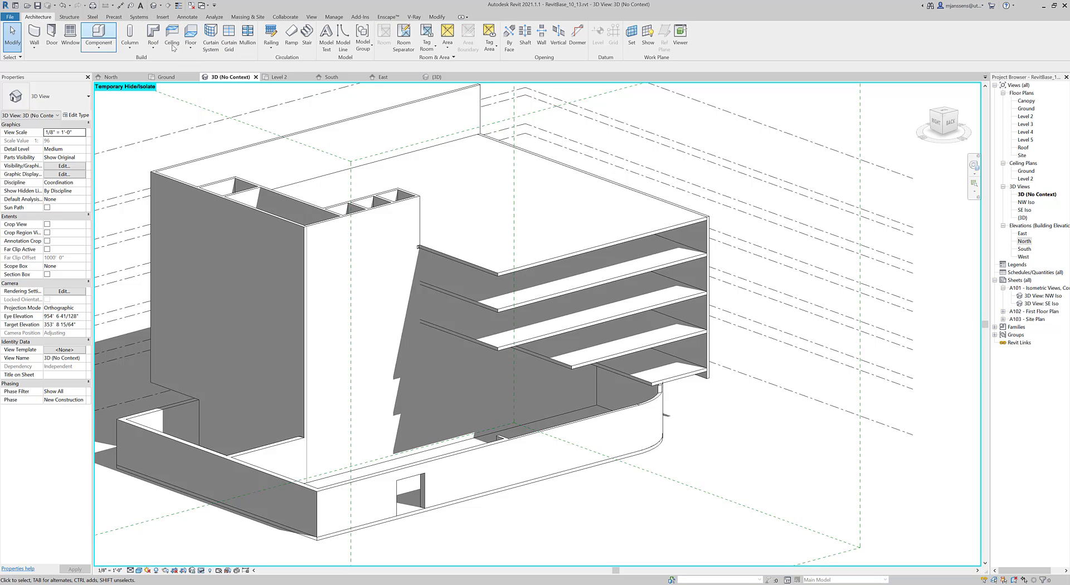
click(524, 49)
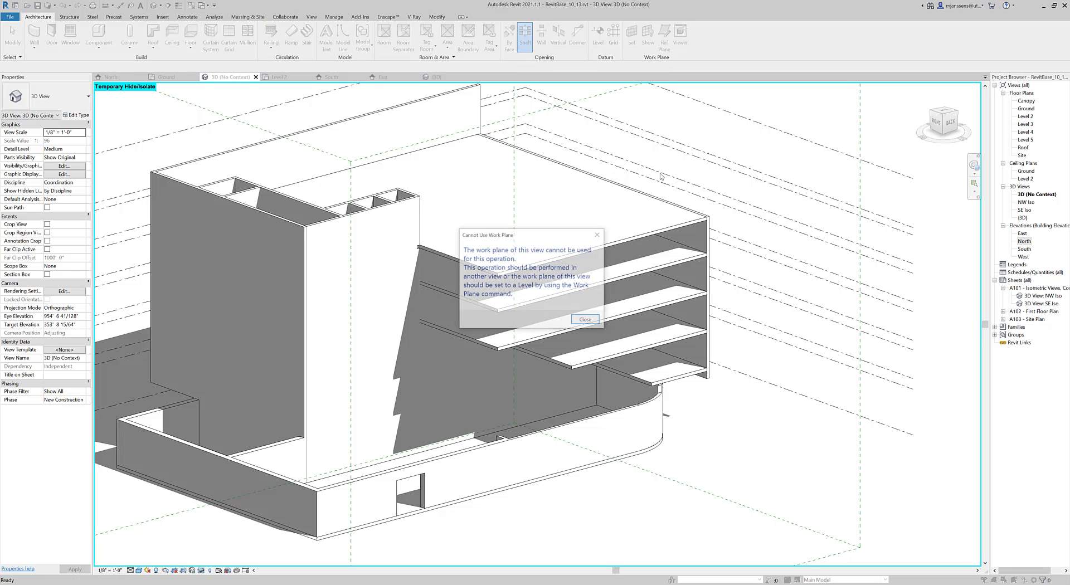
click(583, 321)
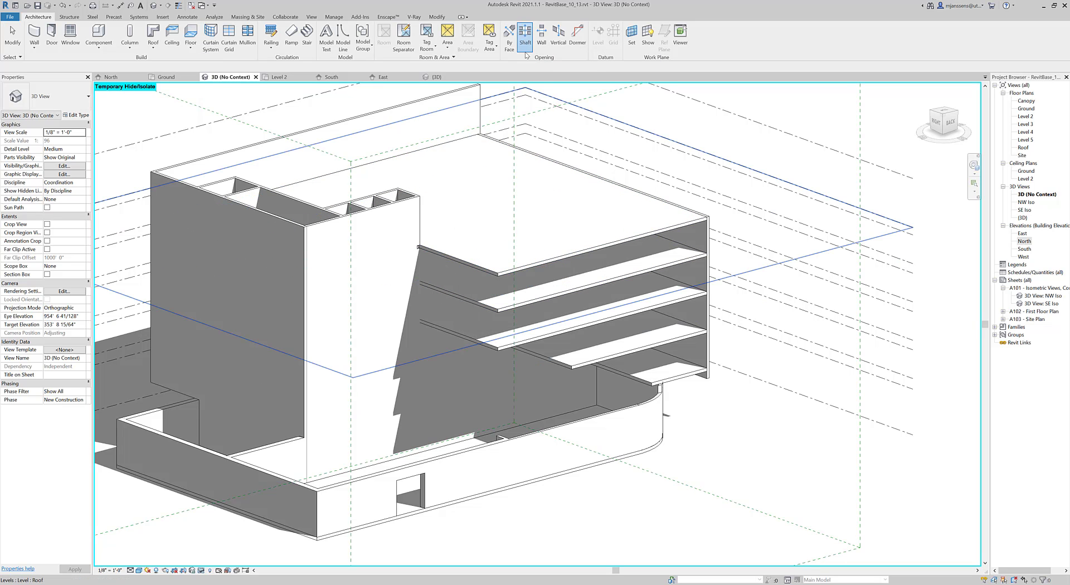
key(Escape)
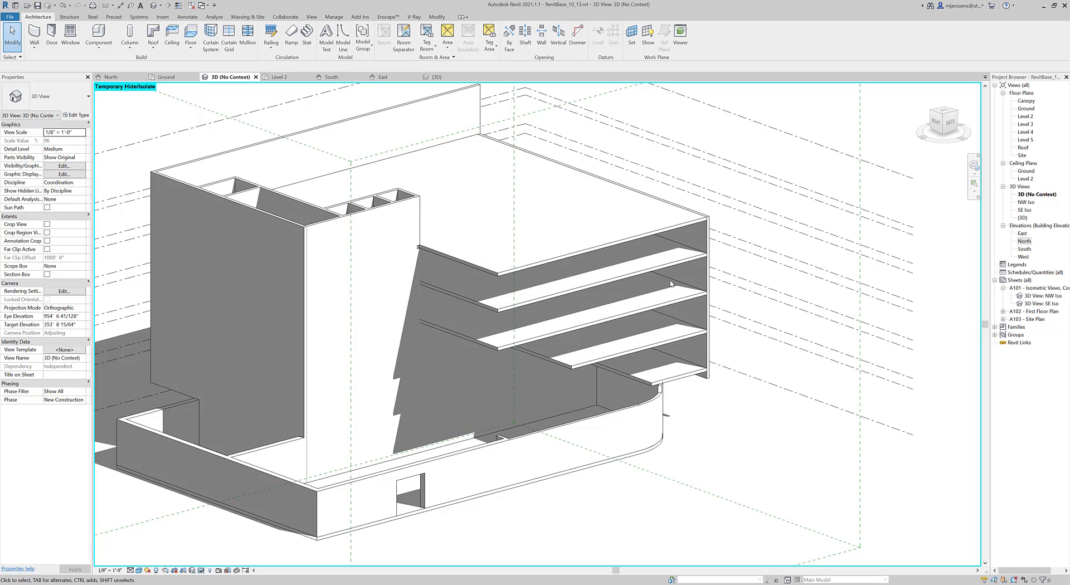
In the Level 2 floor plan, start a shaft opening and outline the three shaft cells beside the tall cell with a 29'-6" by 9'-0" rectangle.
double_click(1025, 117)
scroll(576, 303, down, 2)
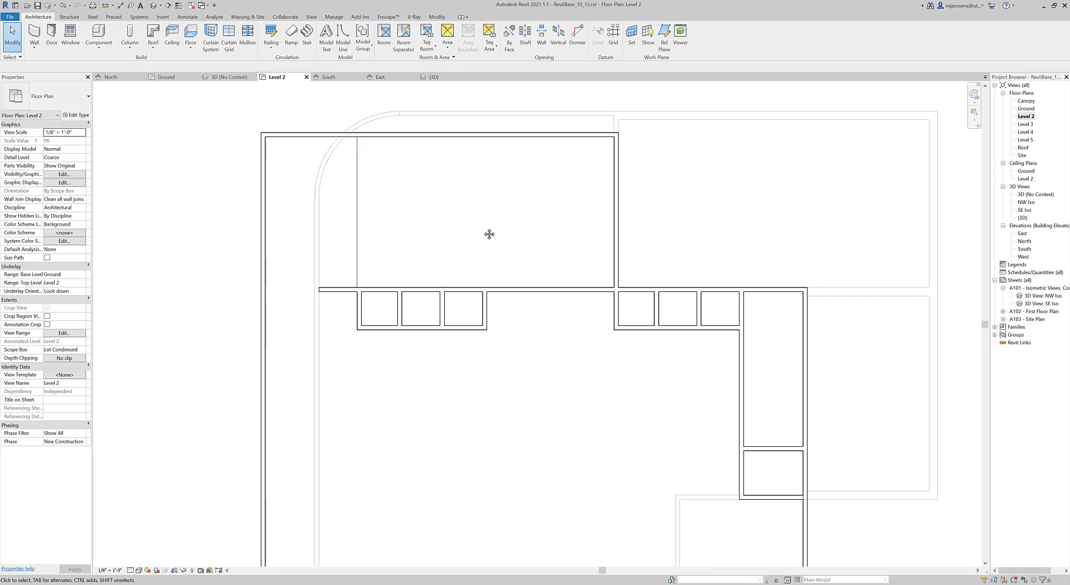
middle_drag(489, 232, 467, 123)
click(526, 46)
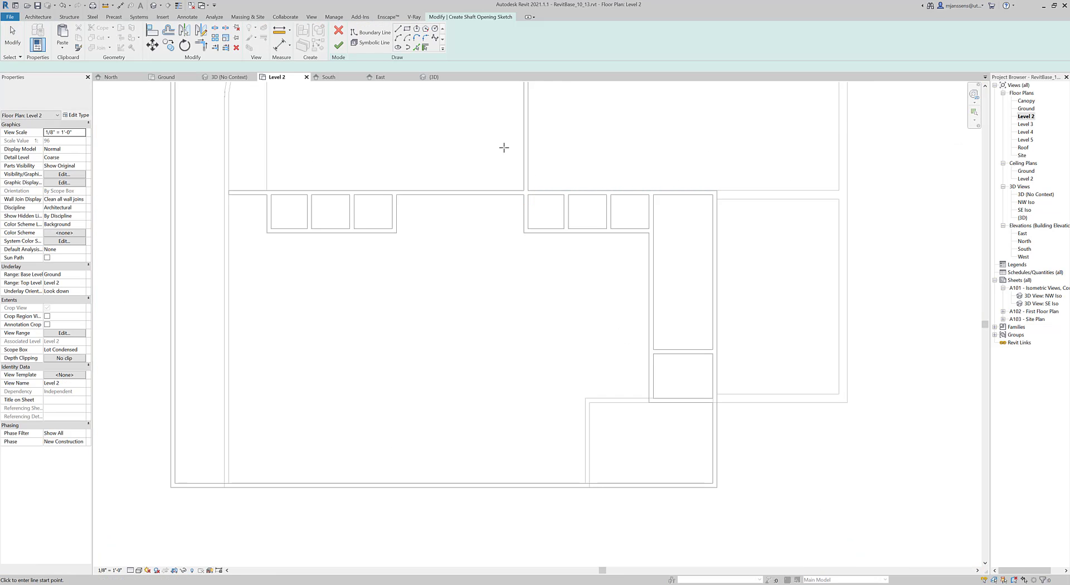
middle_drag(630, 228, 573, 227)
scroll(473, 196, up, 1)
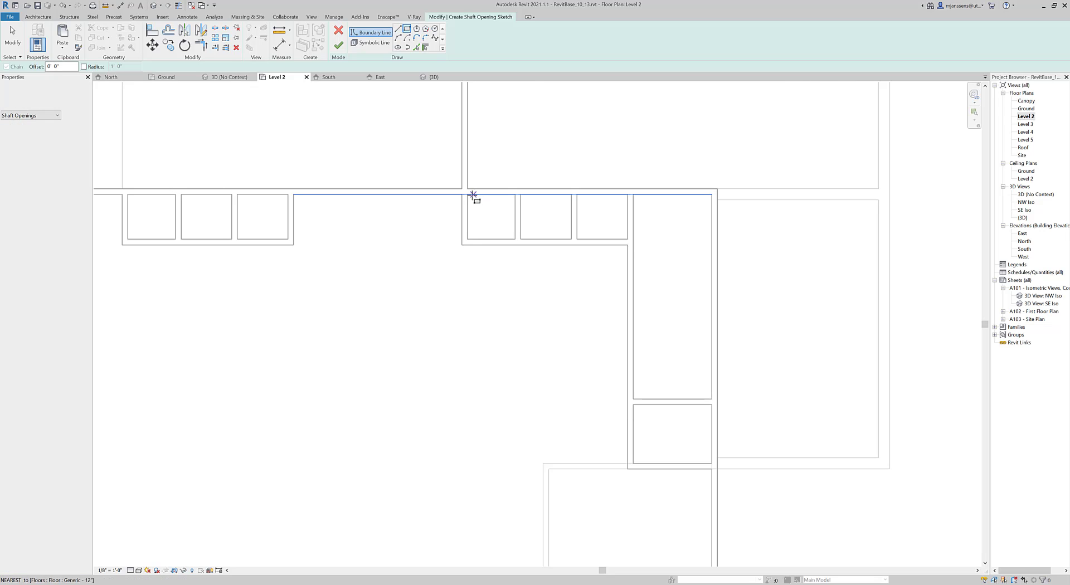
click(461, 245)
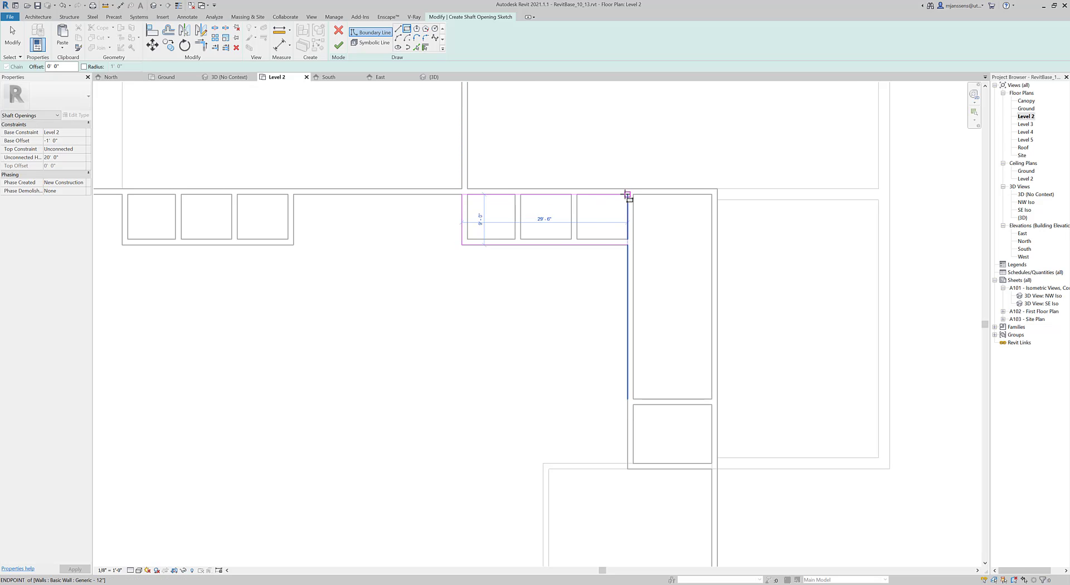
click(628, 195)
Try to sketch a rectangular boundary along the inner wall faces of the tall shaft cell.
click(634, 194)
middle_drag(659, 263, 597, 168)
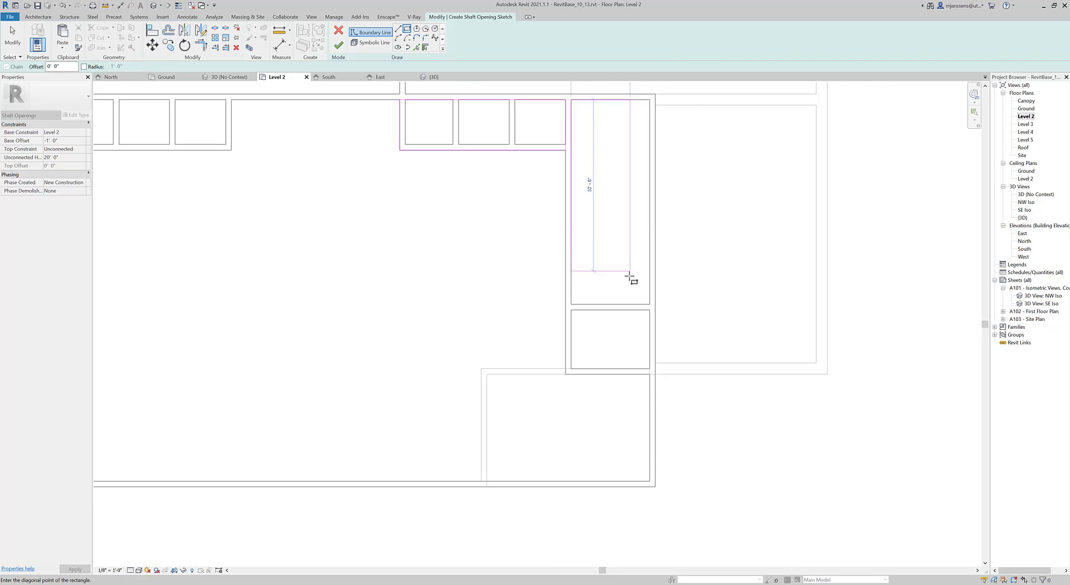
click(648, 304)
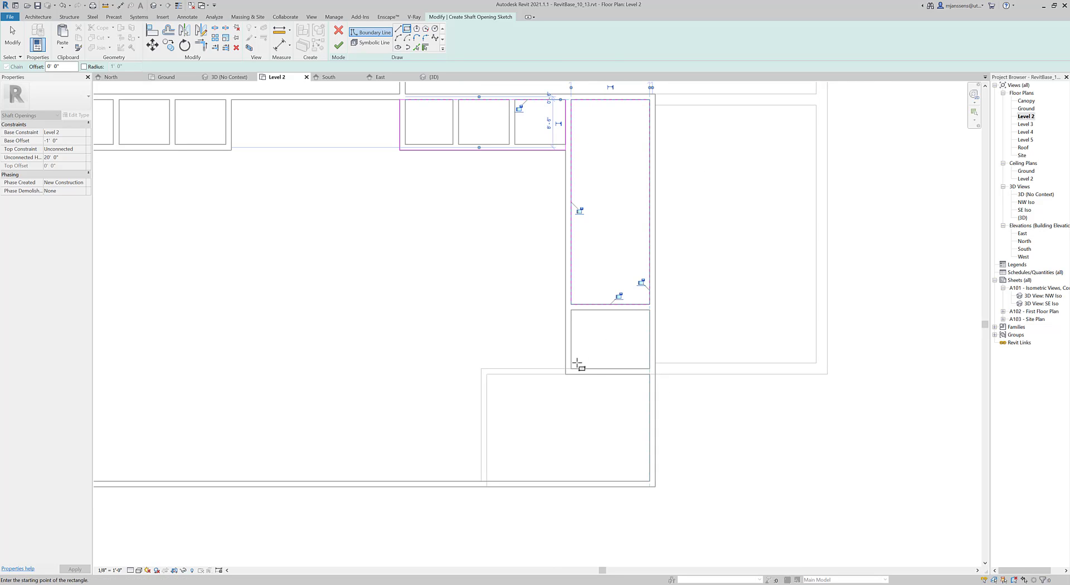
key(Escape)
key(Escape)
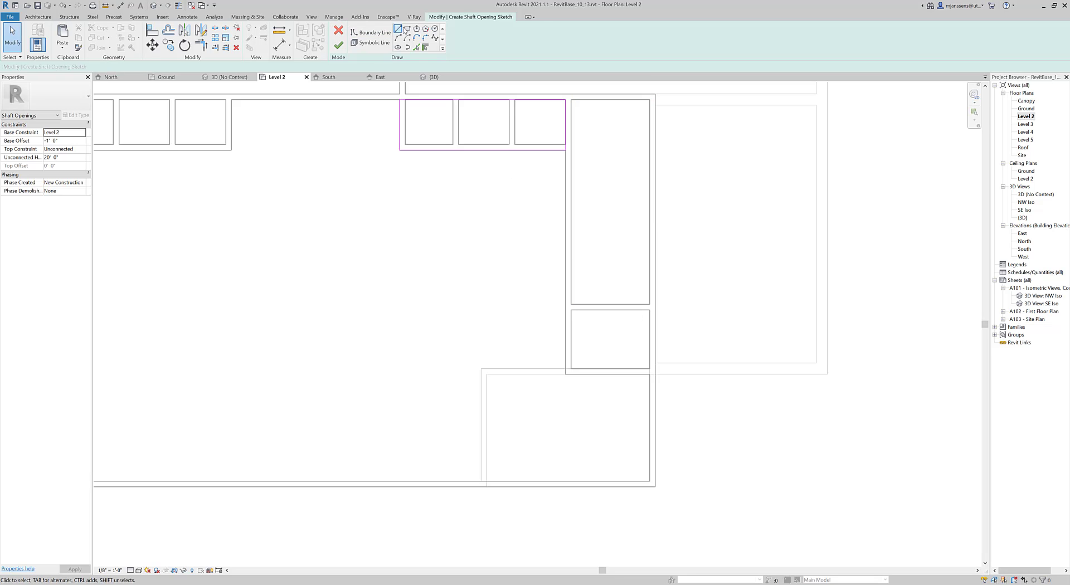
Sketch a rectangular shaft boundary around the separate row of three cells at the plan's other side.
click(424, 47)
middle_drag(417, 181, 518, 225)
click(509, 223)
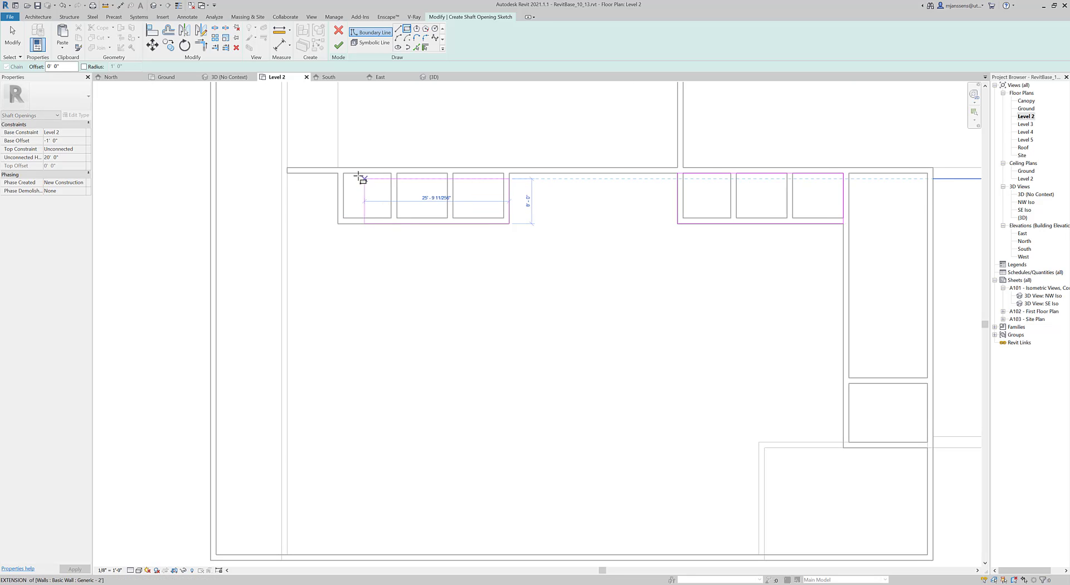
click(338, 174)
Sketch a rectangular shaft boundary 15'-0" wide and about 49 ft long around the tall cell and the smaller cell beneath it.
scroll(736, 294, down, 1)
middle_drag(736, 293, 417, 174)
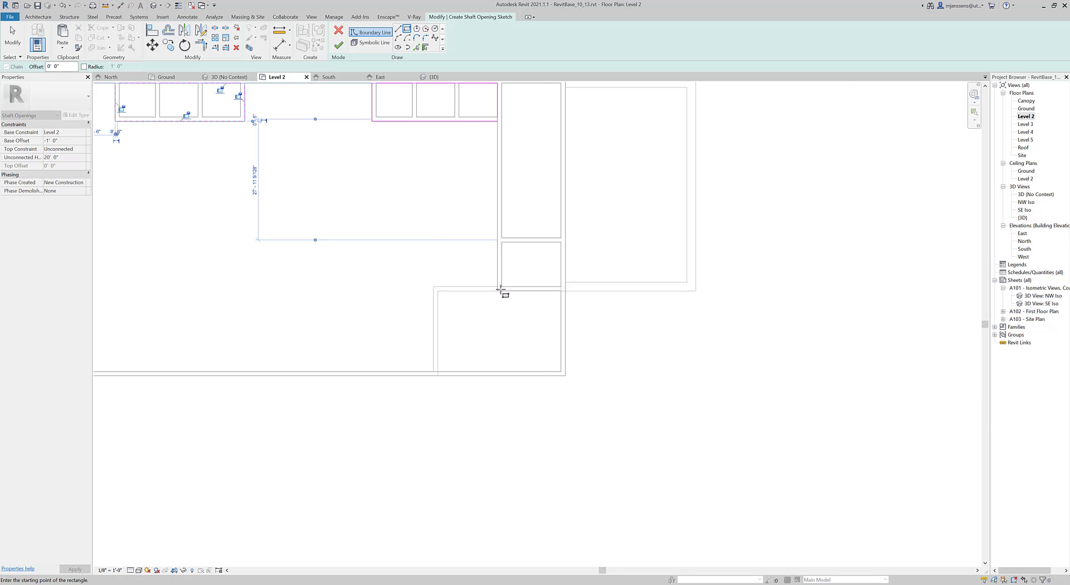
click(497, 291)
middle_drag(549, 184, 525, 290)
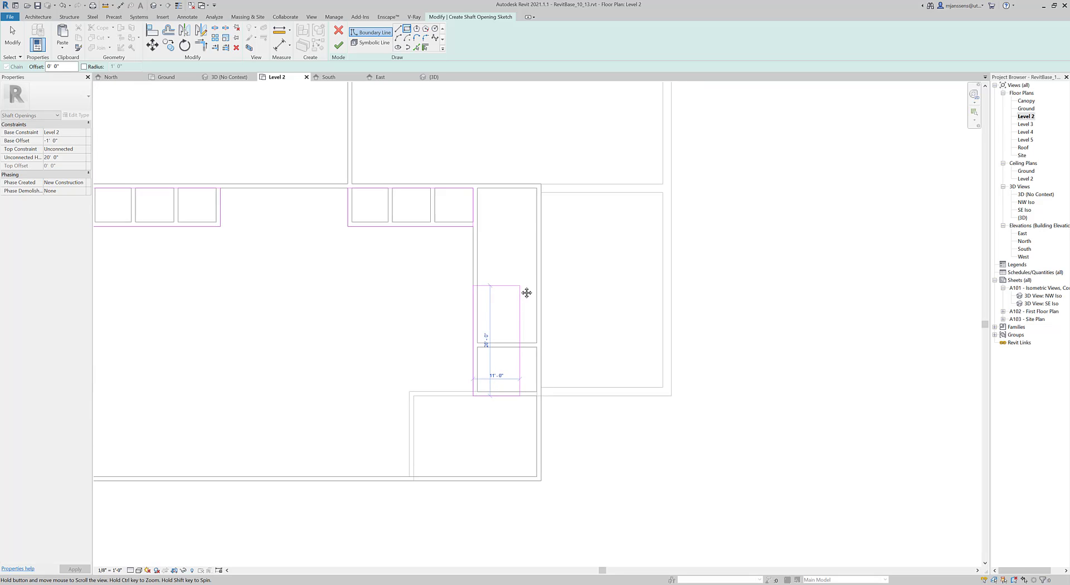
scroll(538, 188, up, 1)
scroll(538, 189, up, 2)
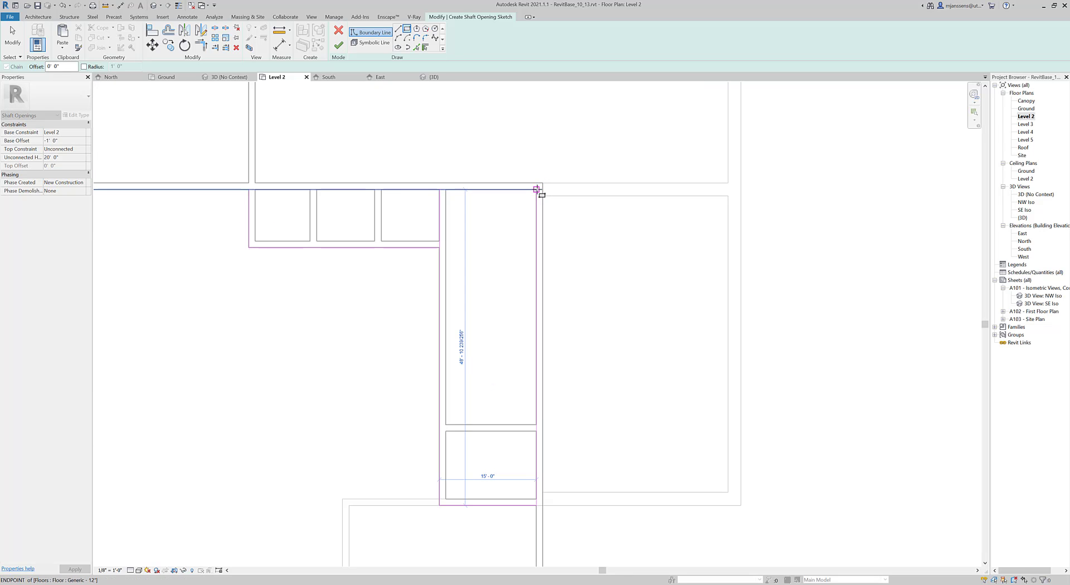
click(537, 190)
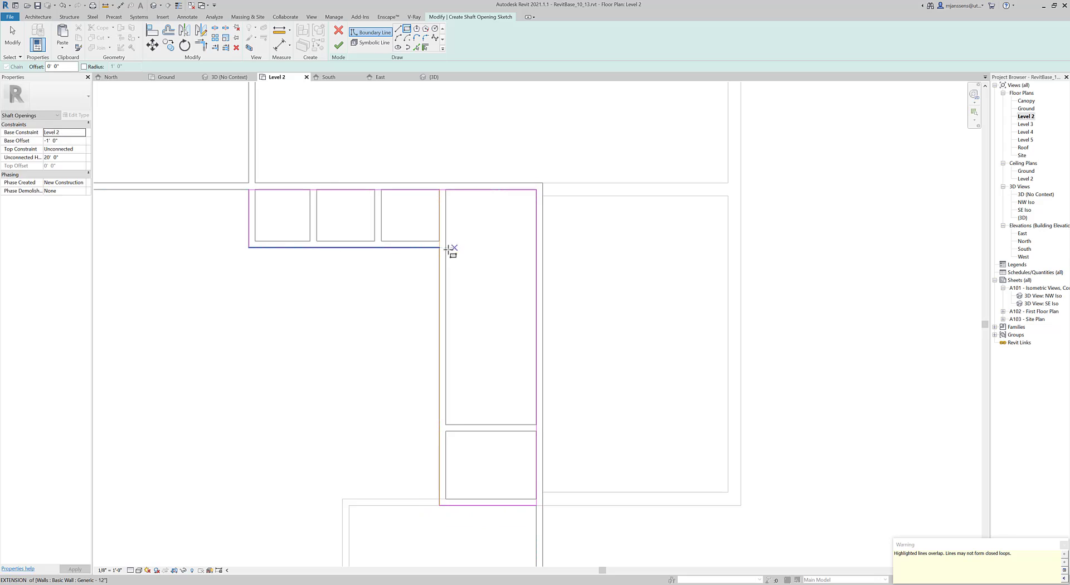
key(Escape)
key(Escape)
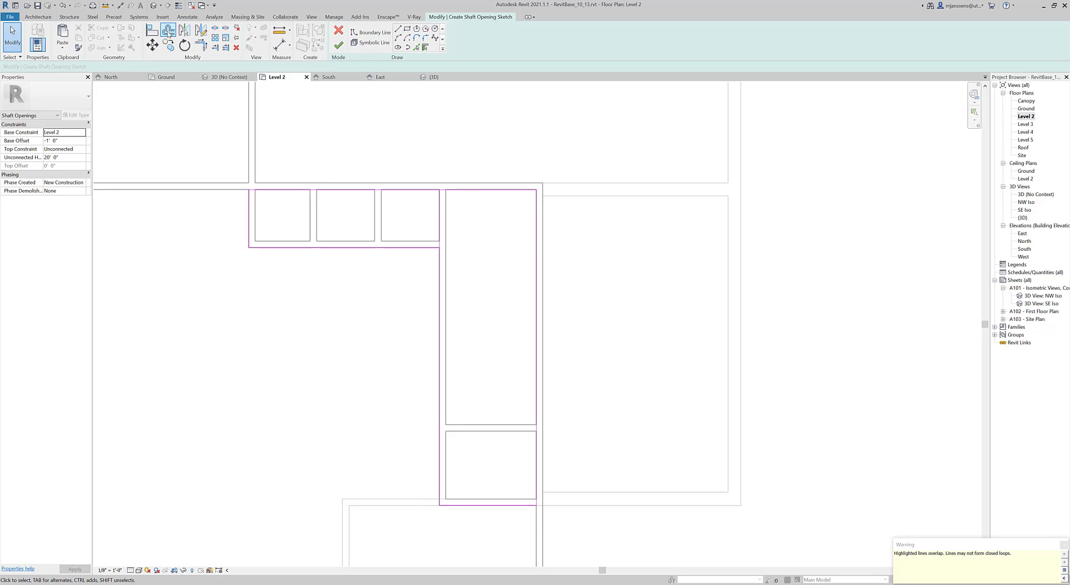
Trim the two overlapping shaft rectangles to a corner and delete the short overlapping line, leaving one L-shaped boundary.
click(200, 45)
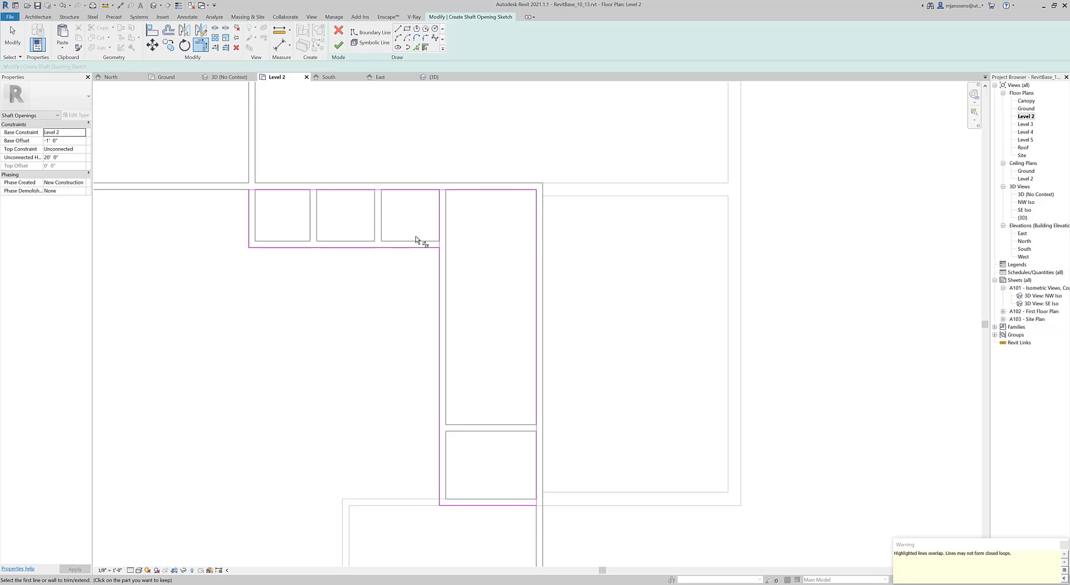
click(429, 247)
click(440, 263)
key(Escape)
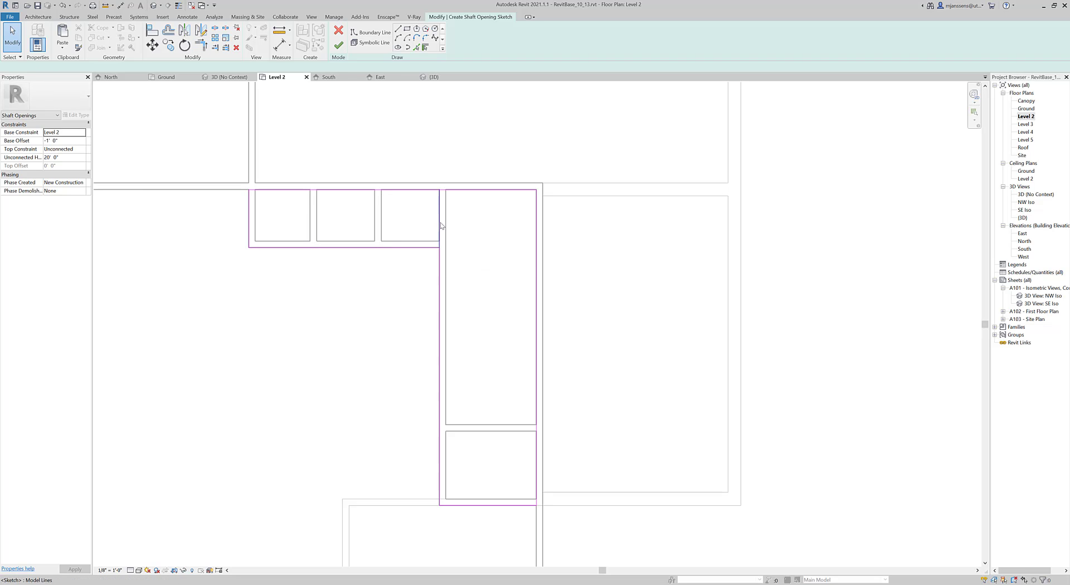
click(440, 226)
key(Delete)
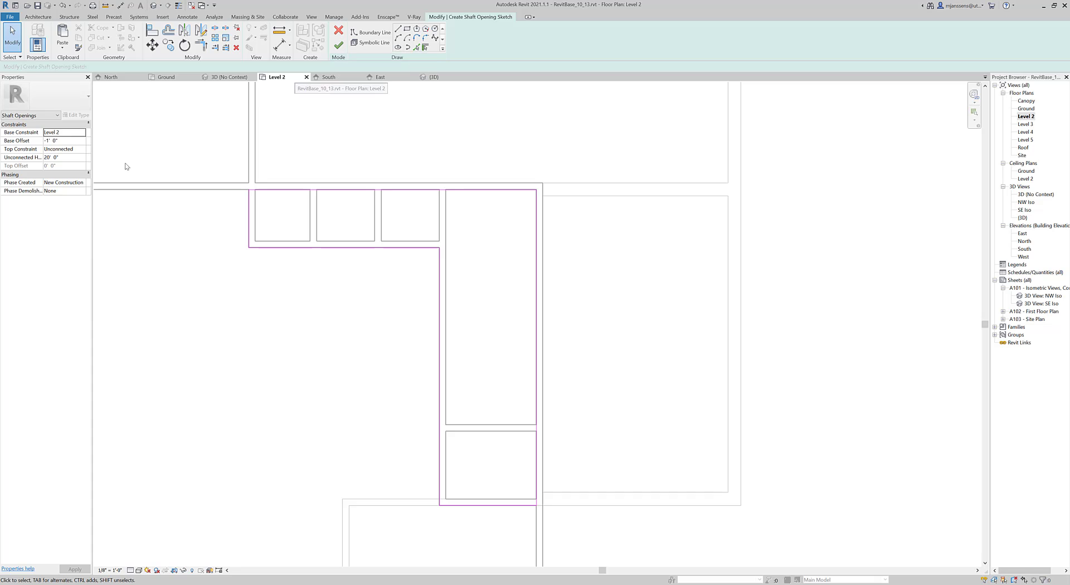
Set the shaft's base constraint to Ground, base offset to 0 and top constraint to Up to level: Canopy, and finish the opening sketch.
middle_drag(126, 166, 178, 173)
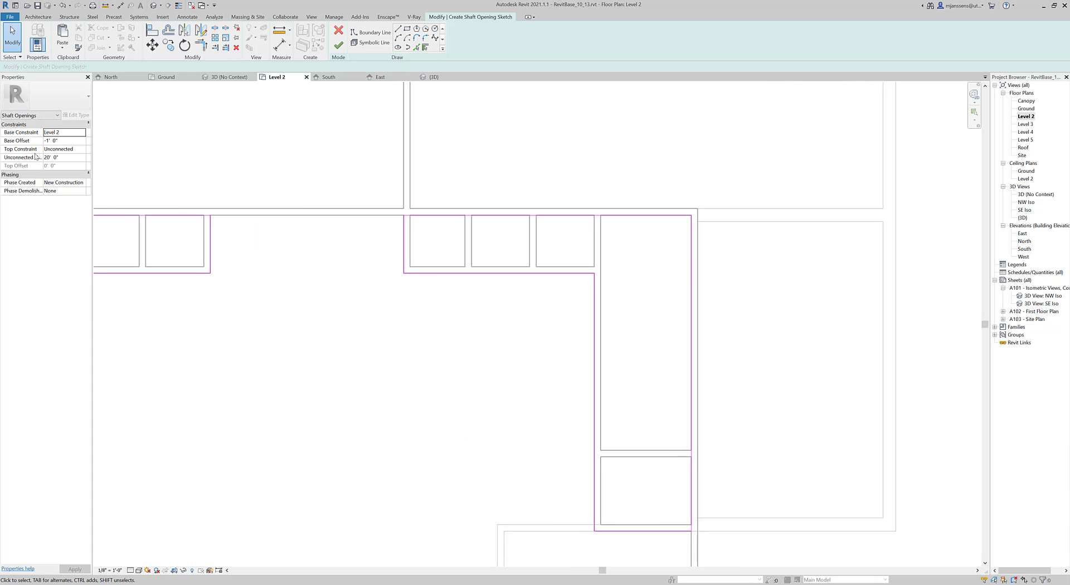
click(84, 134)
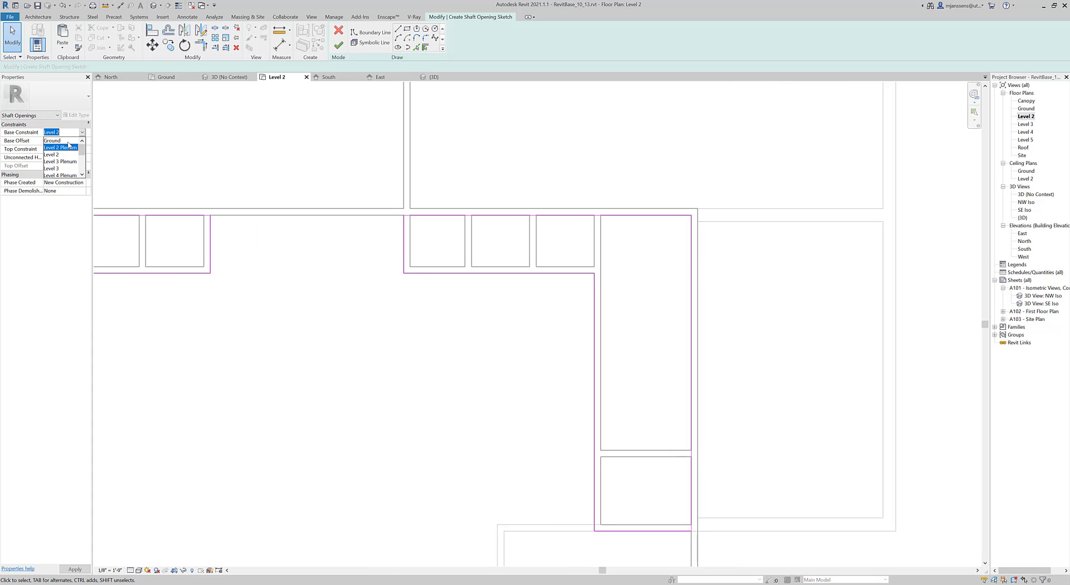
click(64, 141)
click(70, 141)
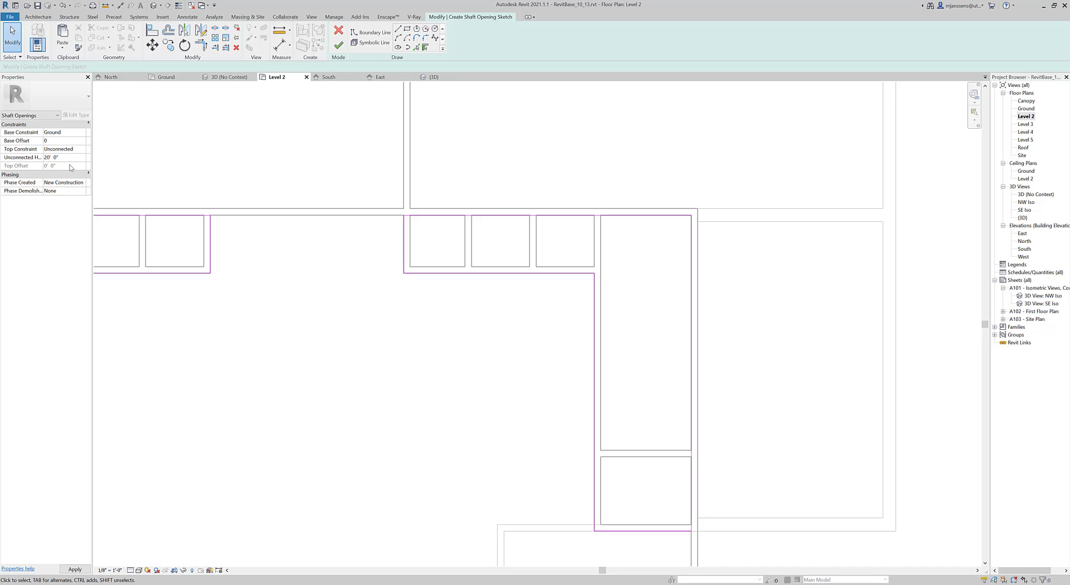
click(81, 149)
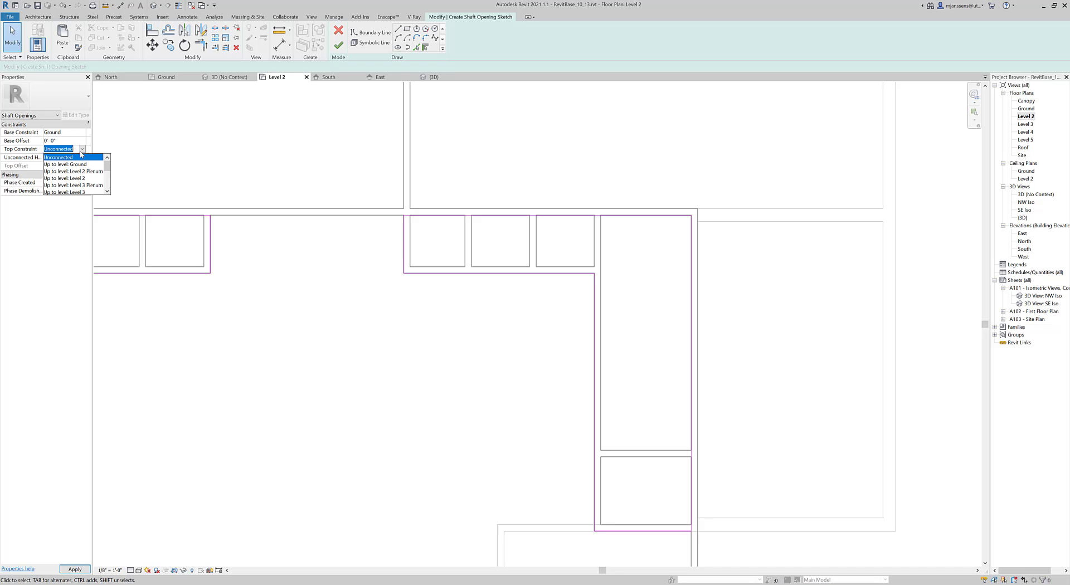
scroll(86, 182, down, 2)
click(84, 186)
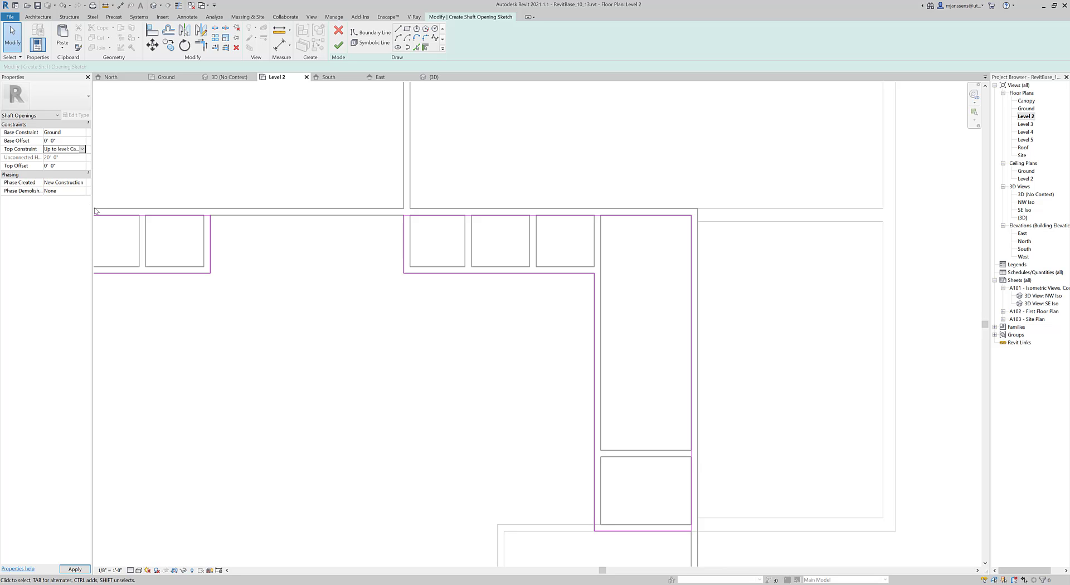
click(338, 46)
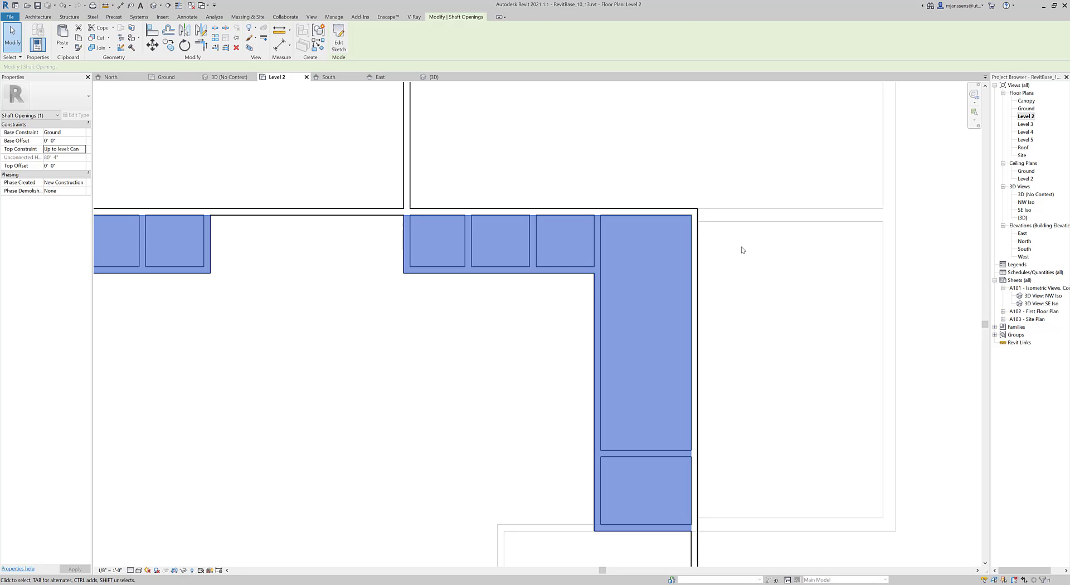
click(742, 189)
Inspect the shaft openings through the roof and floors from several sides in the 3D (No Context) view.
click(207, 78)
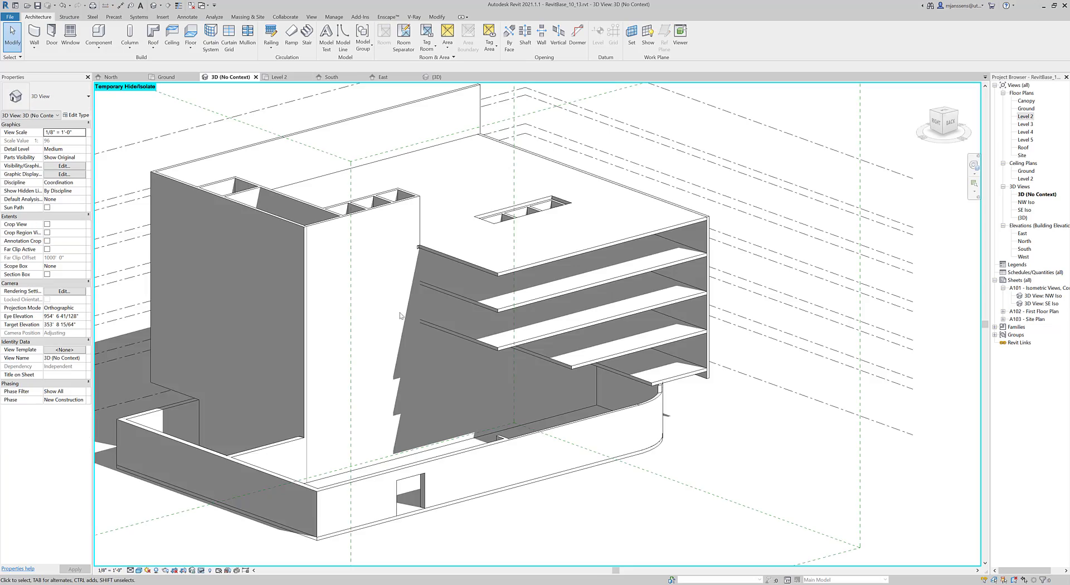
shift+middle_drag(514, 325, 414, 266)
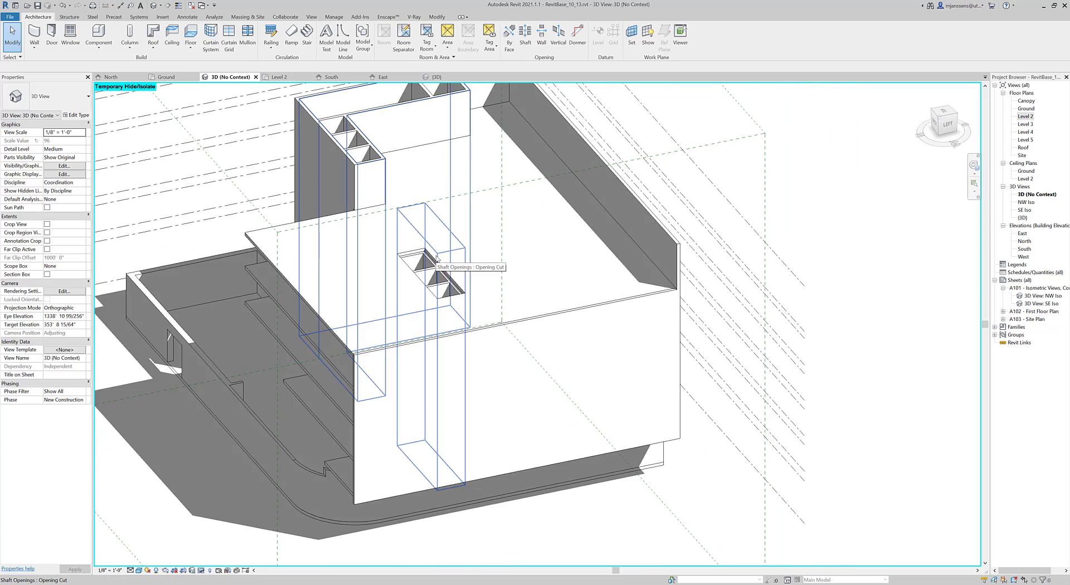
click(437, 258)
shift+middle_drag(438, 258, 443, 192)
drag(443, 193, 443, 170)
key(Escape)
shift+middle_drag(439, 186, 530, 227)
scroll(569, 301, down, 3)
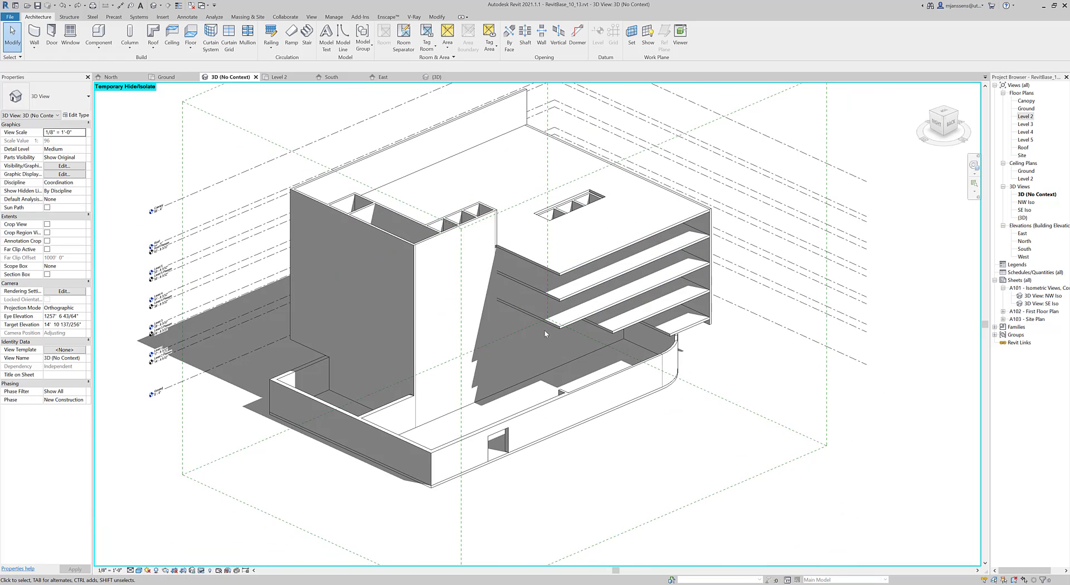
click(562, 330)
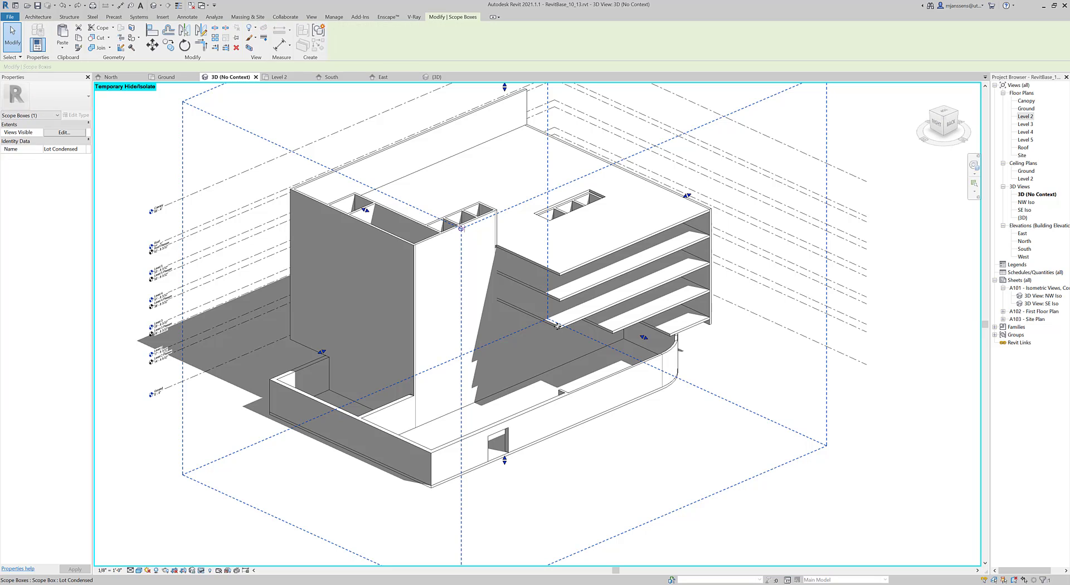
key(Escape)
Change the Level 5 floor's type to 3" LW Concrete on 2" Metal Deck.
click(613, 261)
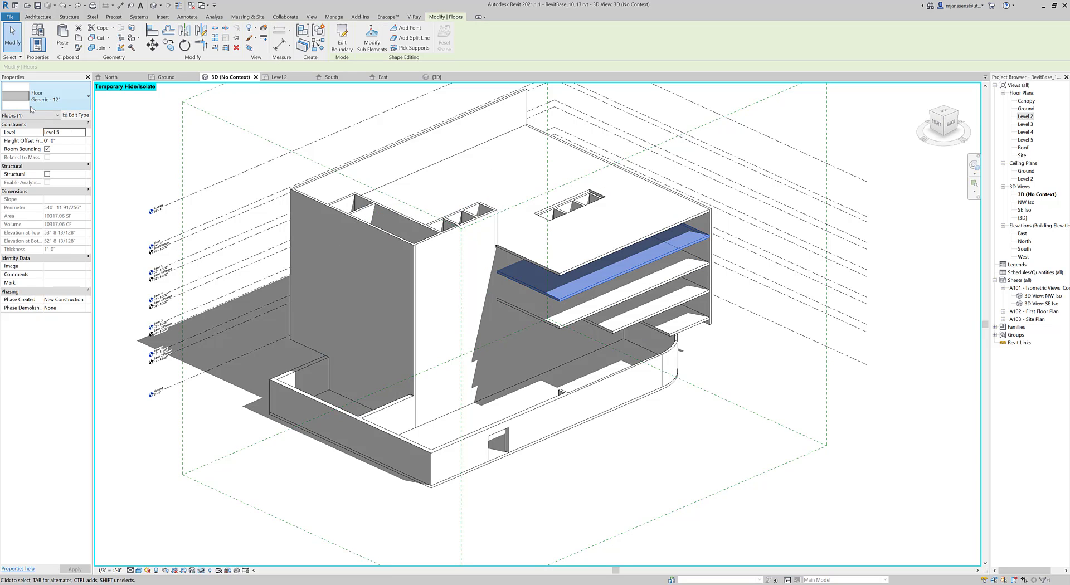
click(43, 104)
click(39, 141)
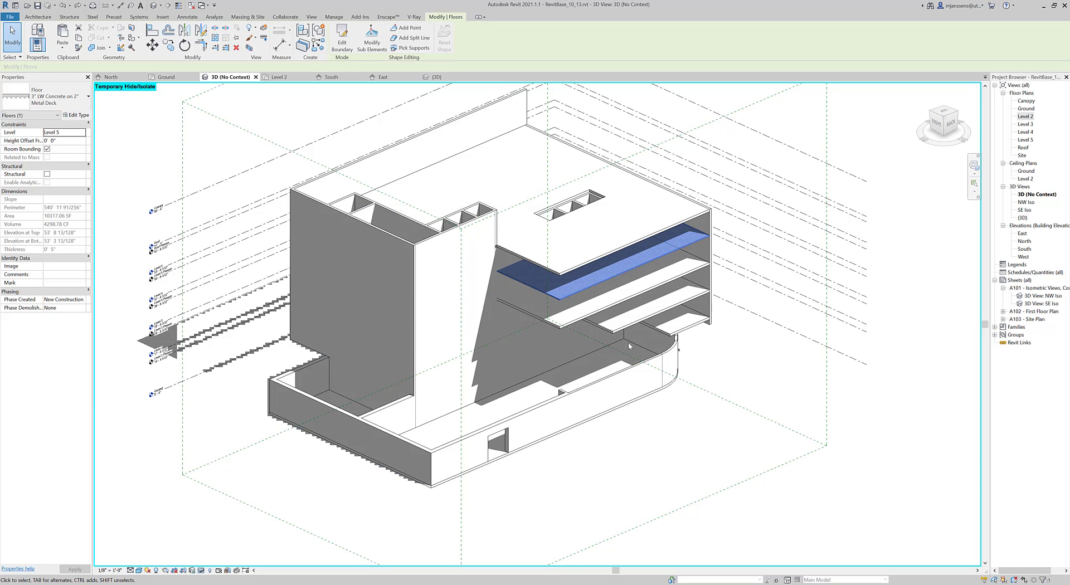
scroll(587, 313, up, 8)
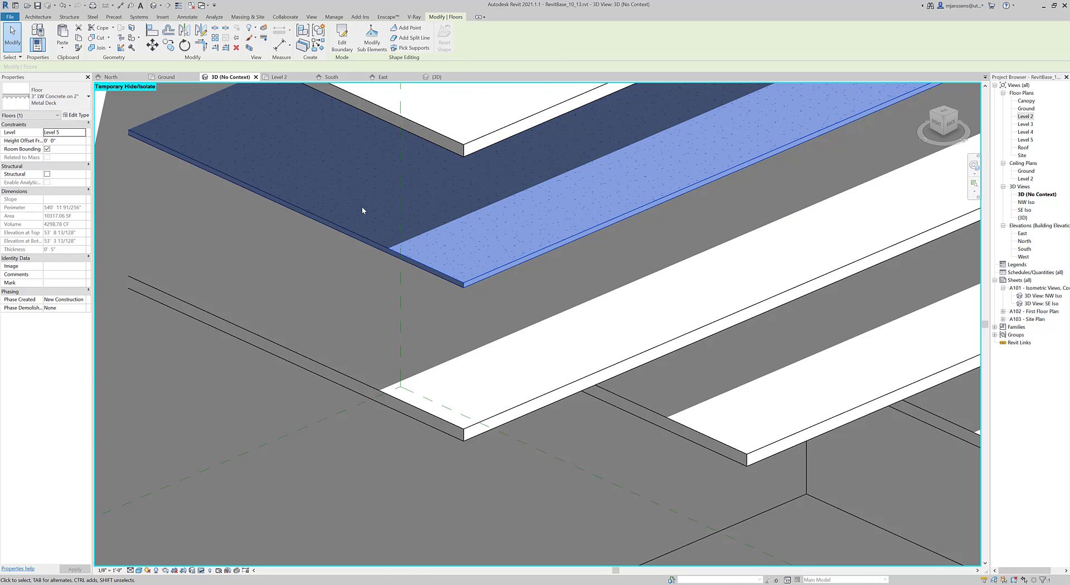
middle_drag(555, 267, 529, 269)
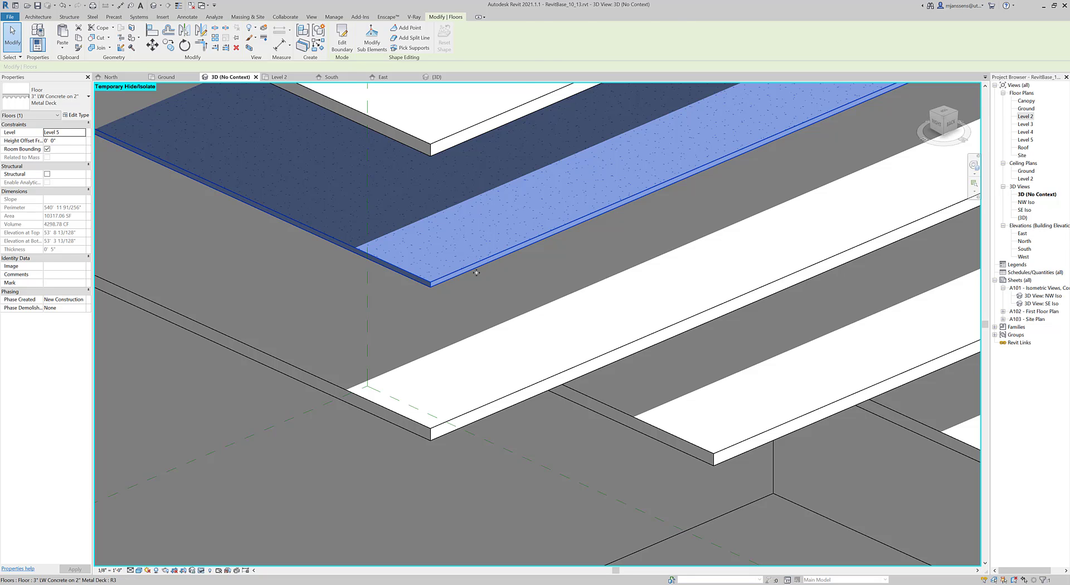
key(Escape)
Compare the Level 4 and Level 5 floors, viewing the model in the Hidden Line and Shaded visual styles.
click(484, 413)
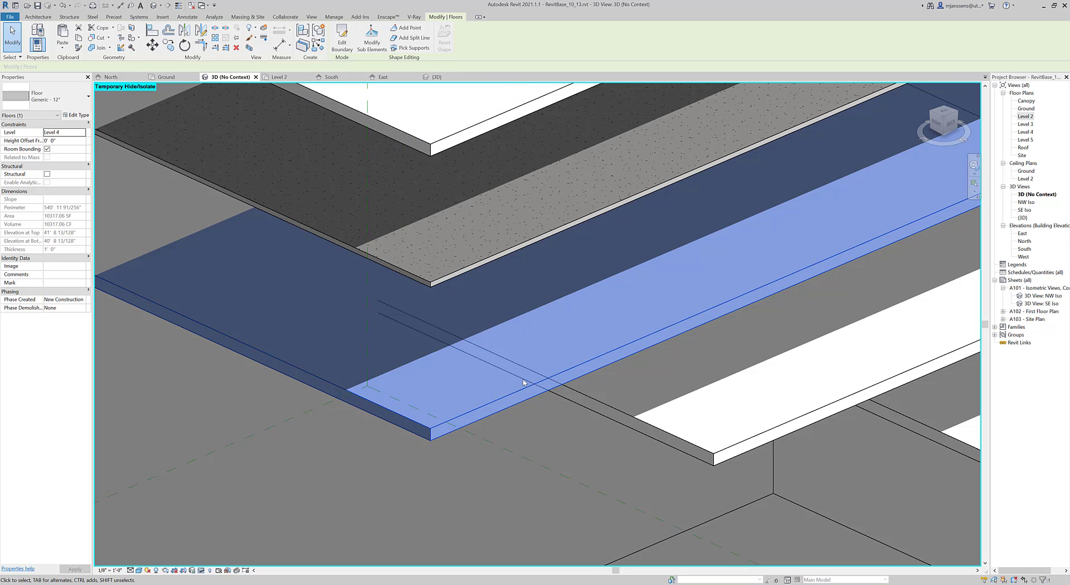
click(422, 276)
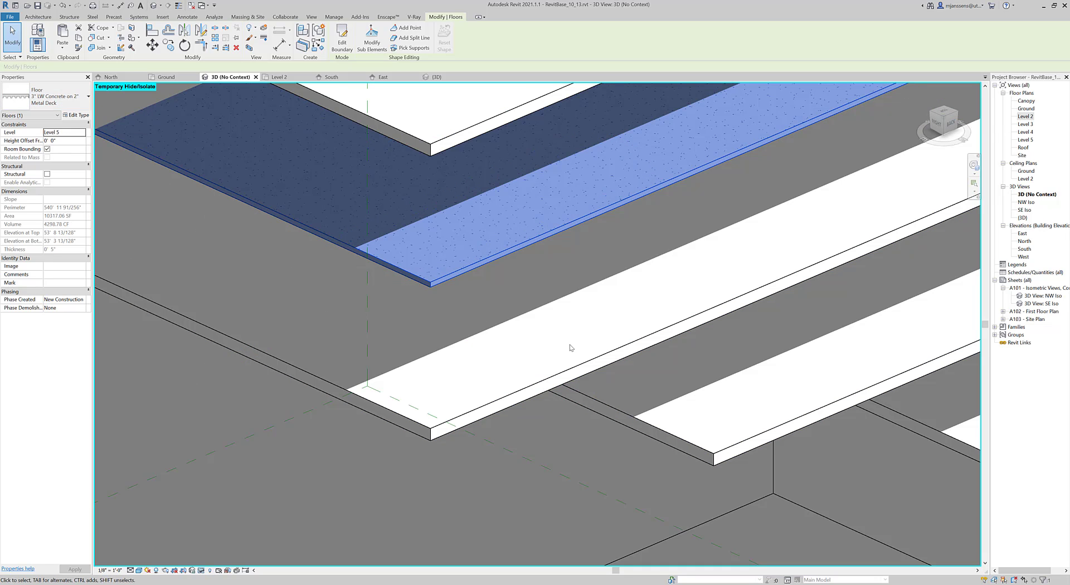
key(h)
key(l)
scroll(549, 341, down, 3)
key(Escape)
key(s)
key(d)
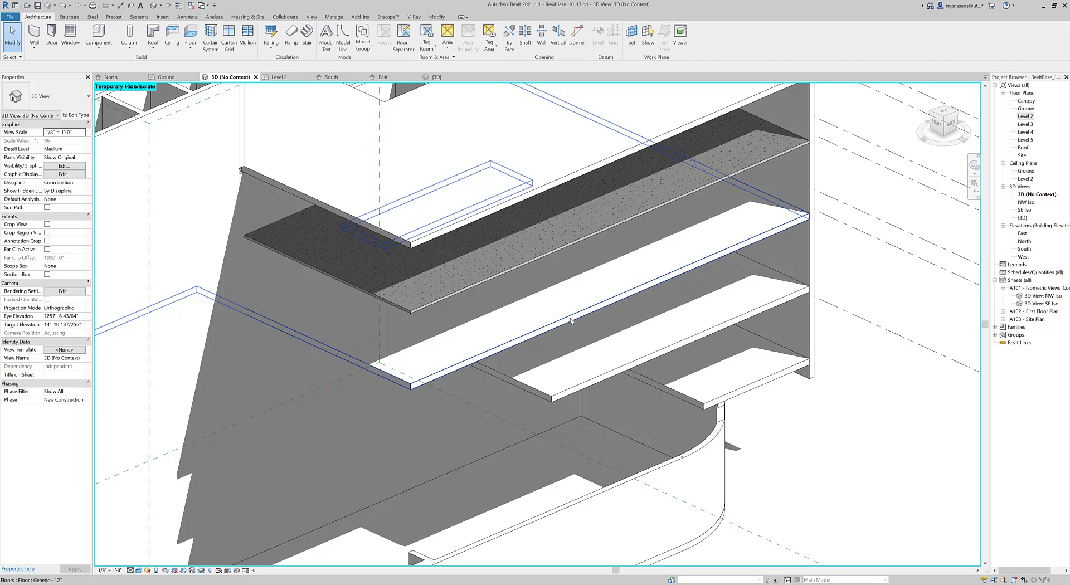
Review the floor types available for the Level 4 floor and clear the selection.
click(570, 321)
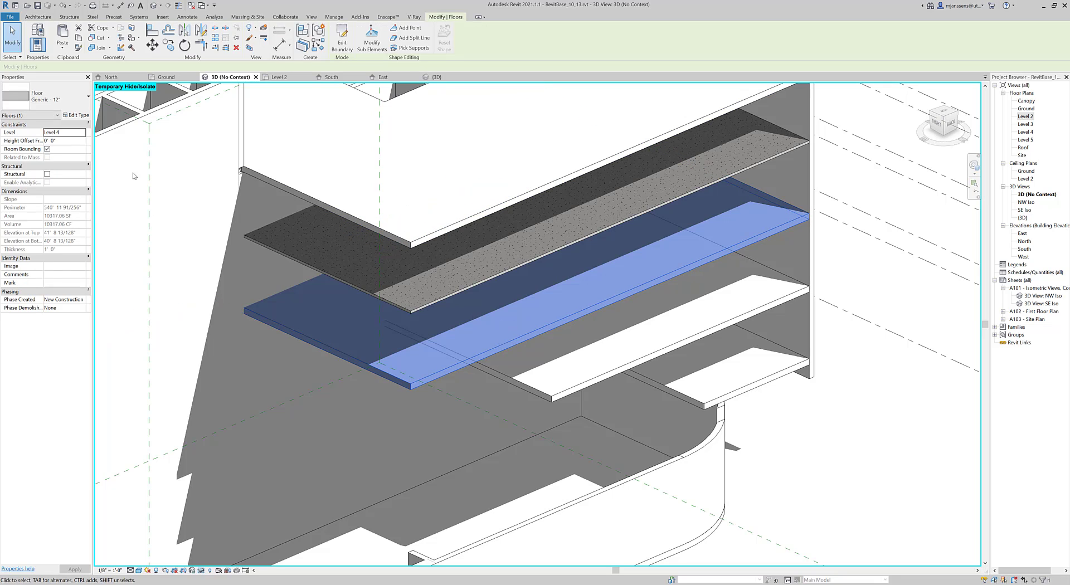
click(55, 97)
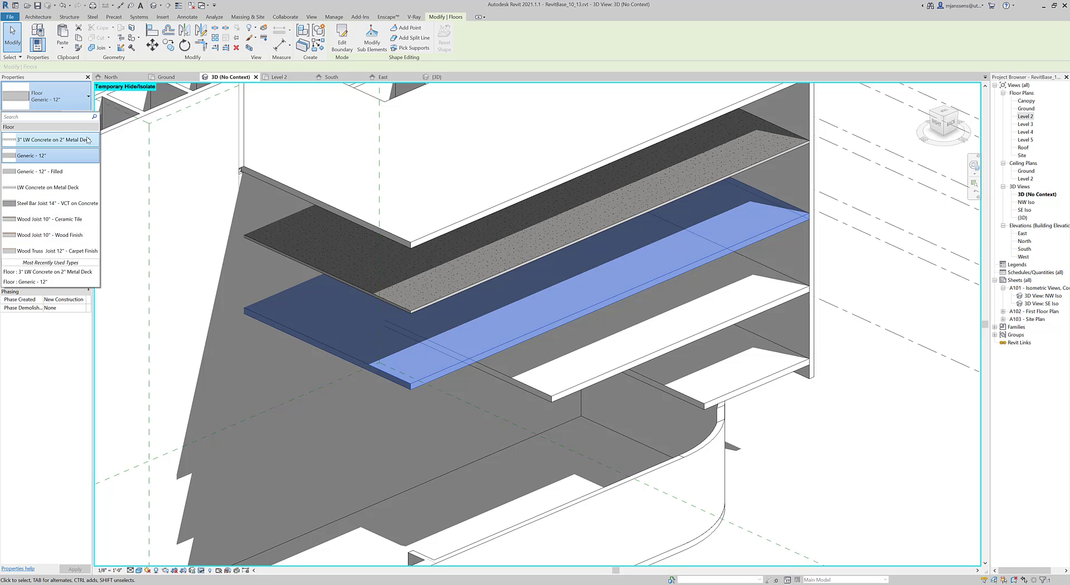
click(53, 139)
click(56, 97)
key(Escape)
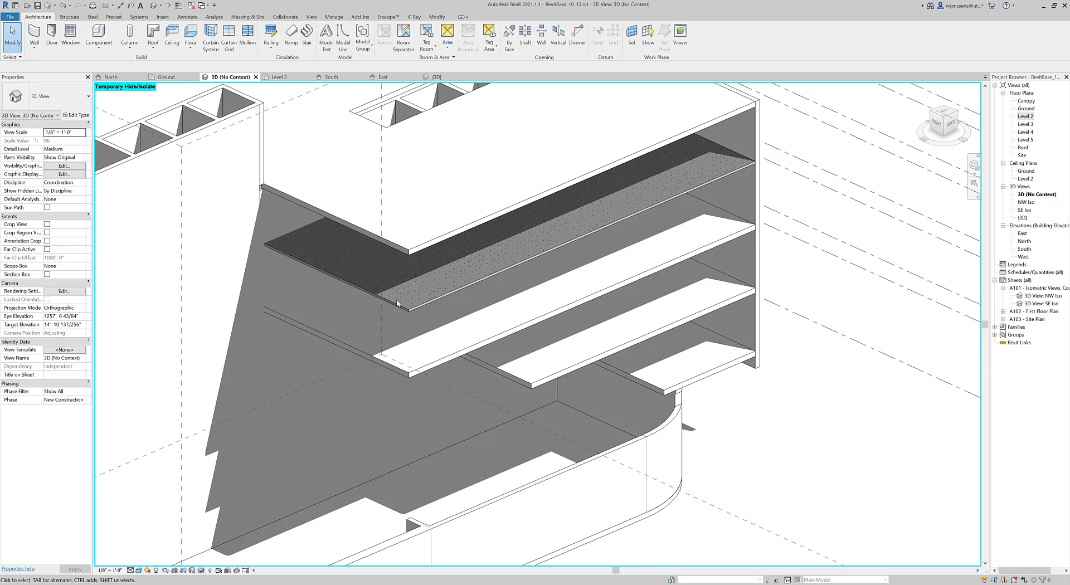
scroll(397, 303, down, 4)
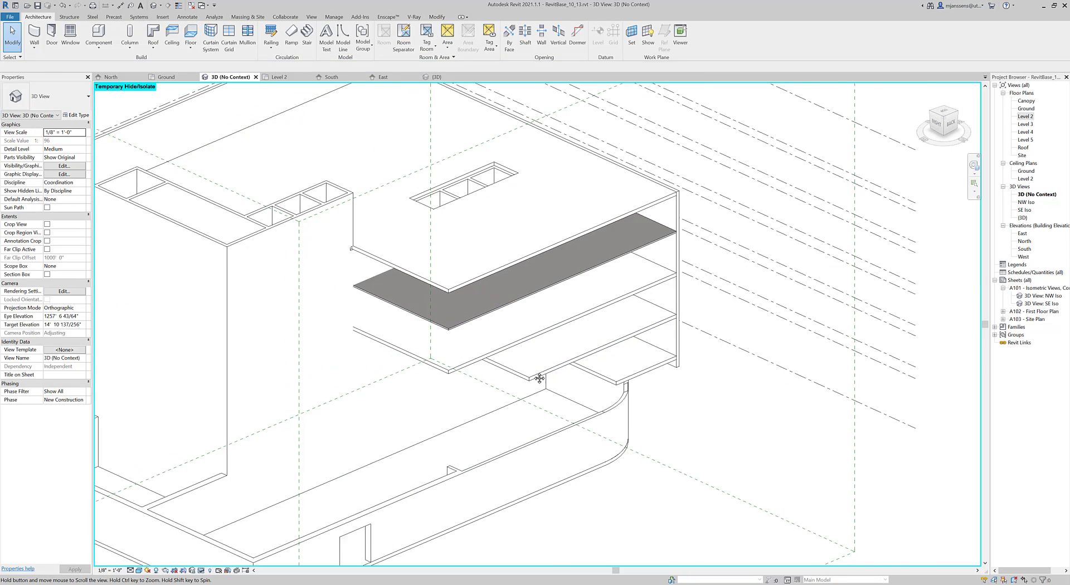